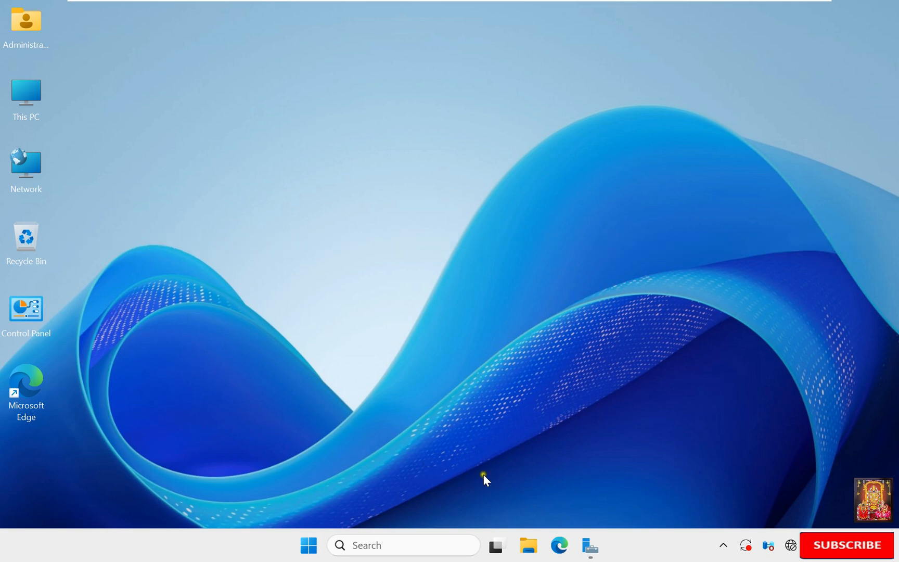
Step: In Server Manager, note the stb.local domain and 10.0.0.1 address, then launch Active Directory Users and Computers
click(590, 545)
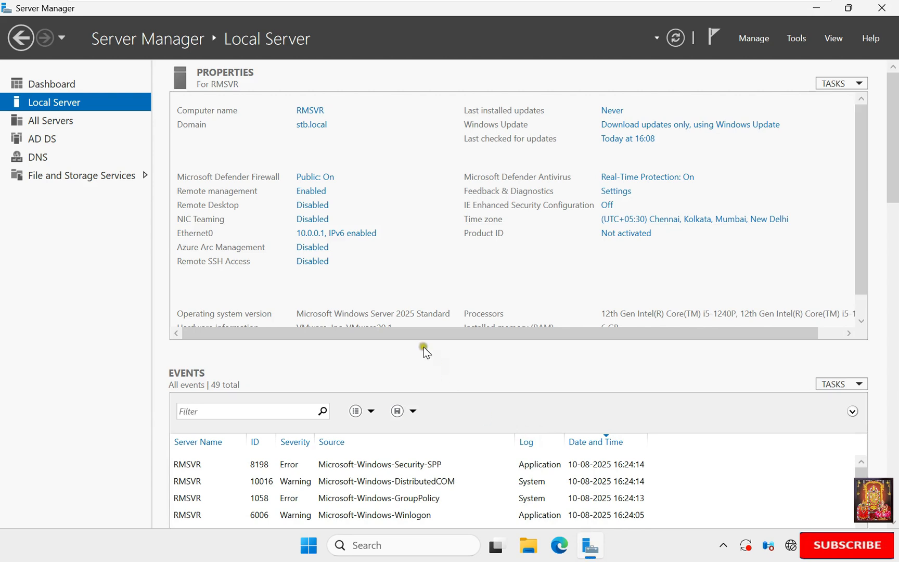
click(317, 124)
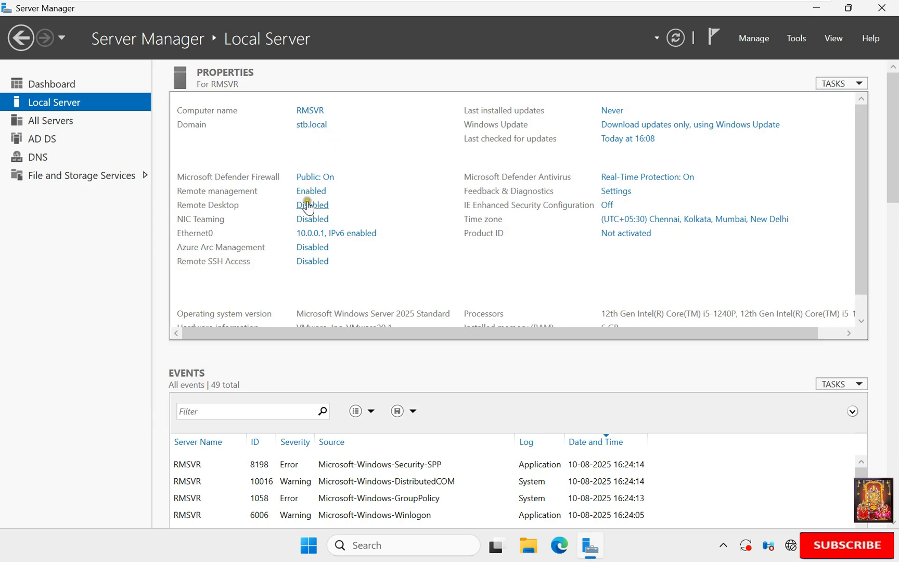
click(306, 235)
click(434, 253)
click(795, 40)
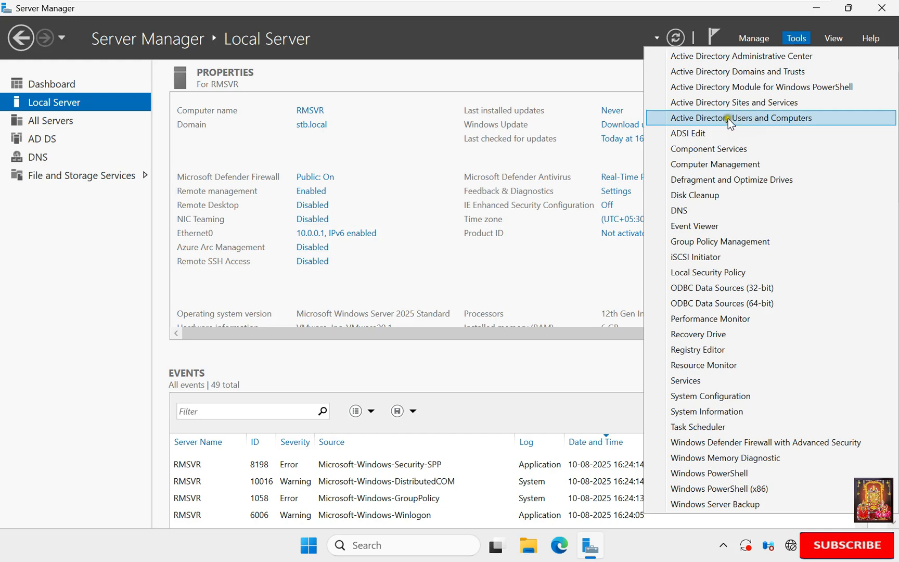
click(766, 117)
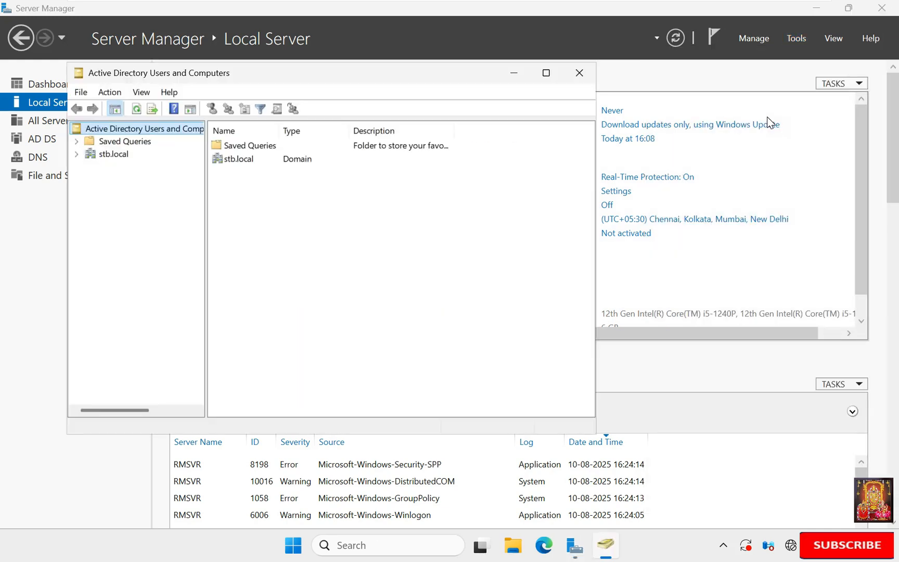
Step: Maximize Active Directory Users and Computers and expand the stb.local domain
click(816, 6)
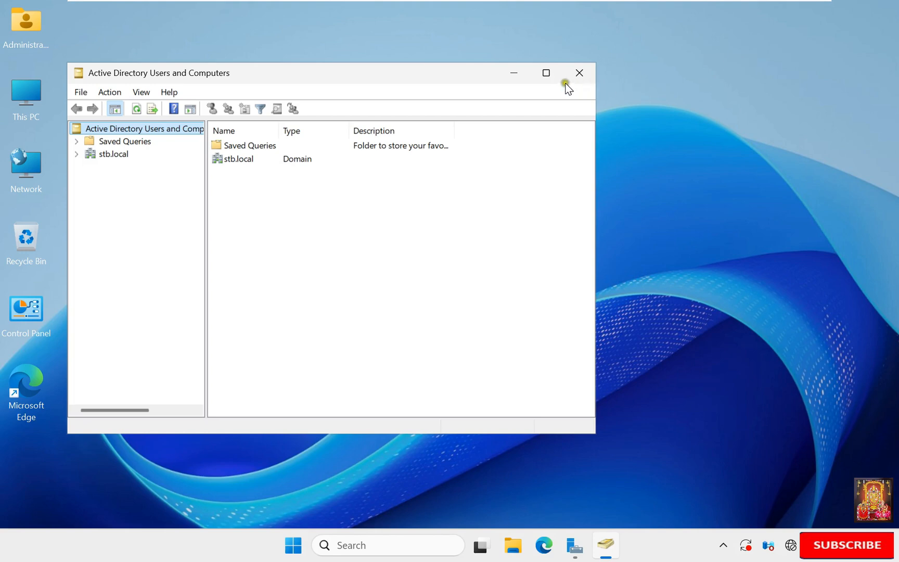
click(547, 73)
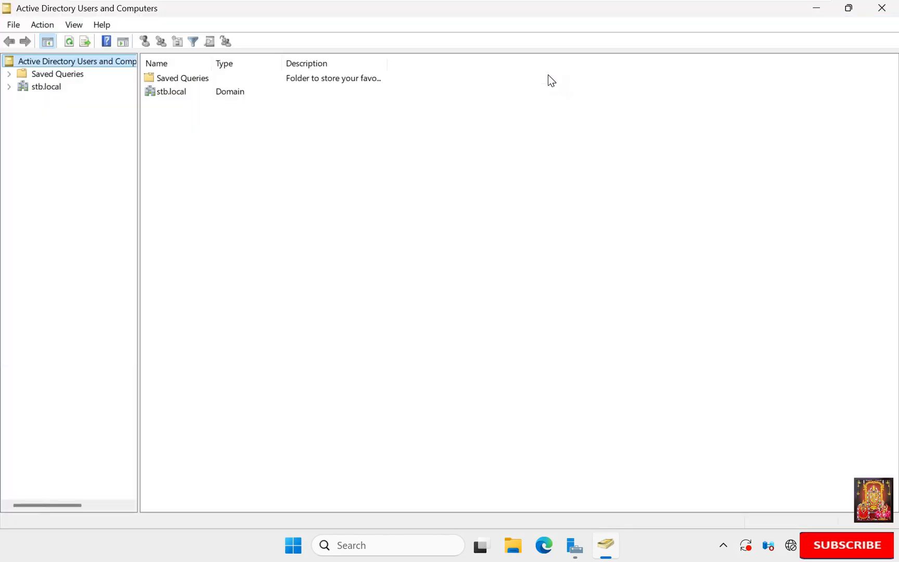
click(8, 86)
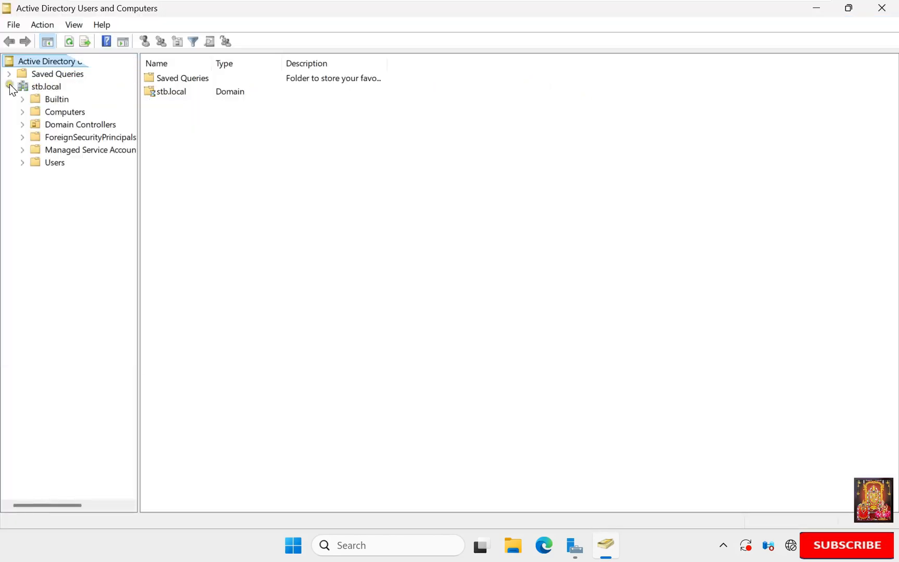
click(46, 86)
Step: Create a new organizational unit named RMS USERS under stb.local
right_click(57, 92)
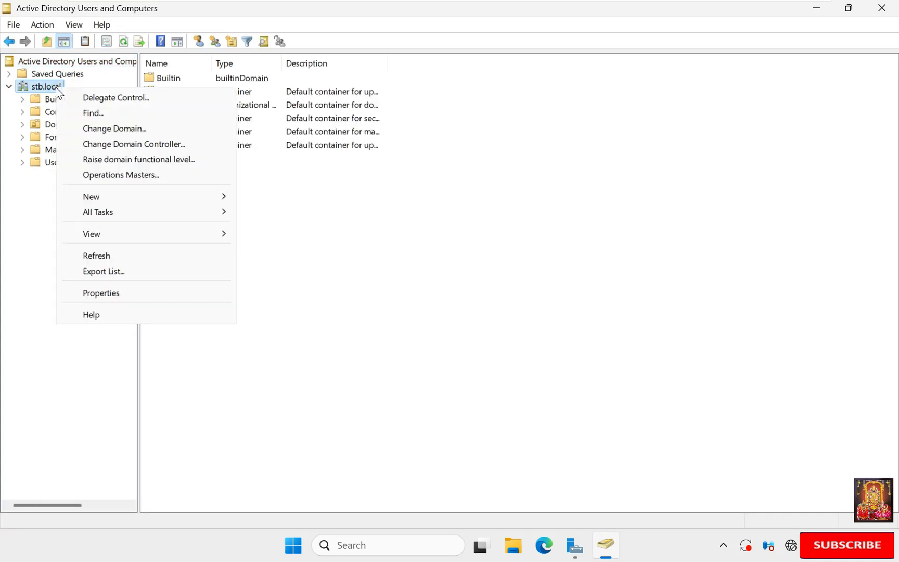
mouse_move(118, 196)
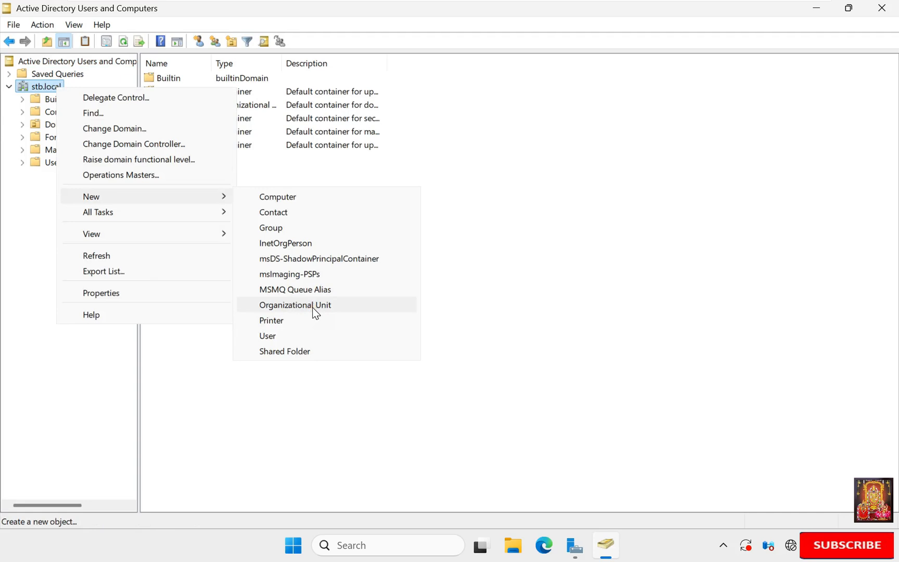
click(295, 305)
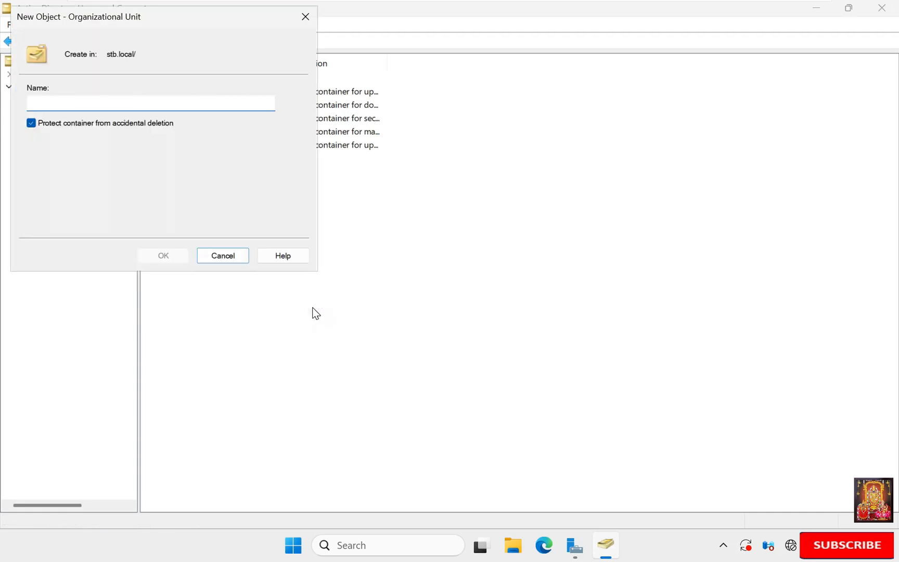
text(RMS USERS)
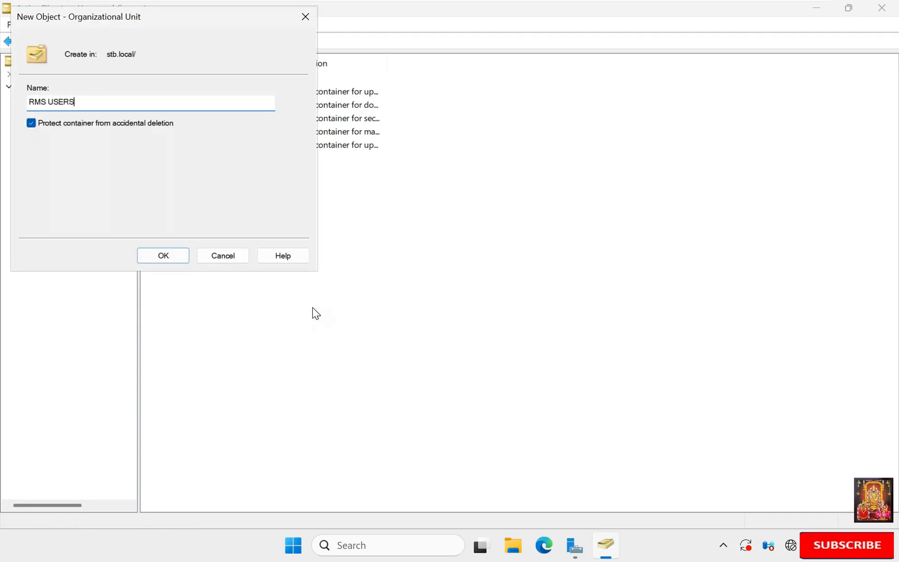
click(180, 256)
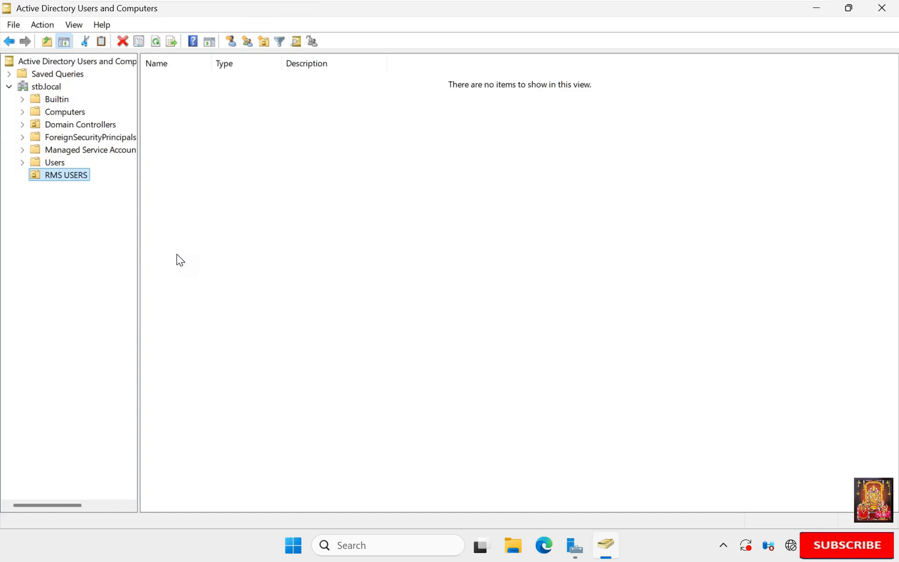
click(96, 194)
Step: Start a new user in RMS USERS, entering the user's first name and logon name
right_click(85, 177)
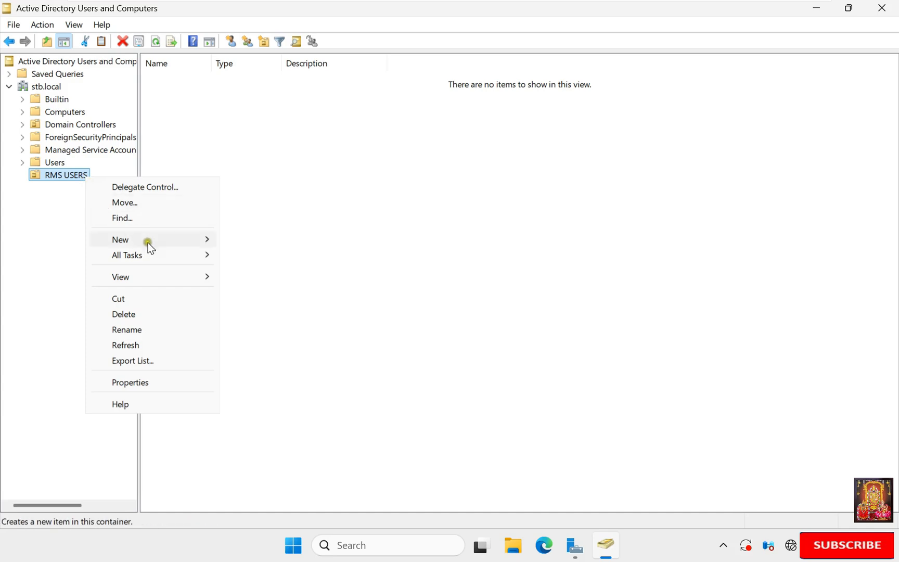
mouse_move(148, 243)
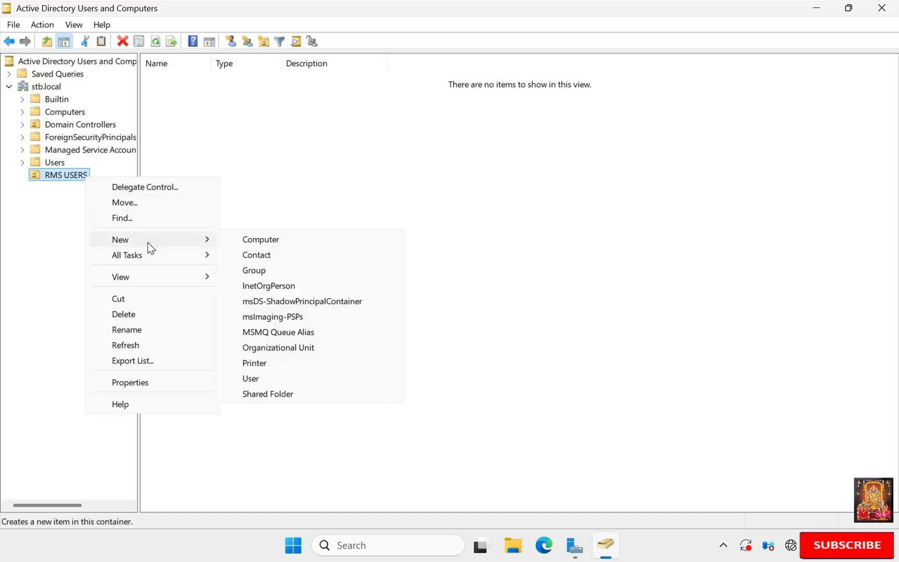
click(261, 379)
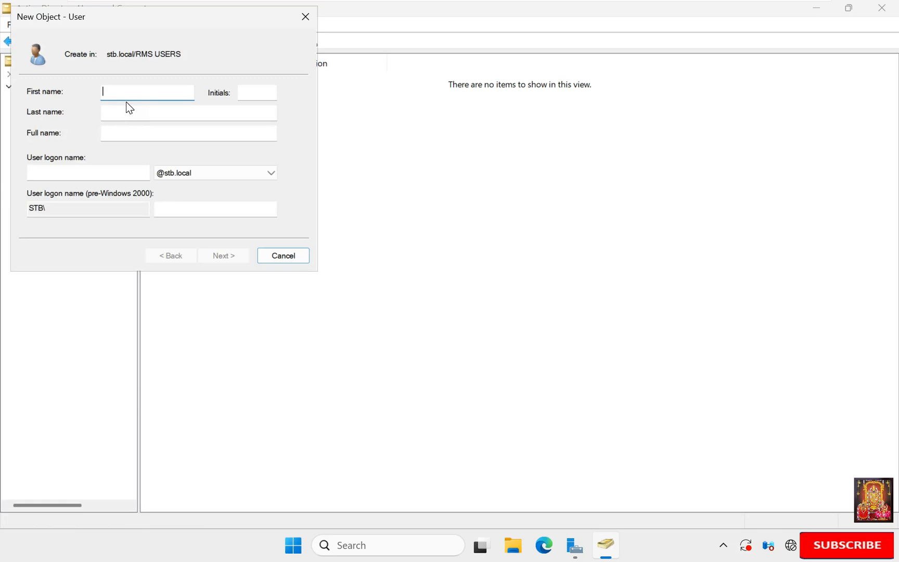
text(Bob)
click(57, 171)
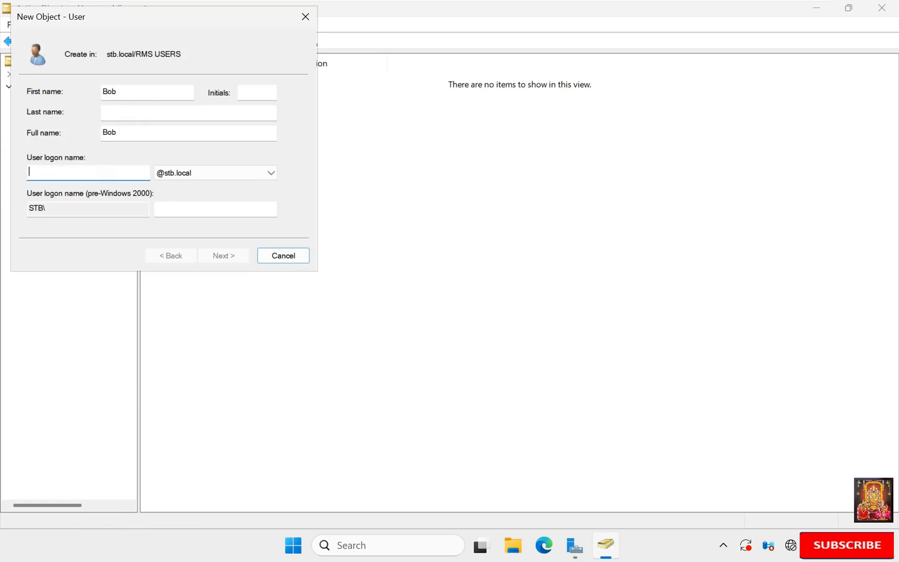
text(bob)
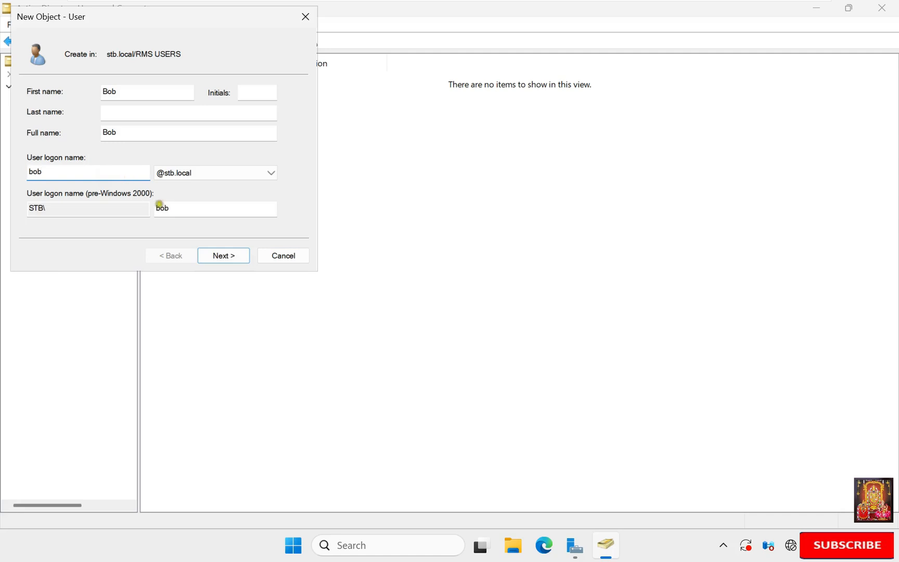
Step: Set the user's password with no forced change at logon, never expiring, and finish
click(224, 255)
text(*******)
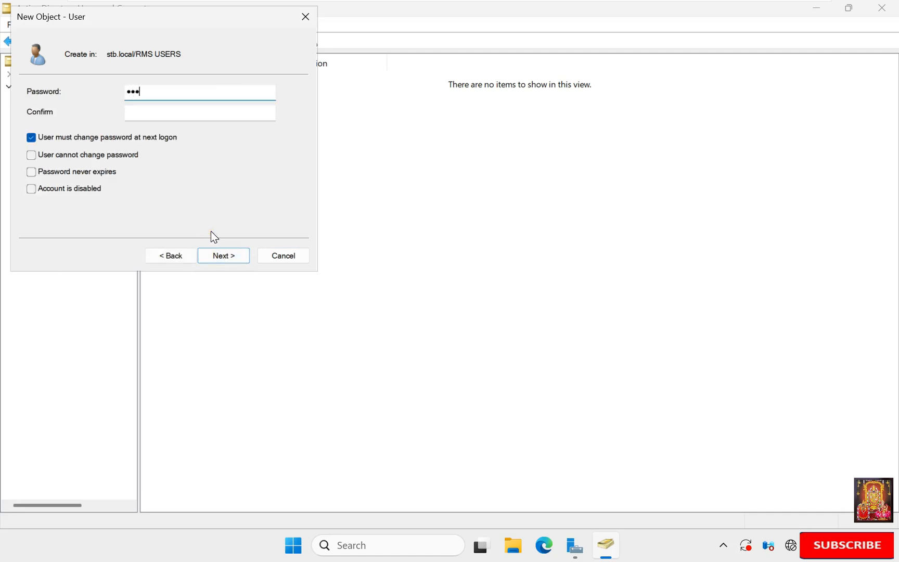
click(160, 110)
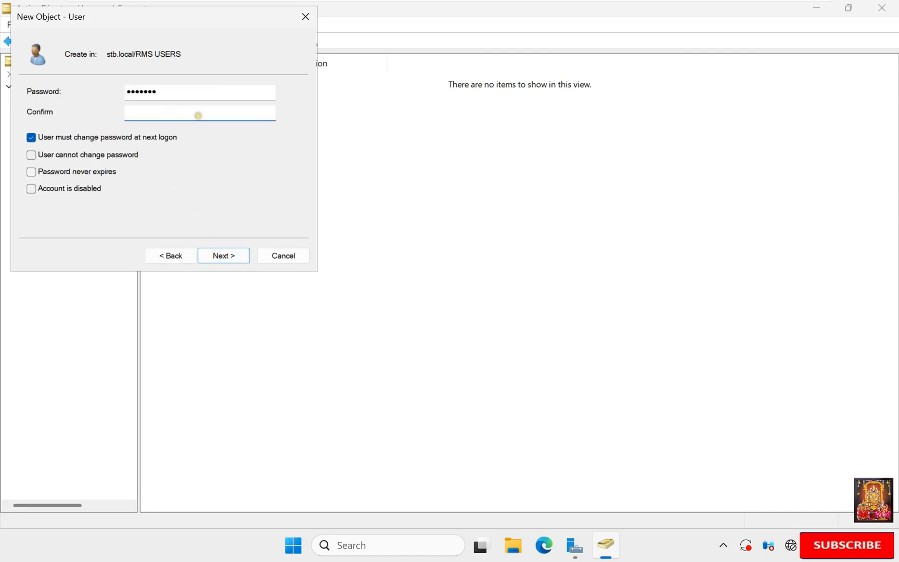
text(*******)
click(137, 138)
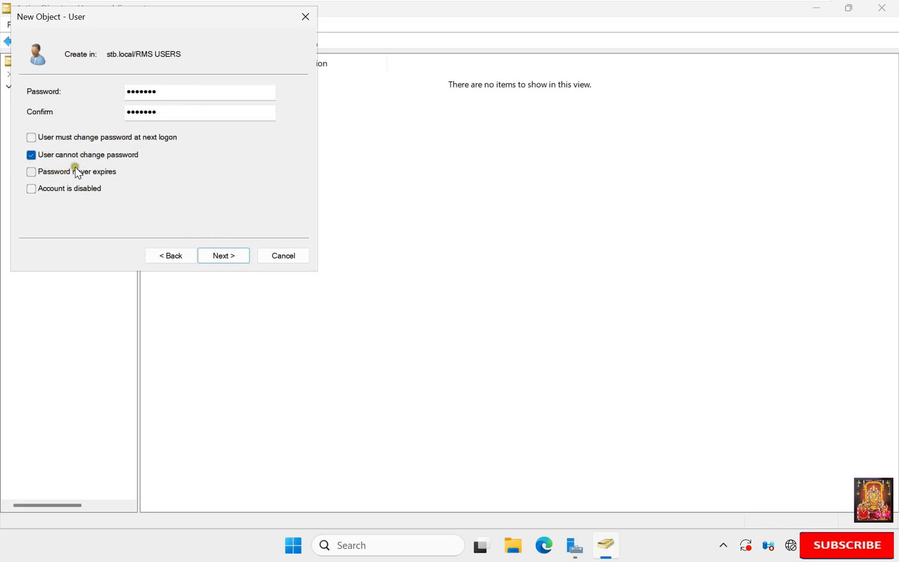
click(62, 175)
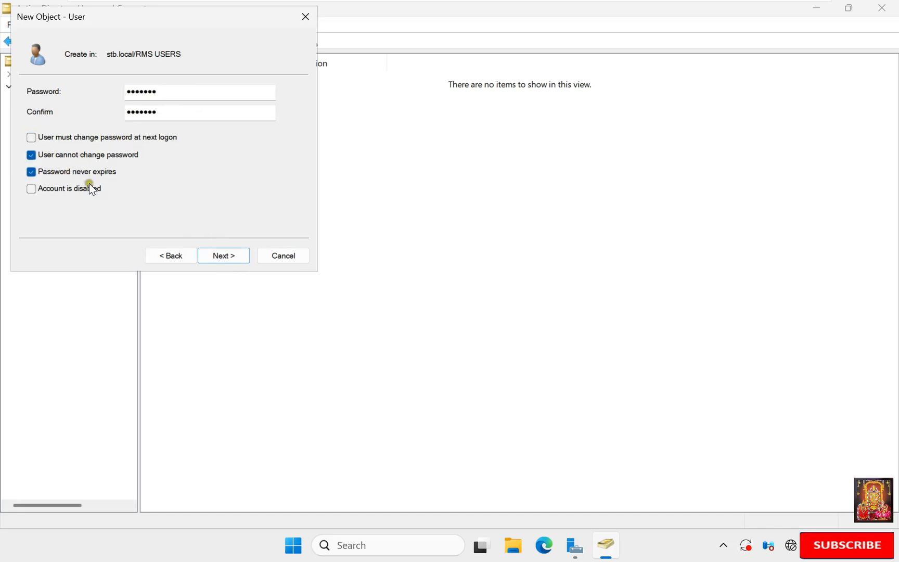
click(230, 257)
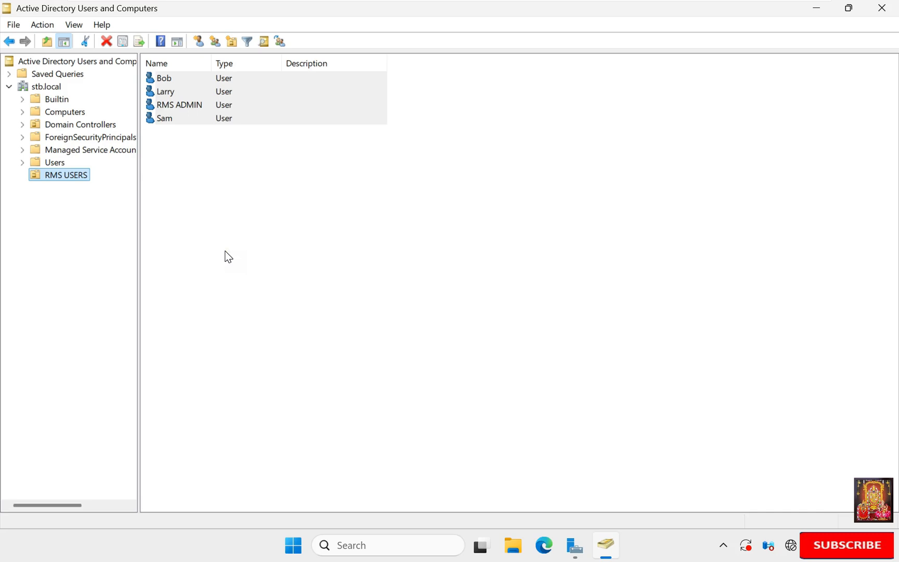
Step: Begin adding RMS ADMIN to a group and list all domain groups via Advanced search
click(225, 251)
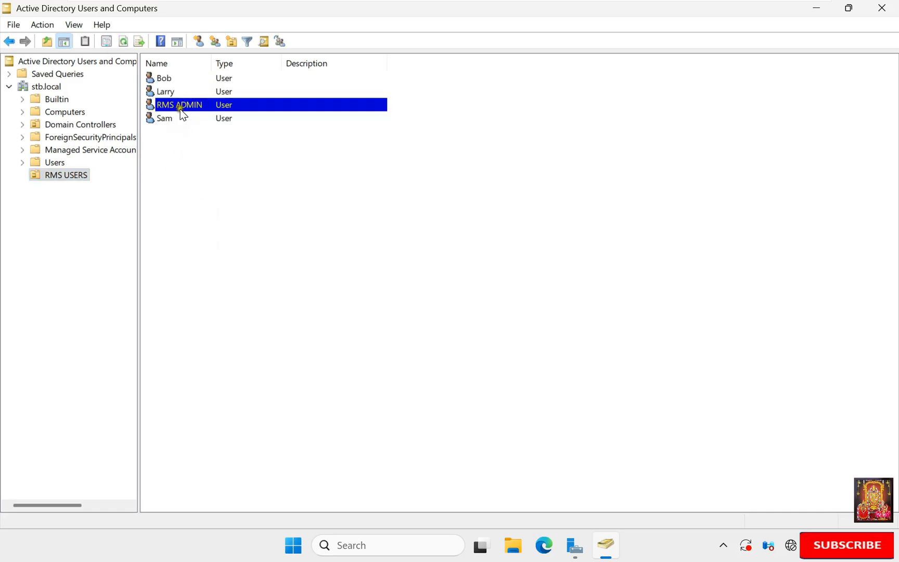
right_click(193, 111)
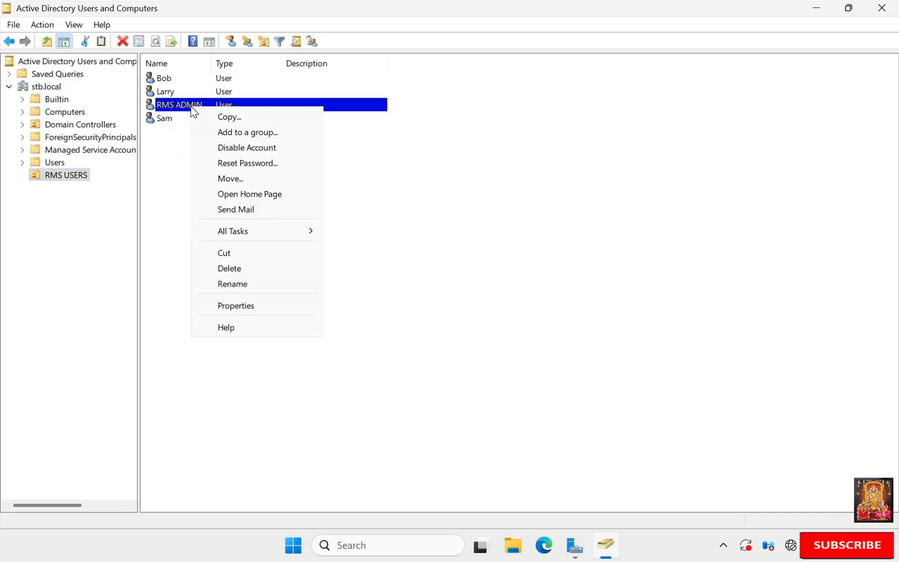
click(254, 134)
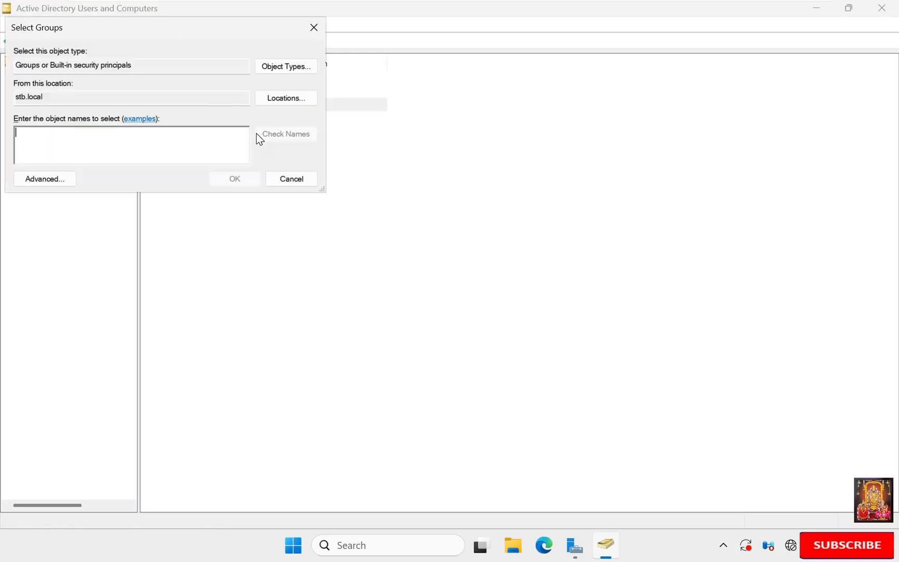
click(197, 143)
click(242, 148)
click(75, 181)
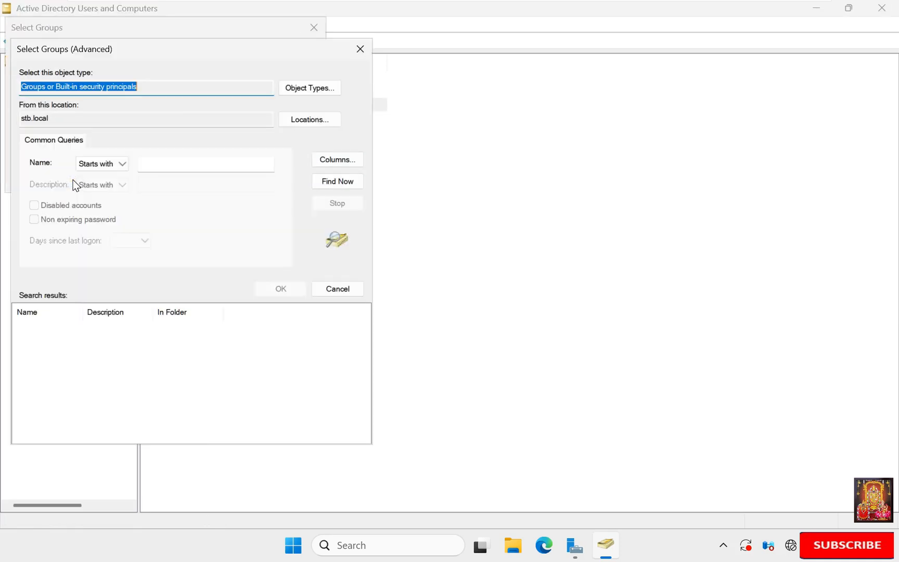
click(318, 181)
Step: Choose Enterprise Admins and confirm adding RMS ADMIN to it
click(47, 340)
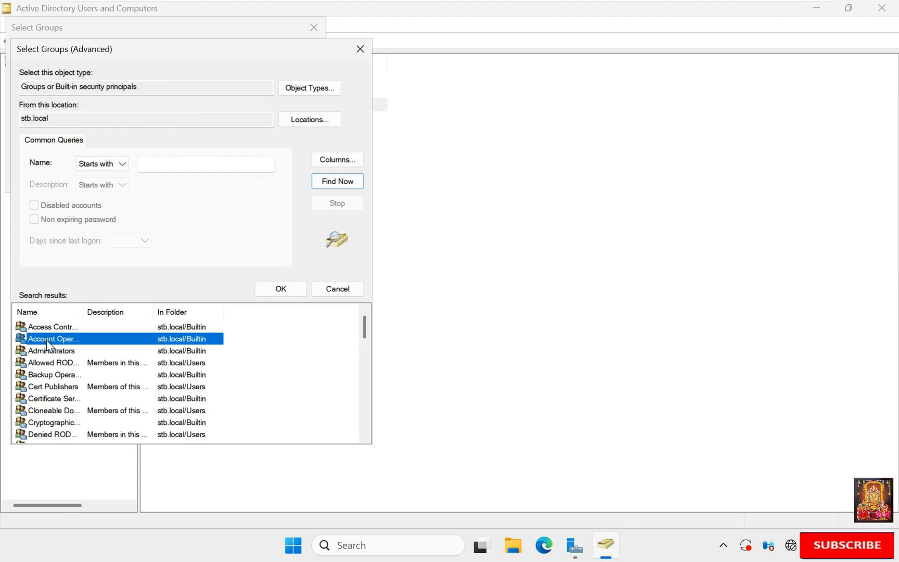
key(e)
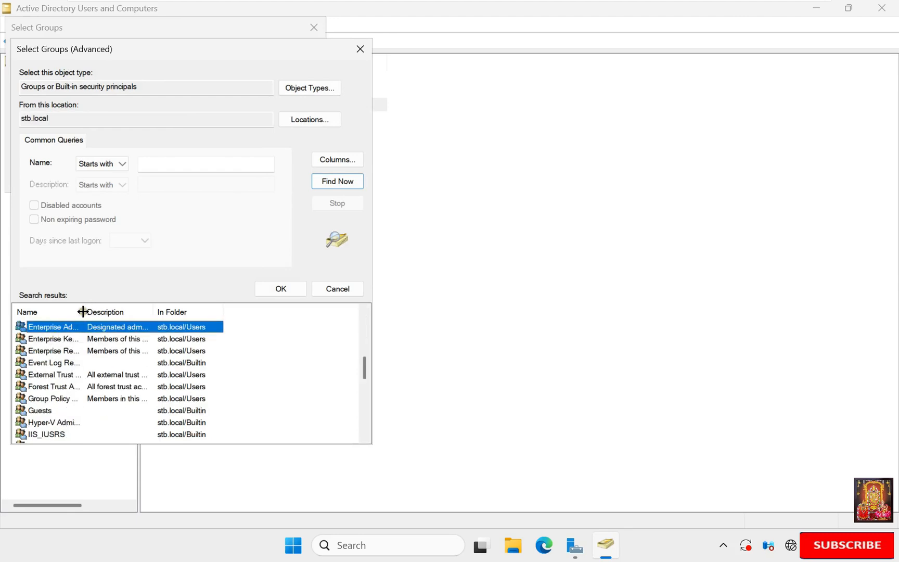
drag(83, 312, 155, 311)
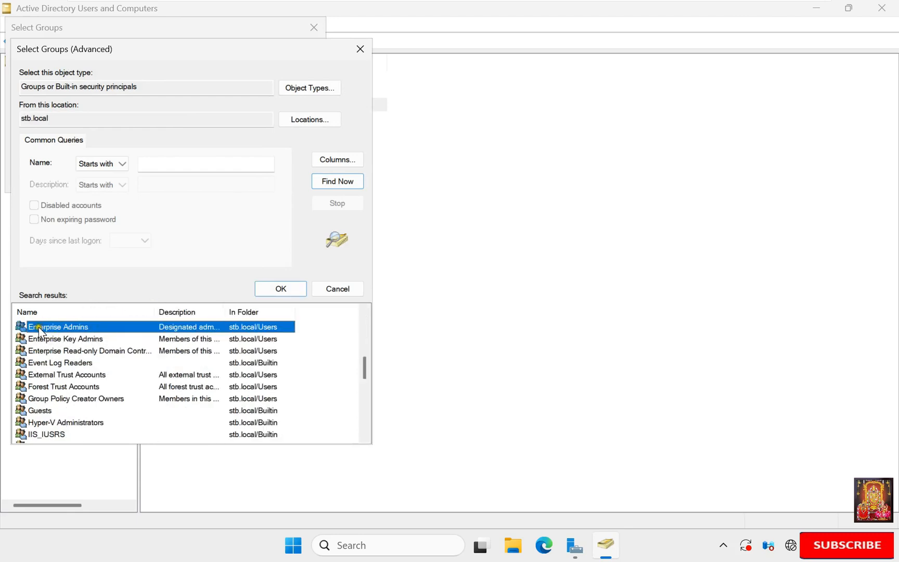
click(258, 287)
click(246, 177)
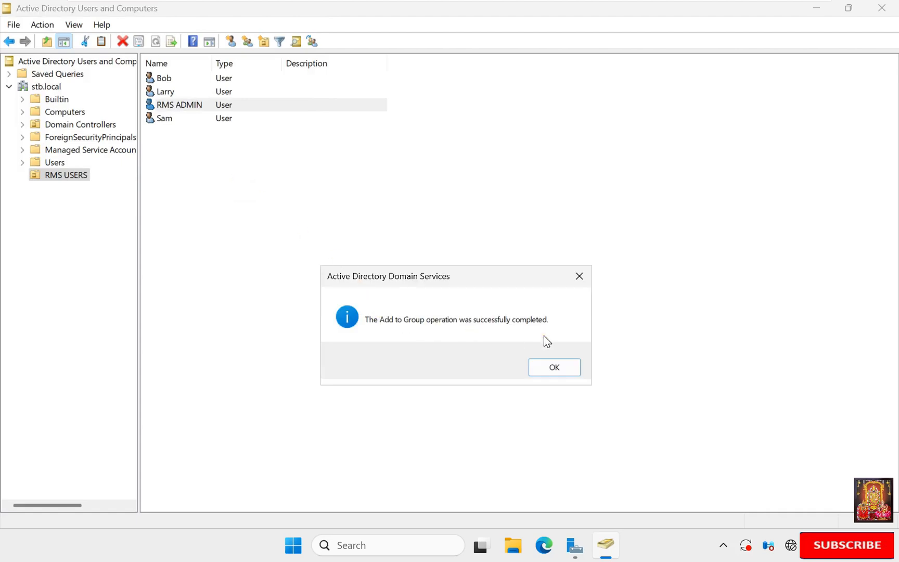
click(548, 371)
drag(227, 166, 157, 69)
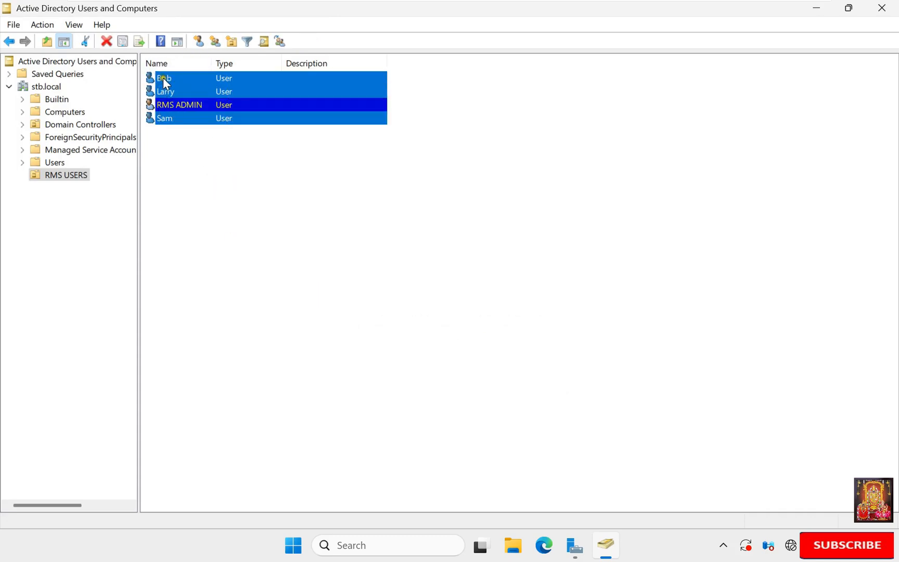
right_click(163, 77)
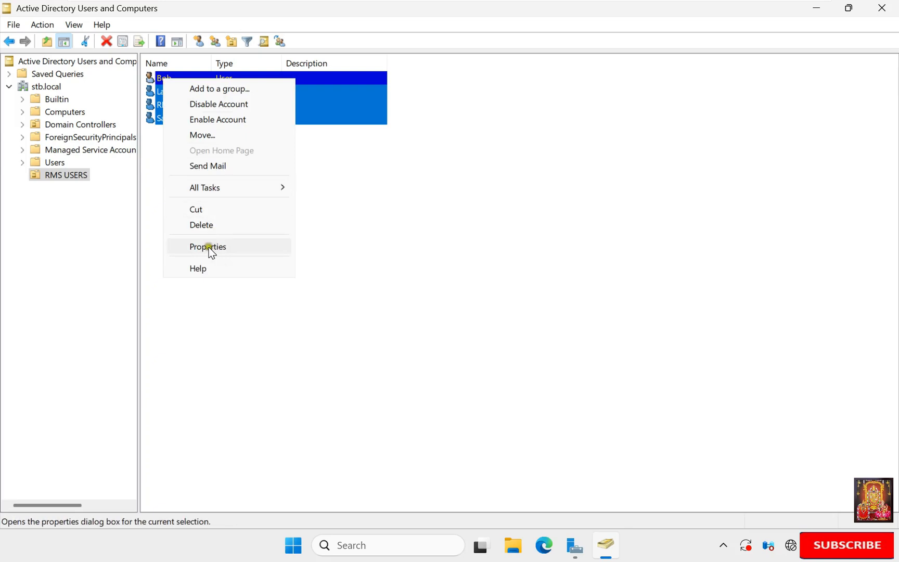
click(225, 247)
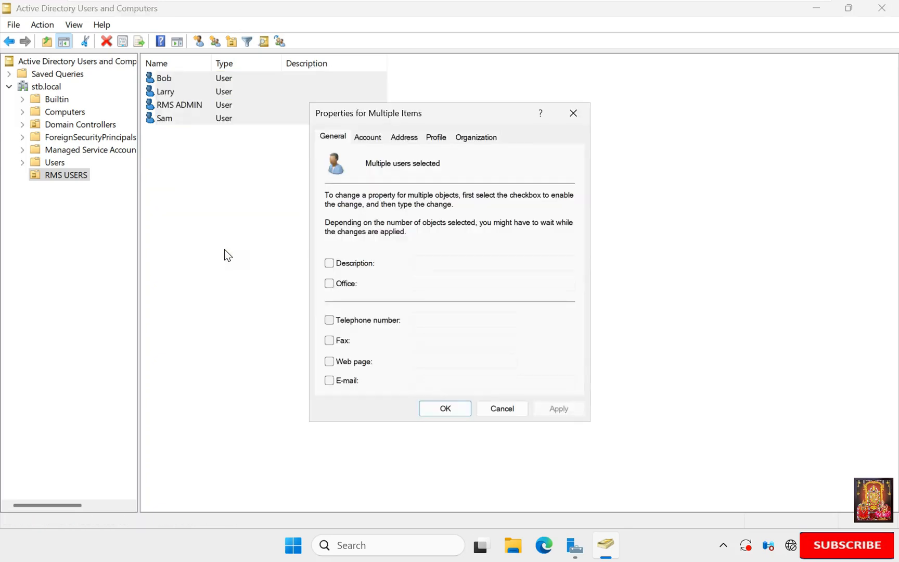
click(328, 382)
click(416, 382)
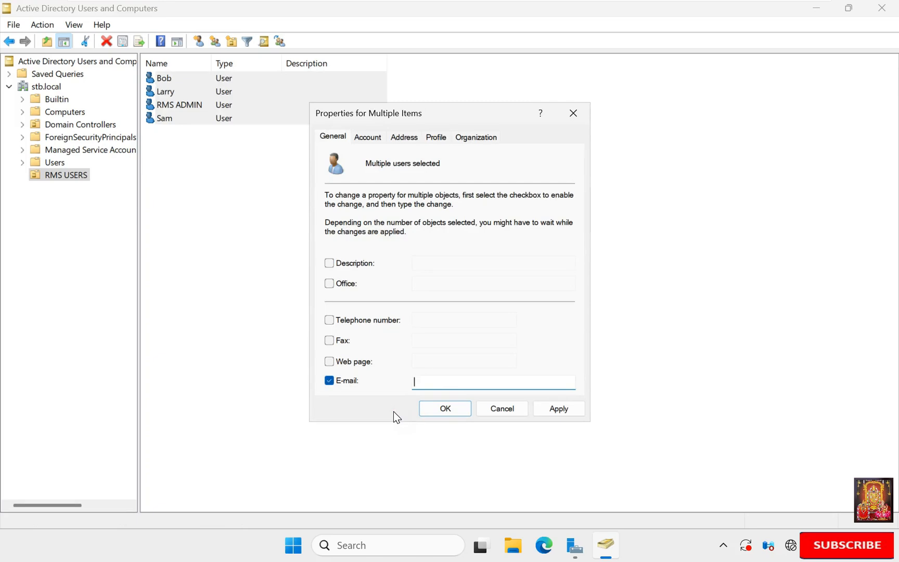
text(%username%@stb.local)
click(559, 409)
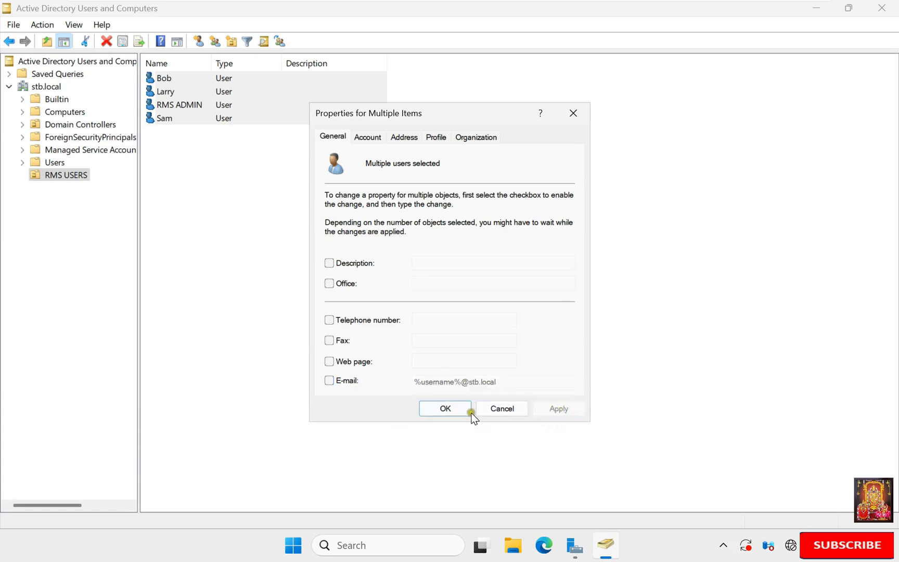
click(443, 411)
Step: Verify the e-mail addresses on two of the user accounts, then close the console
click(337, 313)
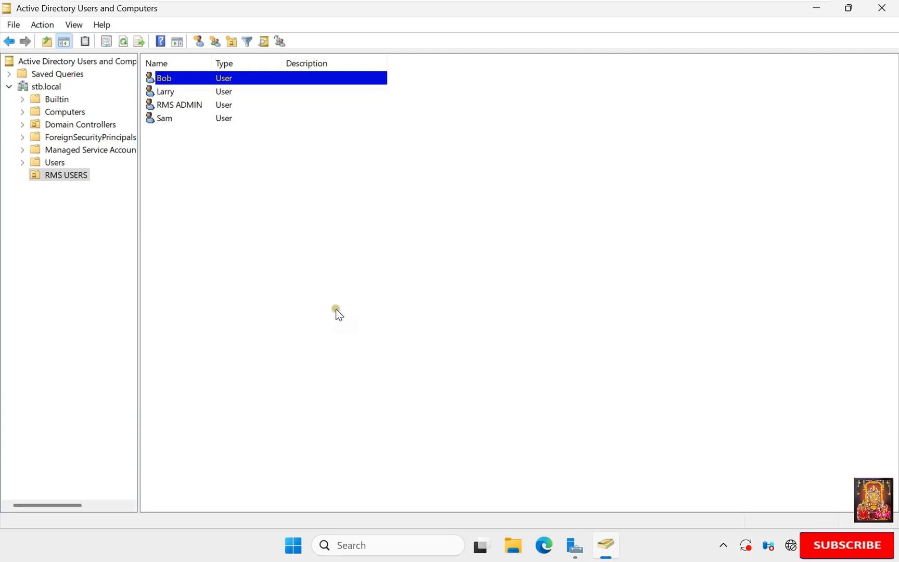
right_click(158, 77)
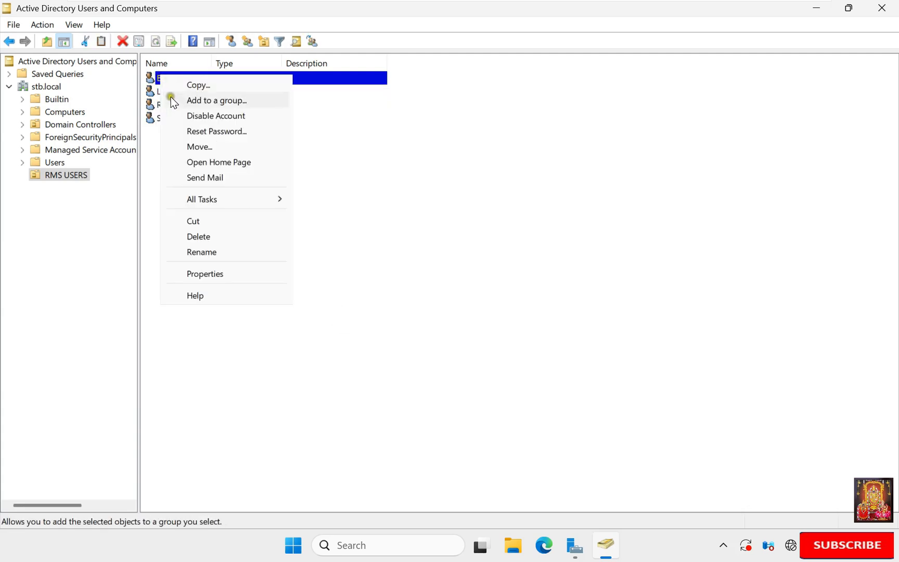
click(213, 276)
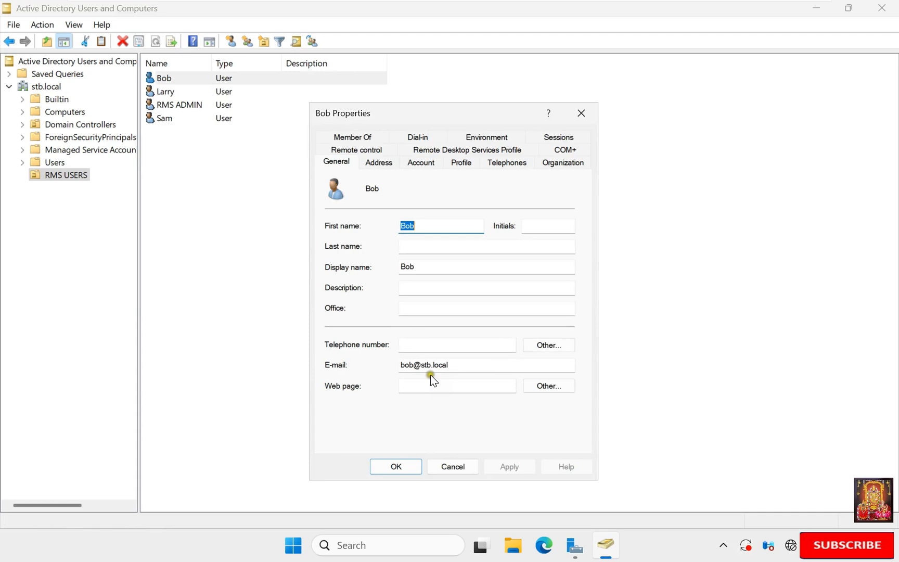
click(454, 465)
click(165, 93)
right_click(164, 95)
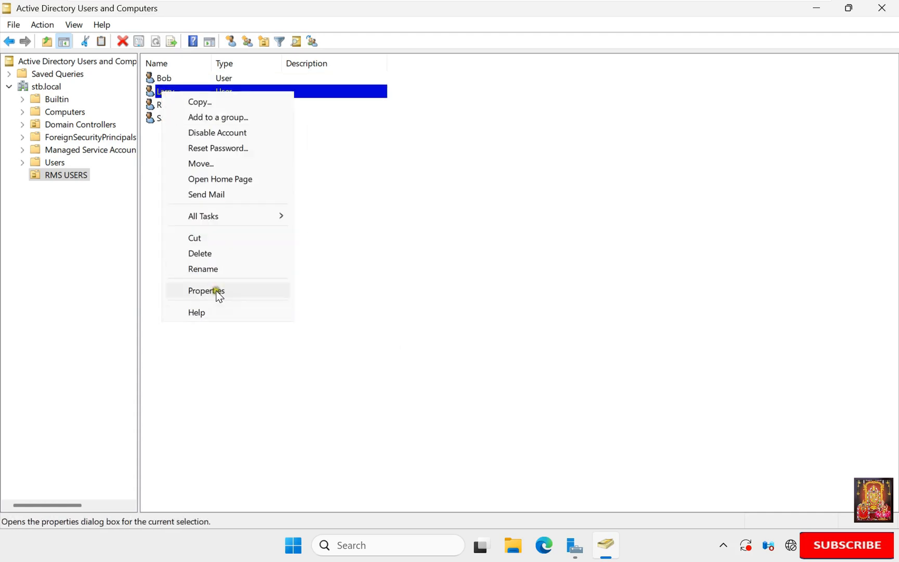
click(217, 292)
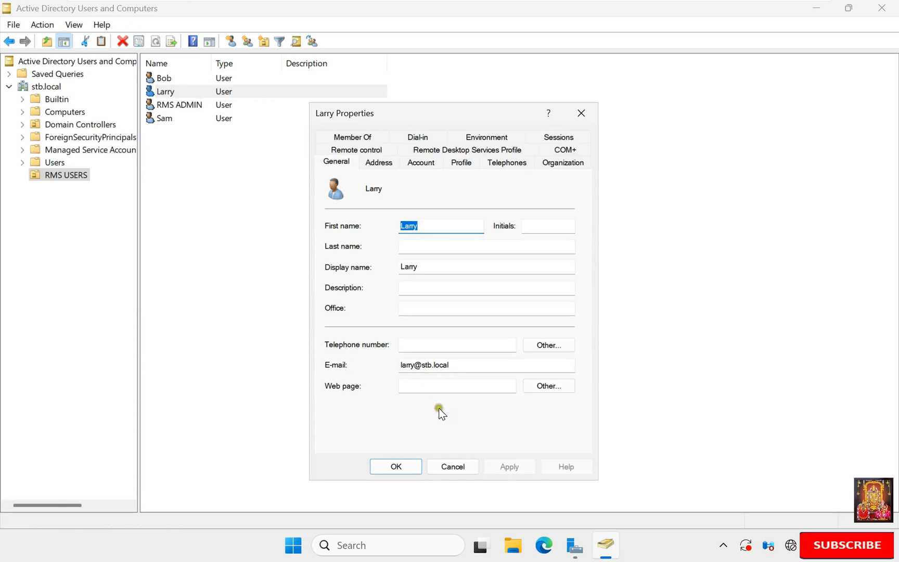
click(451, 463)
click(384, 386)
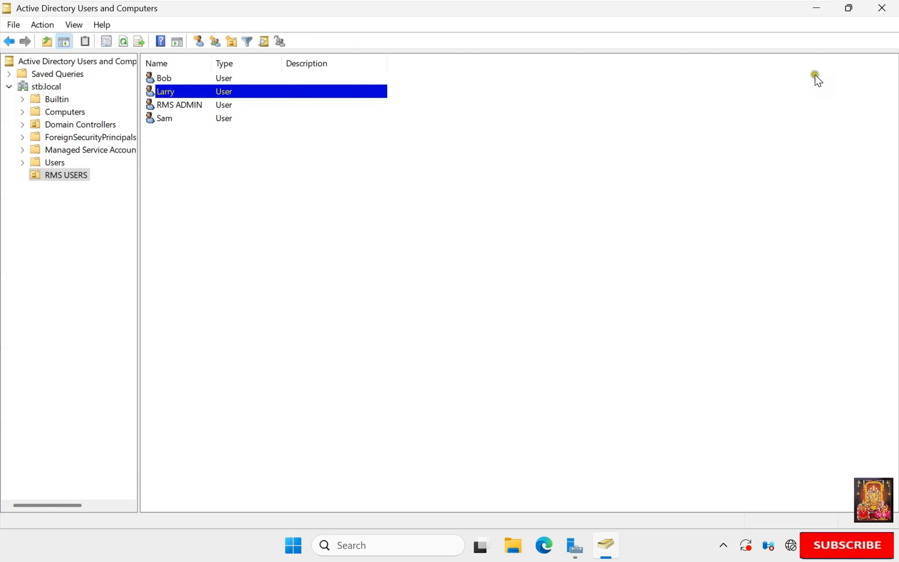
click(883, 7)
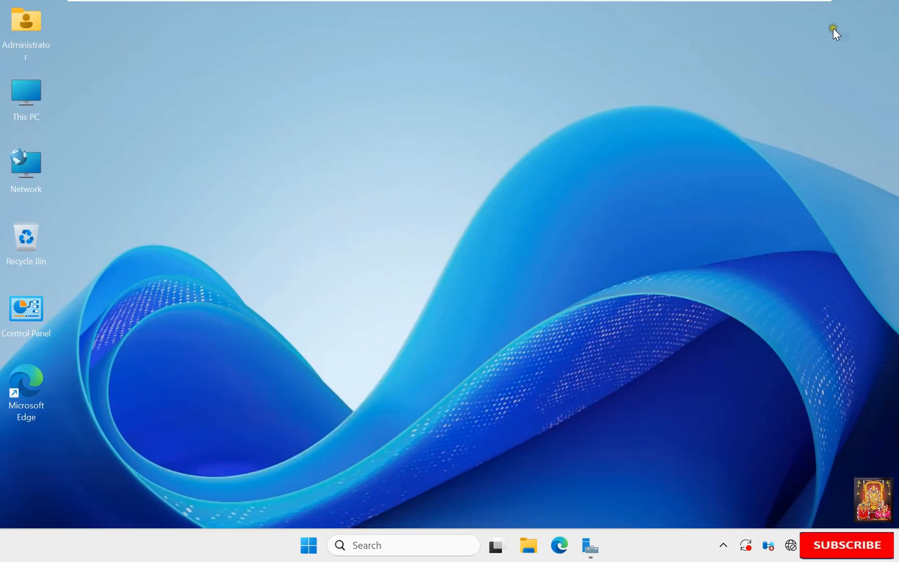
Step: In This PC's Documents, create a folder named RMS DOCS and open its properties
double_click(30, 96)
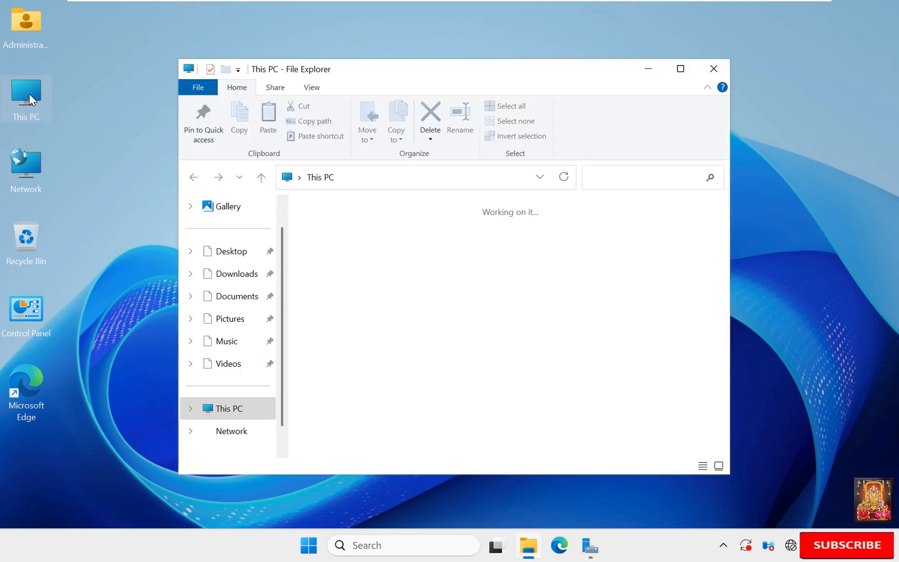
click(254, 296)
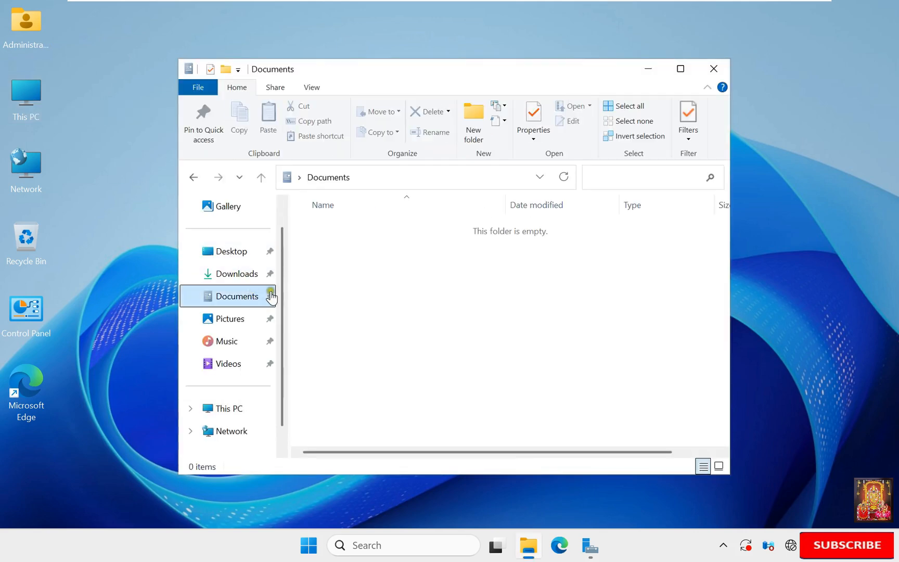
click(354, 280)
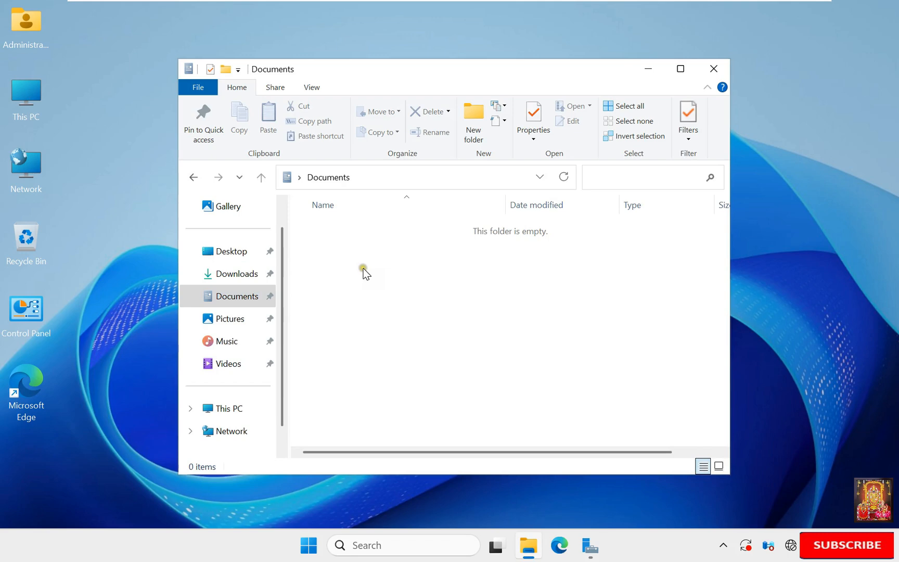
right_click(363, 269)
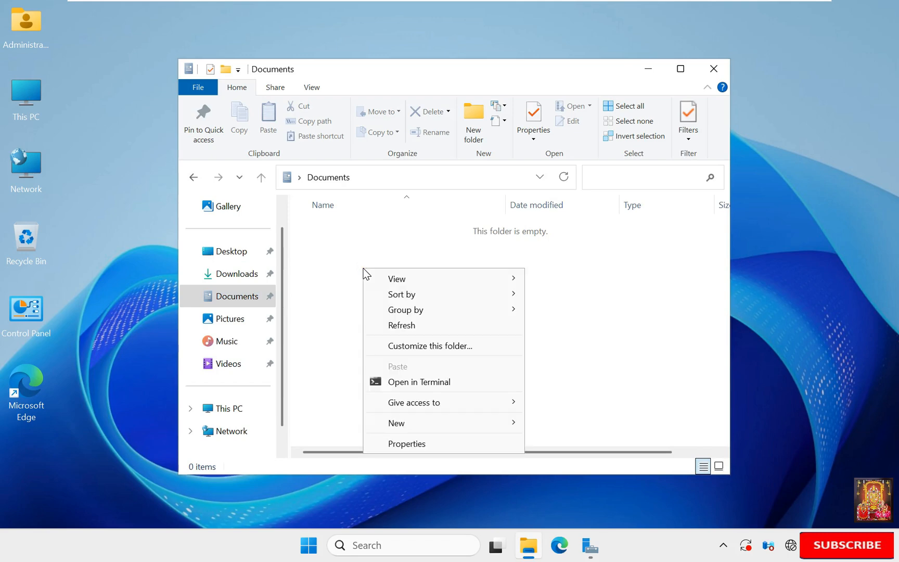
click(442, 424)
click(562, 424)
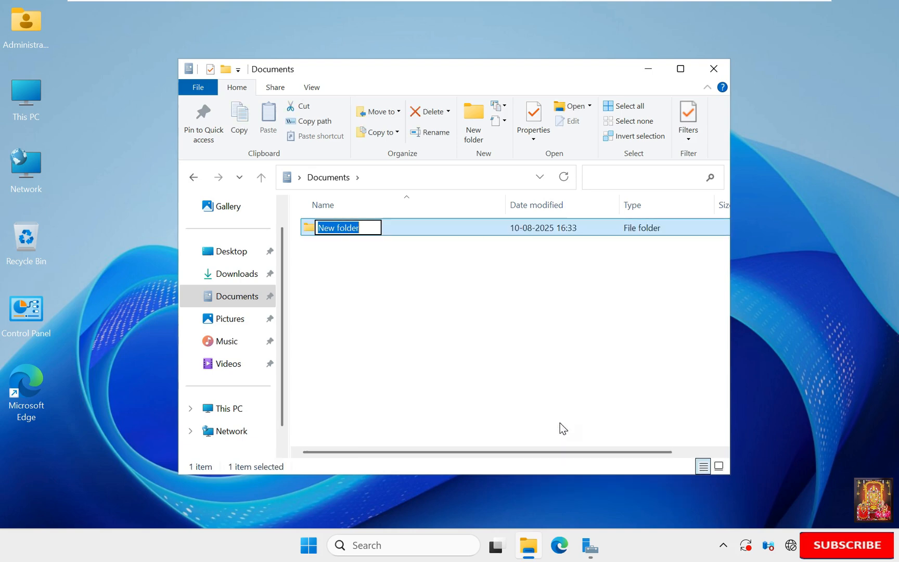
text(RMS DOCS)
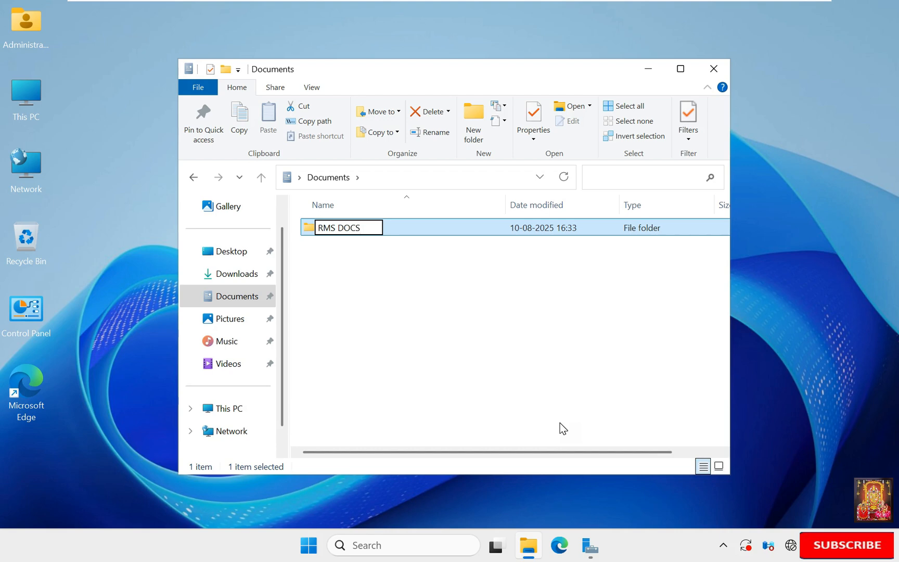
key(Return)
right_click(345, 229)
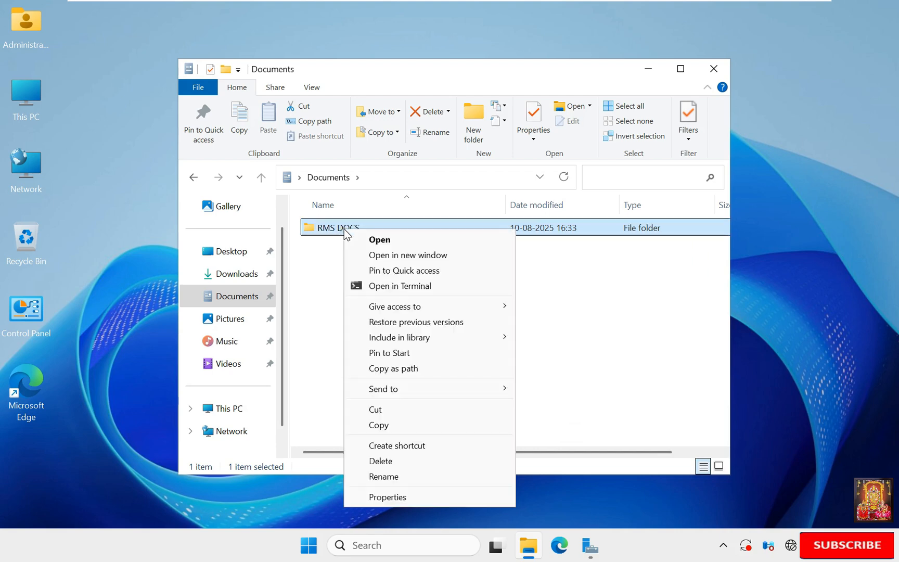
click(389, 499)
Step: Share RMS DOCS through Advanced Sharing with Full Control for Everyone, then close Explorer
click(407, 212)
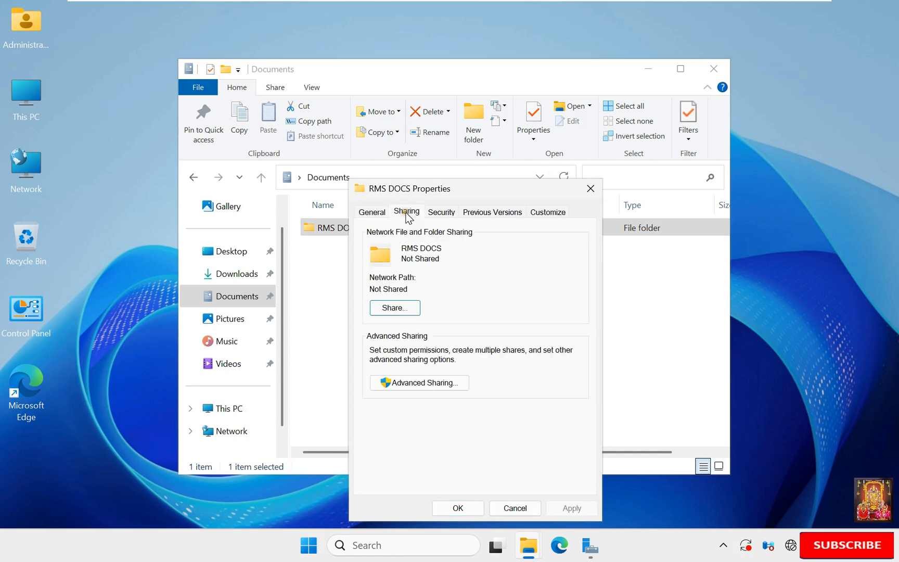
click(427, 383)
click(375, 240)
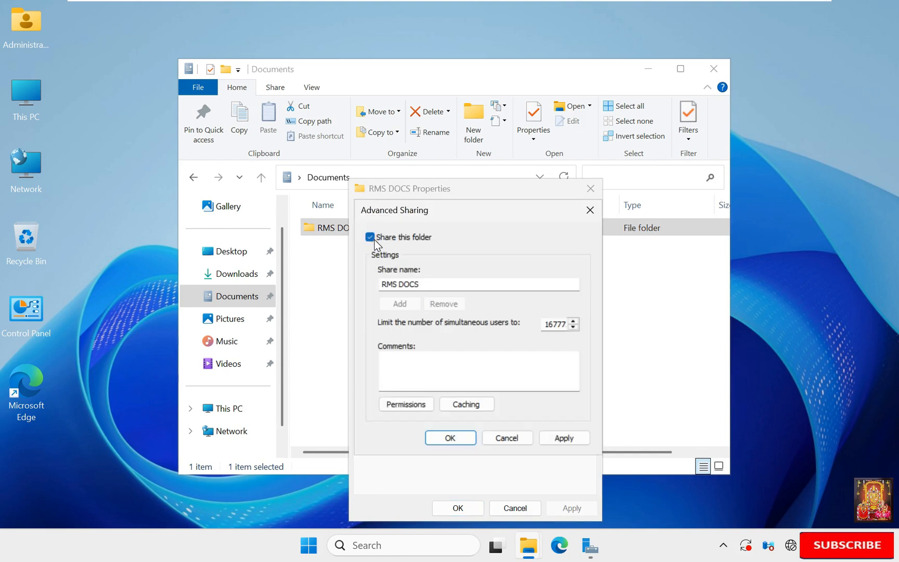
click(404, 405)
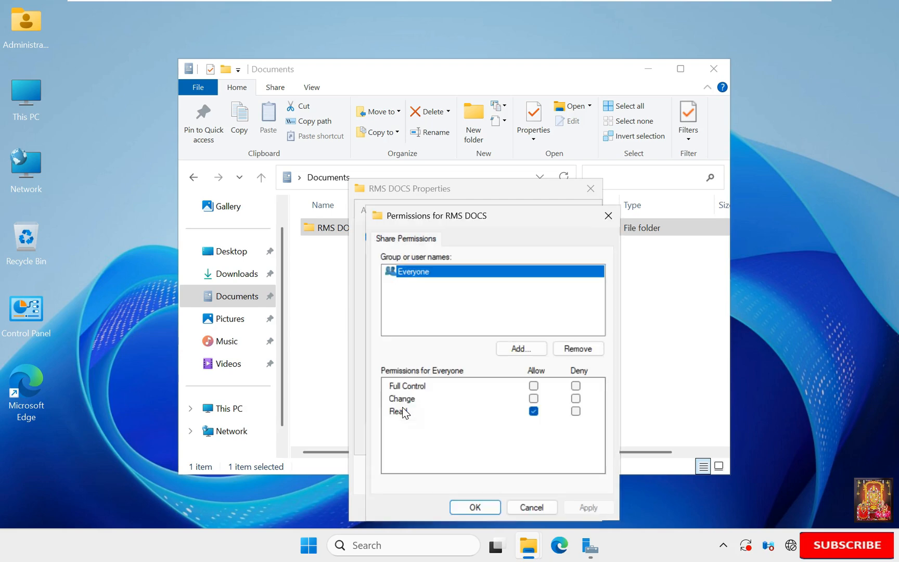
click(534, 386)
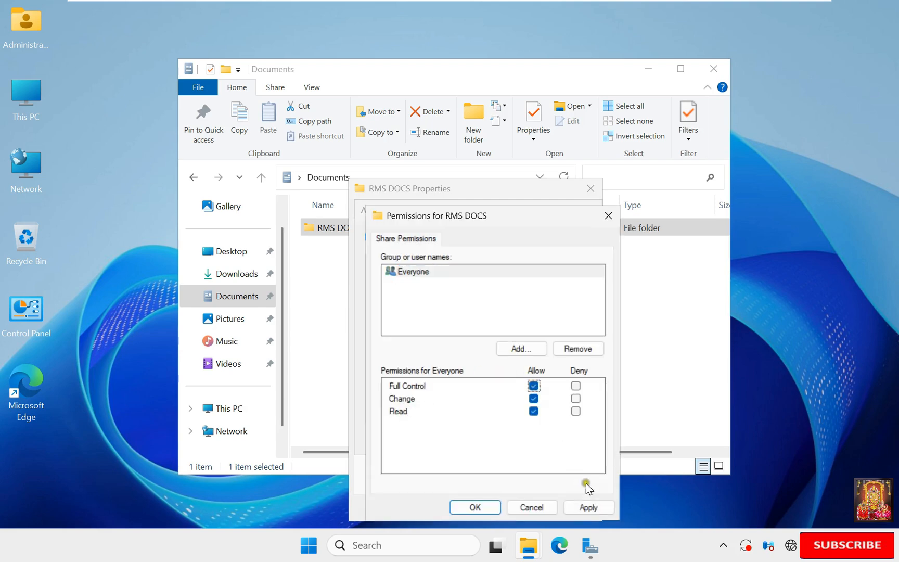
click(596, 509)
click(479, 508)
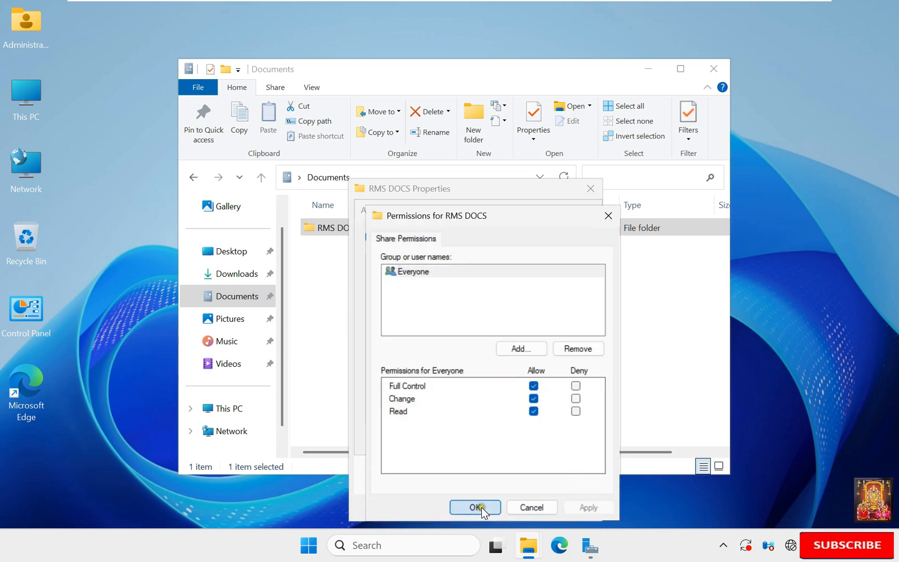
click(565, 439)
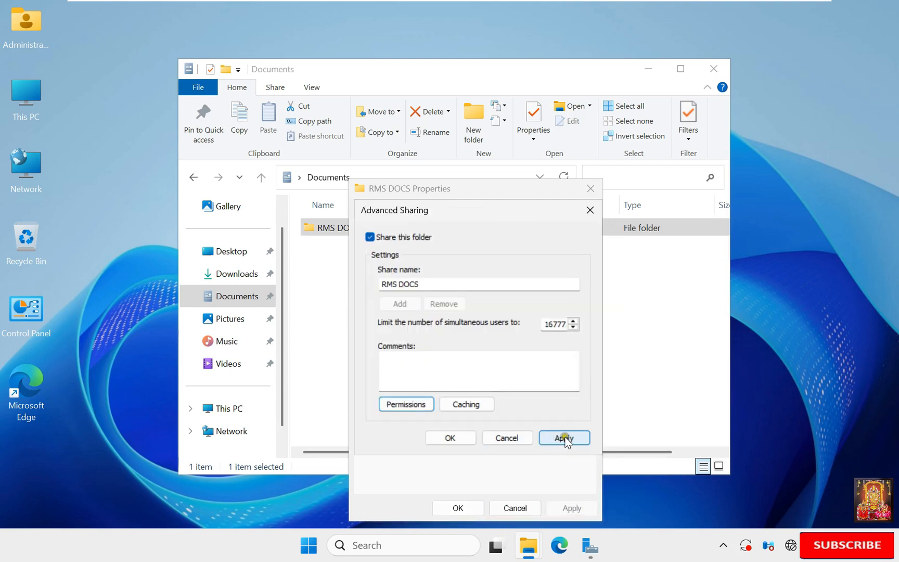
click(451, 440)
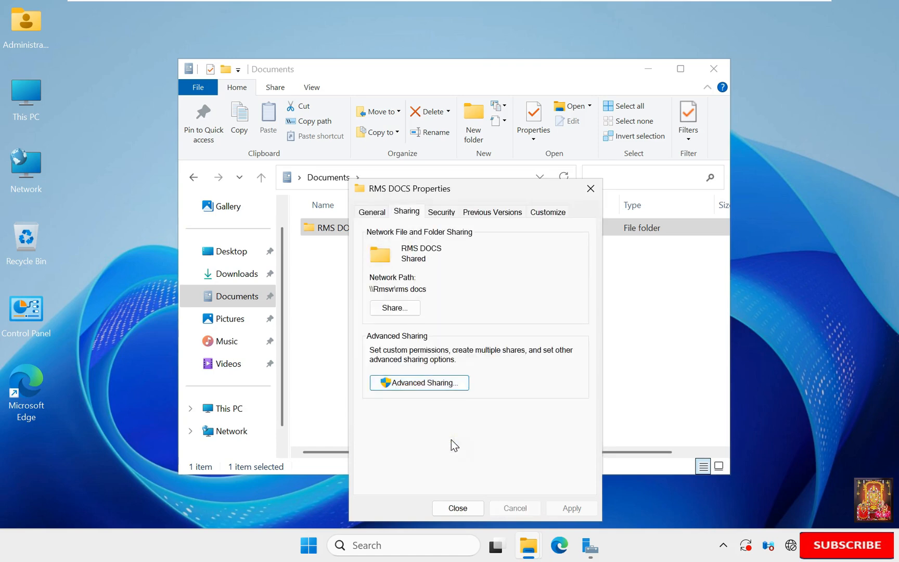
click(457, 505)
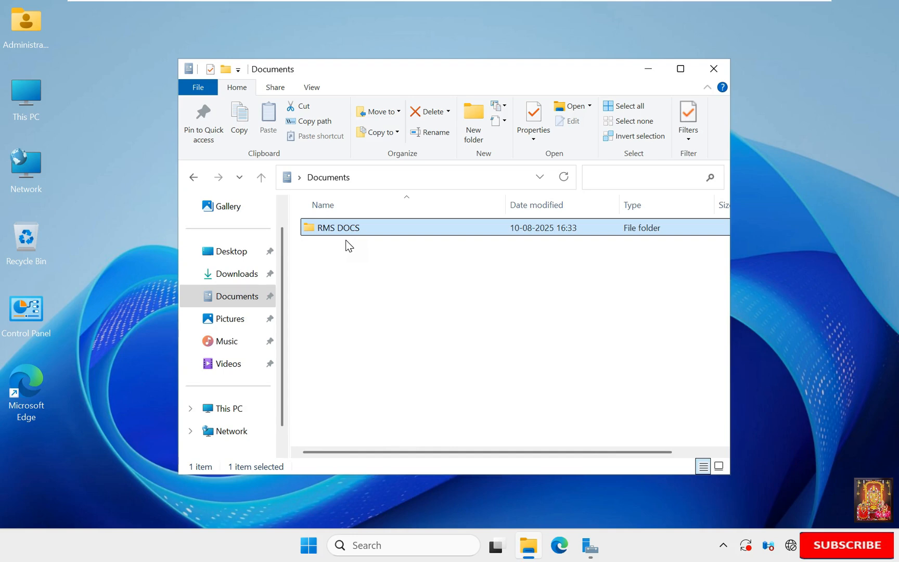
click(714, 68)
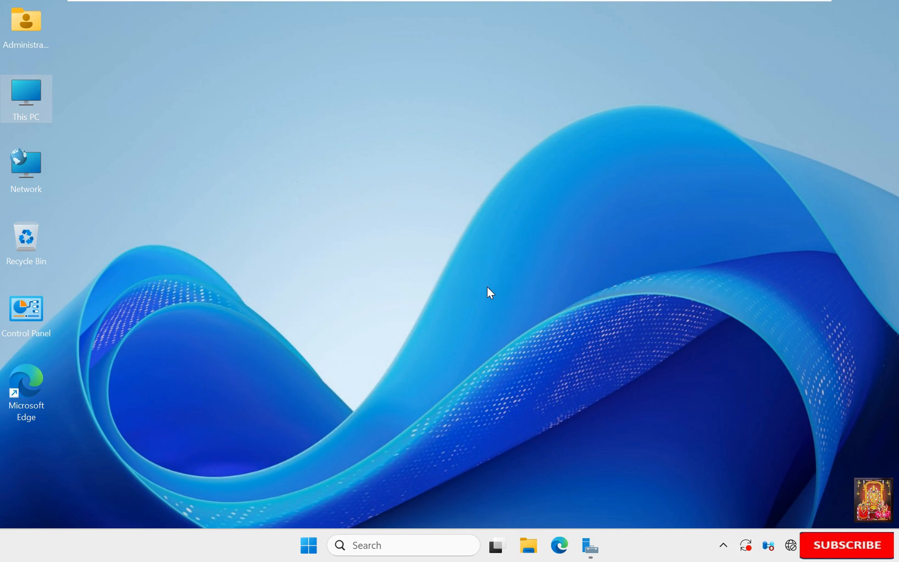
Step: Launch the Add Roles and Features wizard for role-based installation on the local server
click(591, 546)
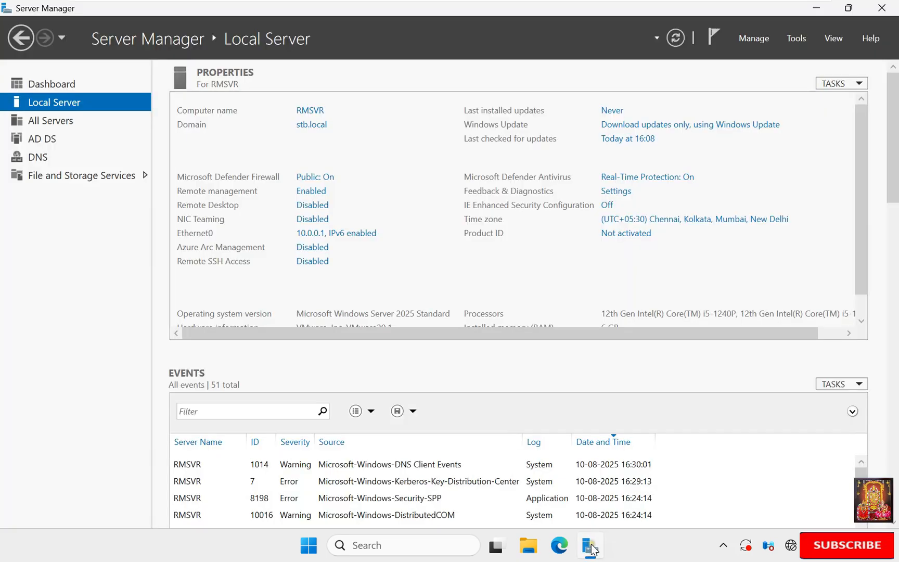
click(66, 86)
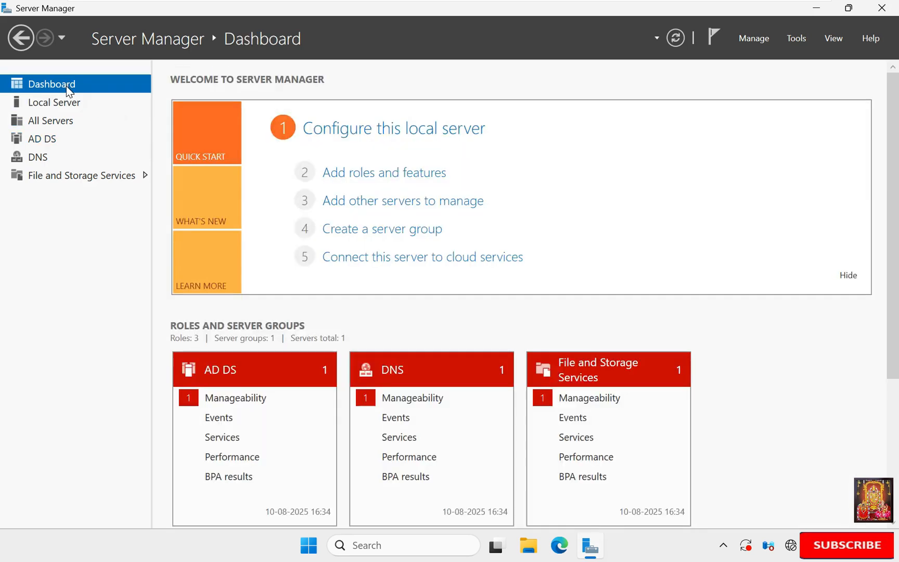
click(368, 177)
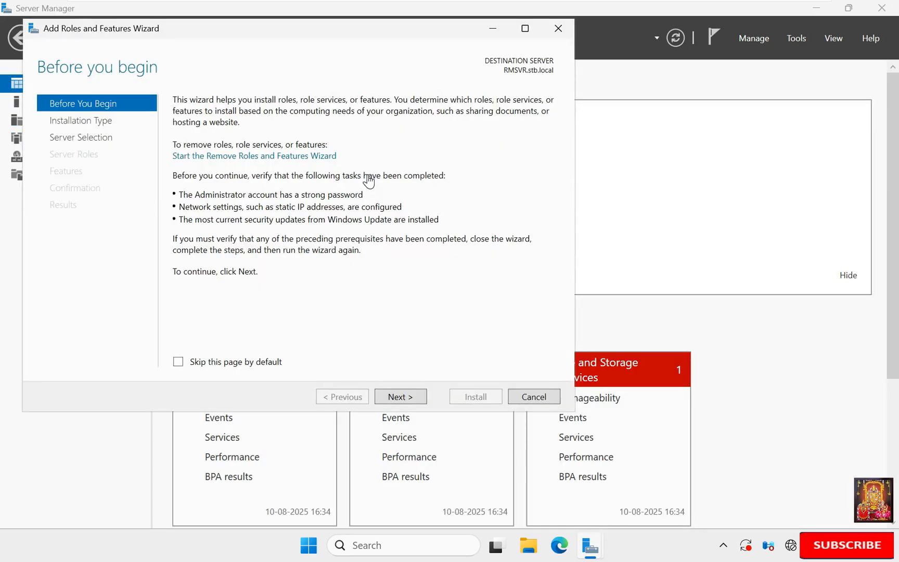
click(395, 396)
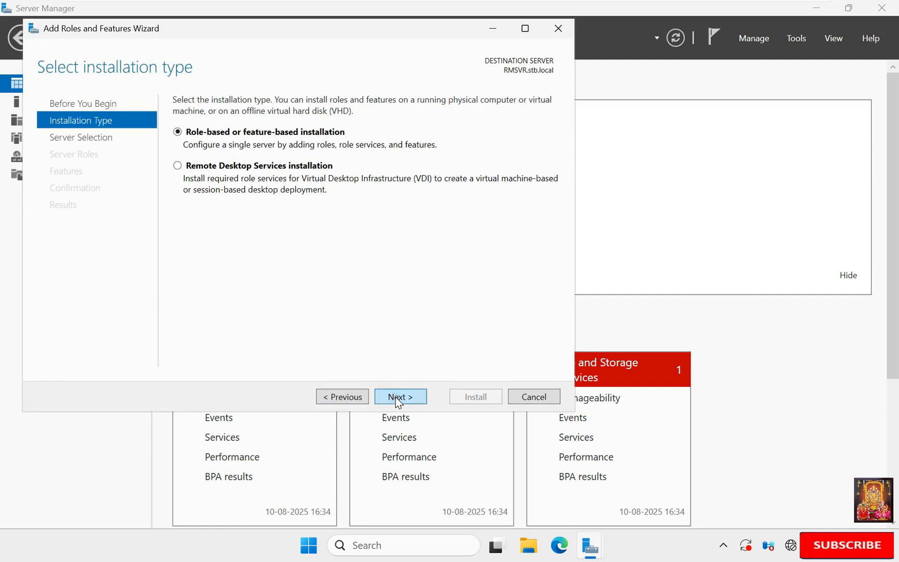
click(396, 397)
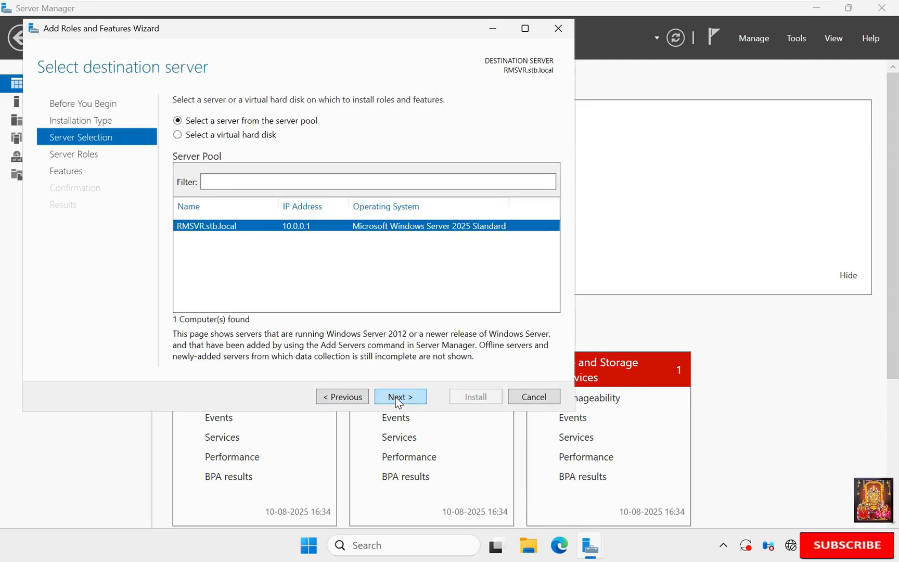
click(395, 397)
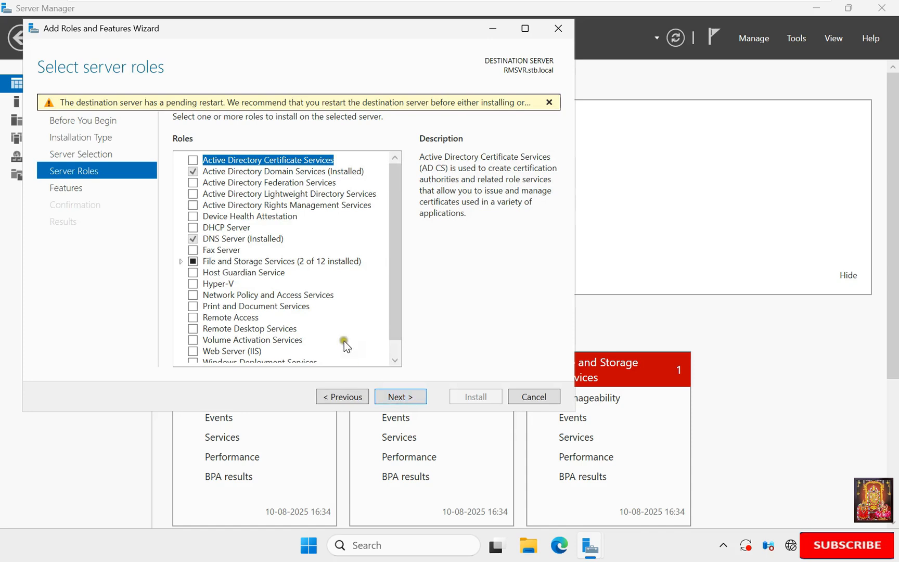
Step: Select Active Directory Certificate Services with its management tools, skipping extra features
click(193, 159)
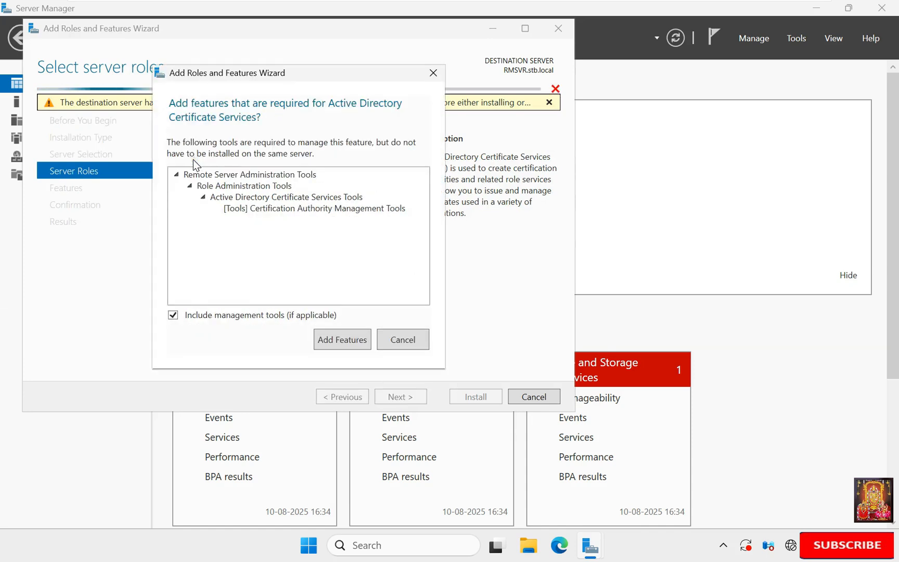
click(339, 335)
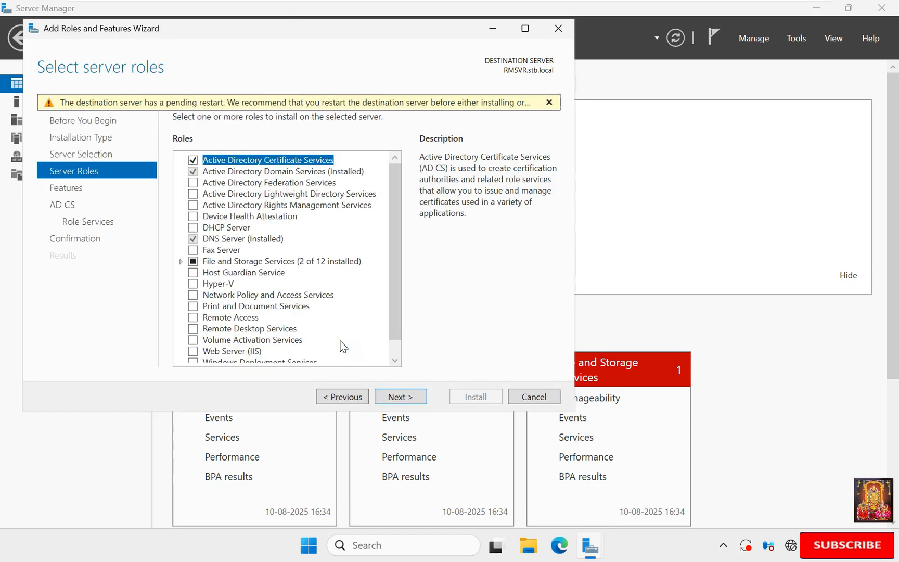
click(401, 395)
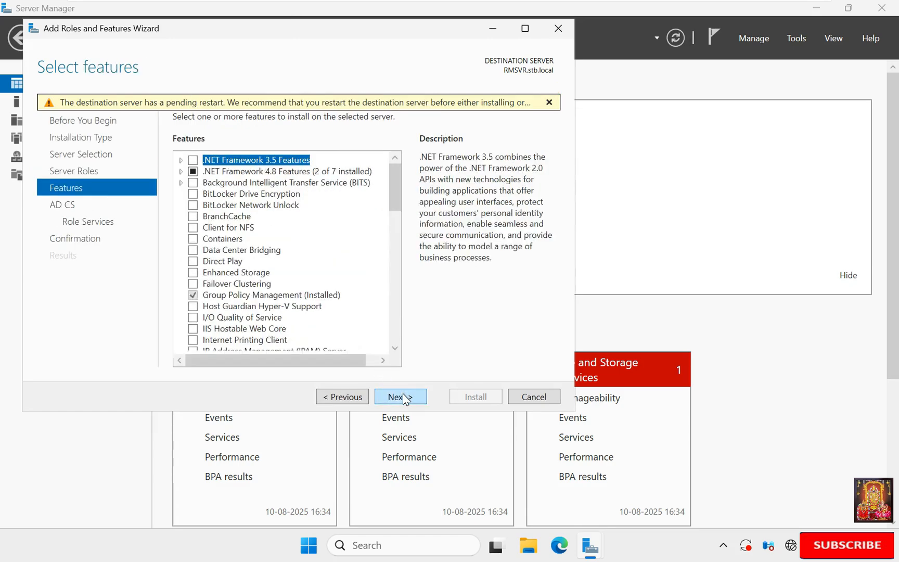
click(403, 397)
click(404, 397)
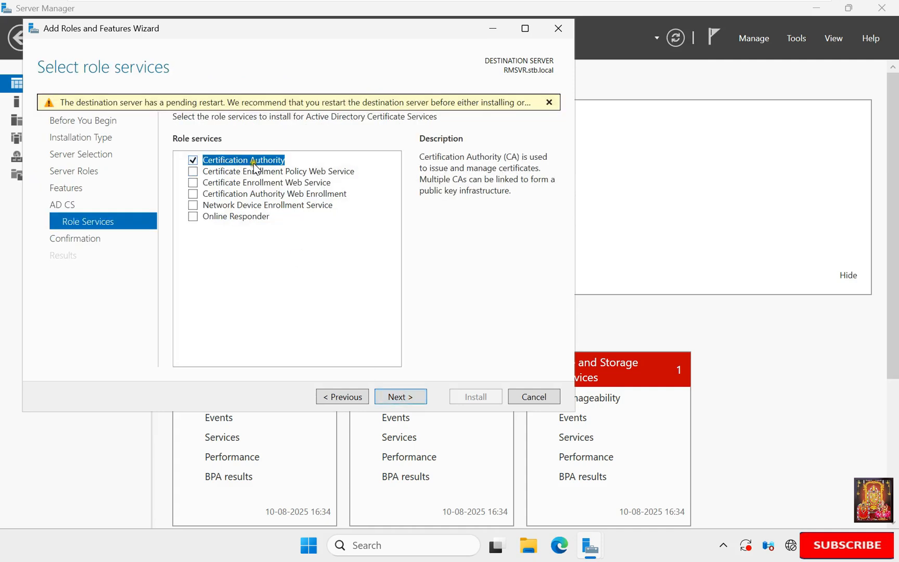
Step: Add the three certificate web enrollment services, keep default IIS services, and allow automatic restart
click(193, 172)
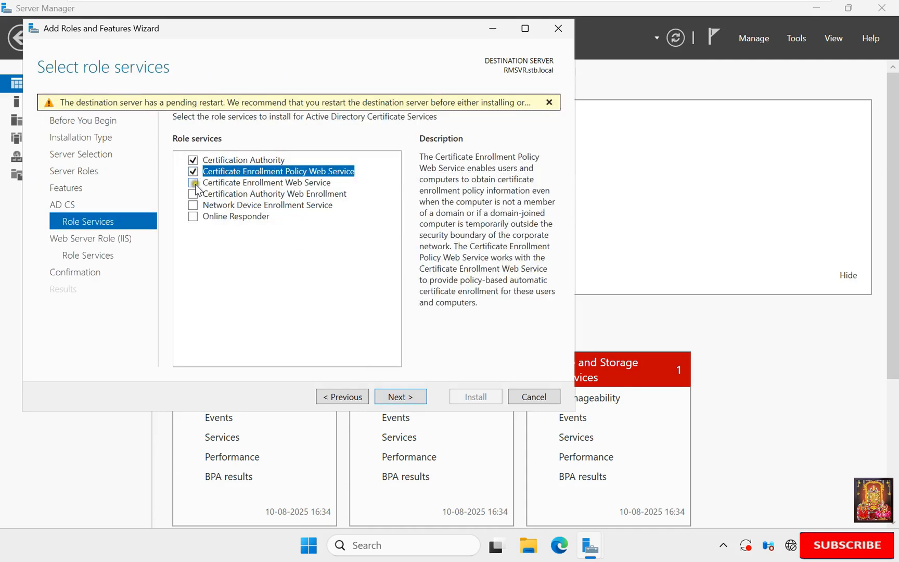
click(193, 183)
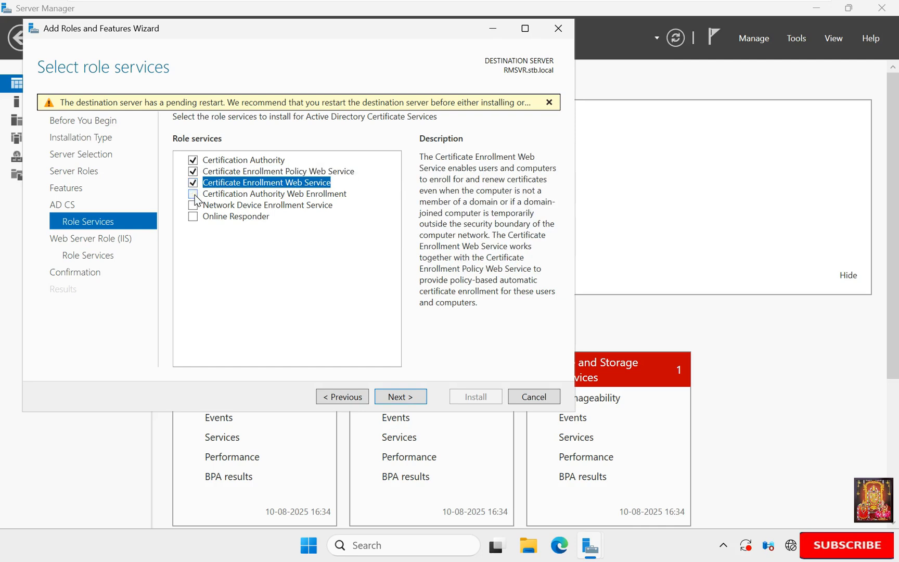
click(193, 194)
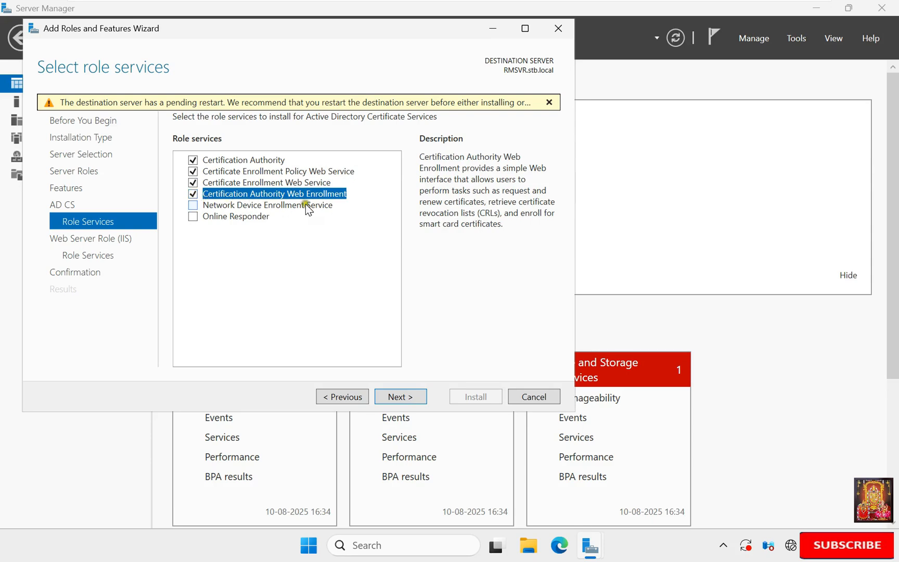
click(401, 397)
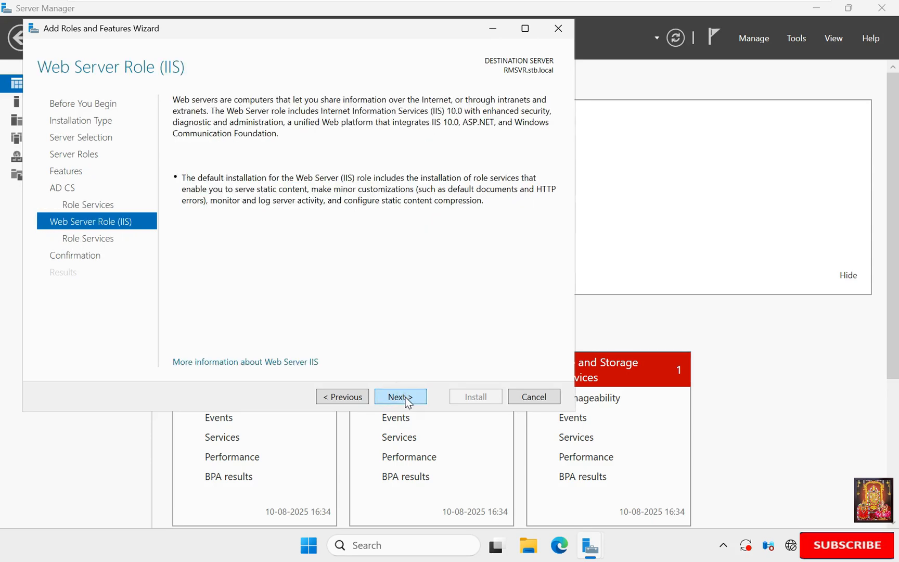
click(405, 397)
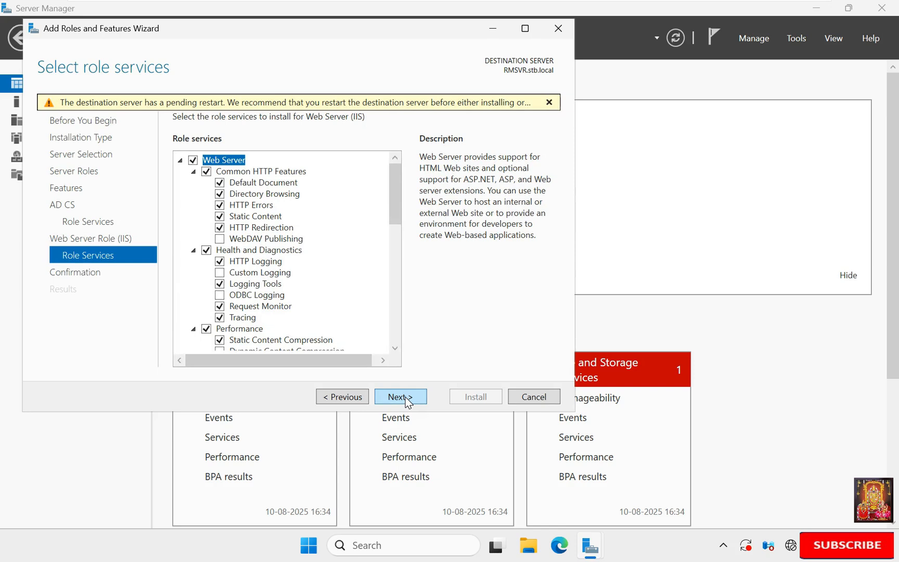
click(405, 397)
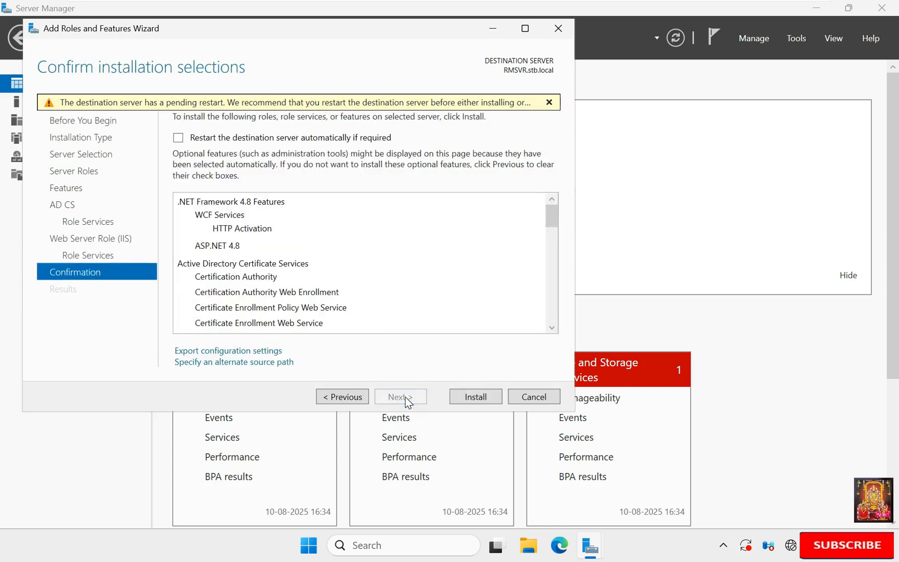
click(178, 137)
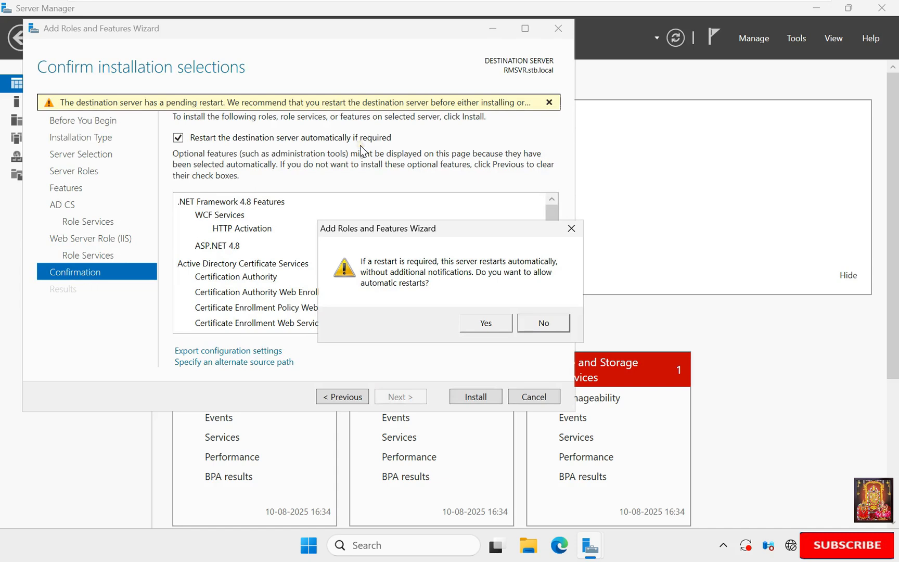
click(476, 322)
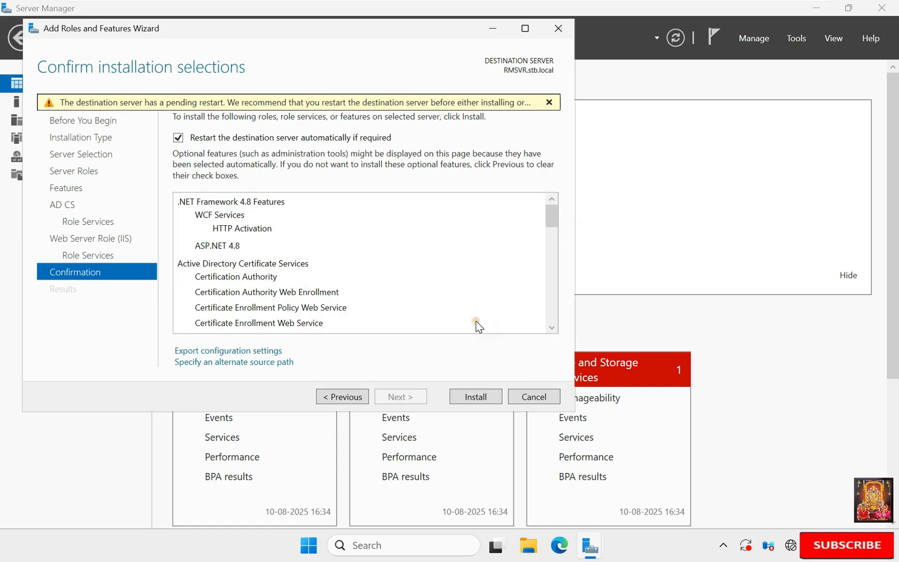
Step: Install AD Certificate Services and open its post-install configuration wizard
click(485, 397)
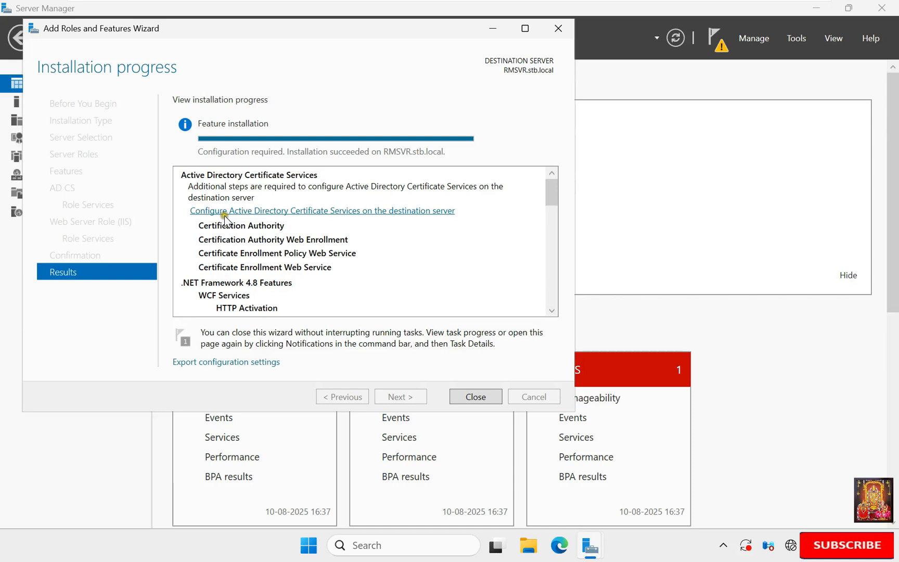
click(413, 213)
Step: Configure Certification Authority and Web Enrollment as an Enterprise Root CA with a new private key
click(472, 486)
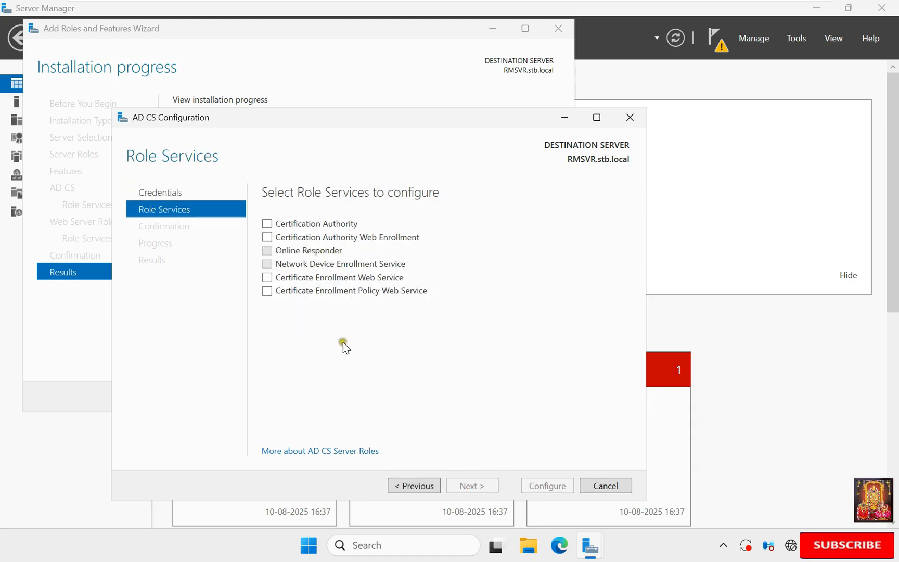
click(268, 225)
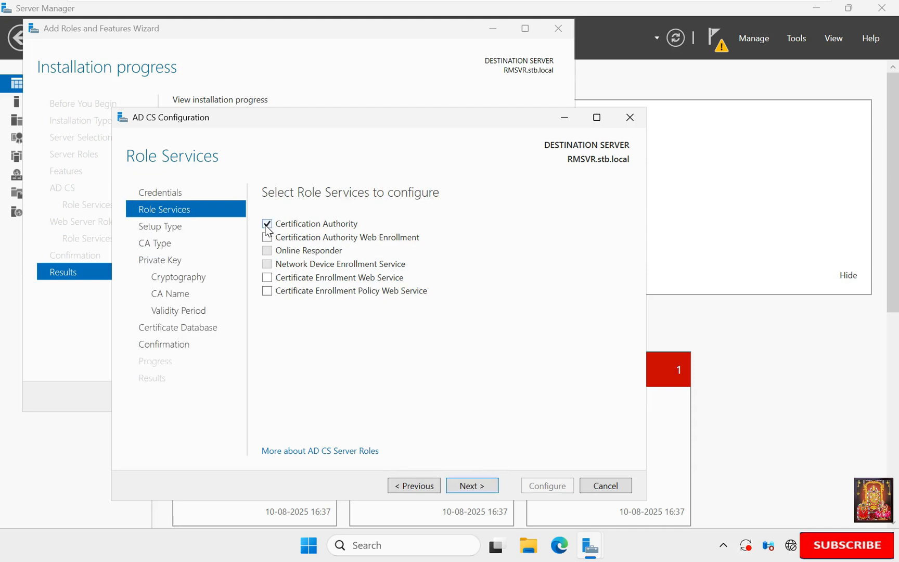
click(267, 237)
click(480, 486)
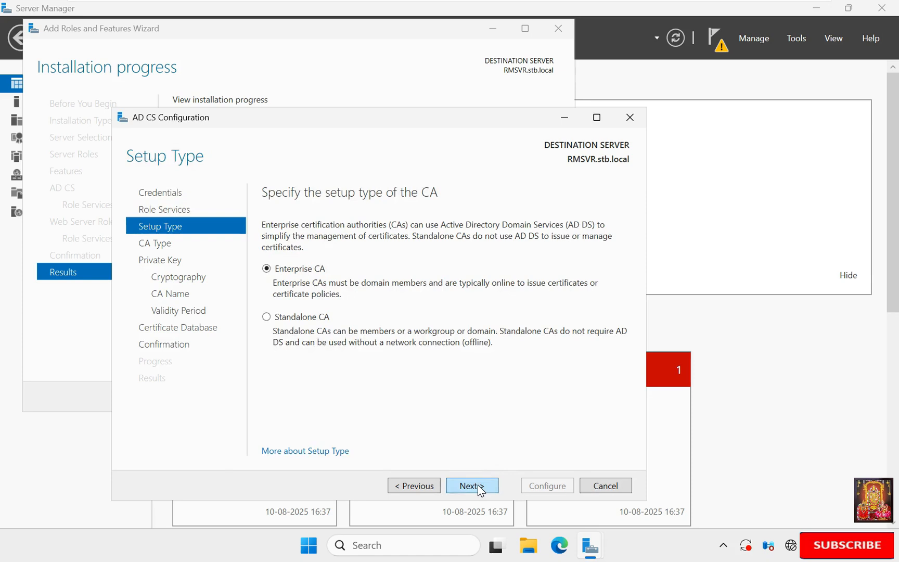
click(477, 485)
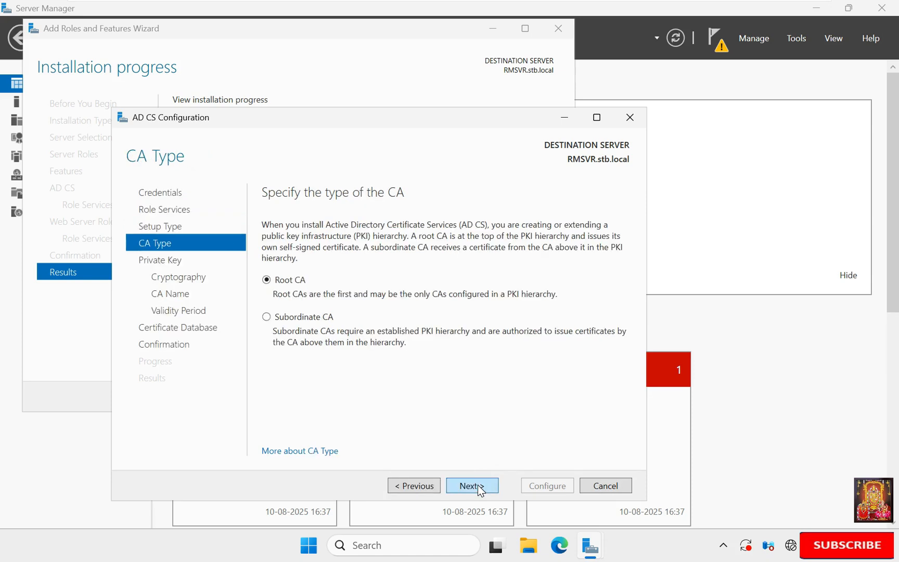
click(478, 485)
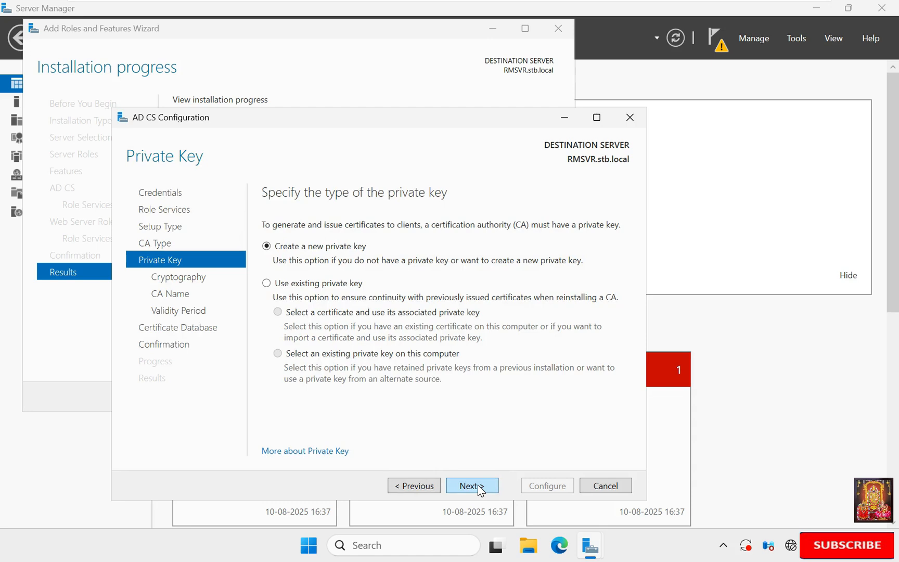
click(478, 485)
click(456, 486)
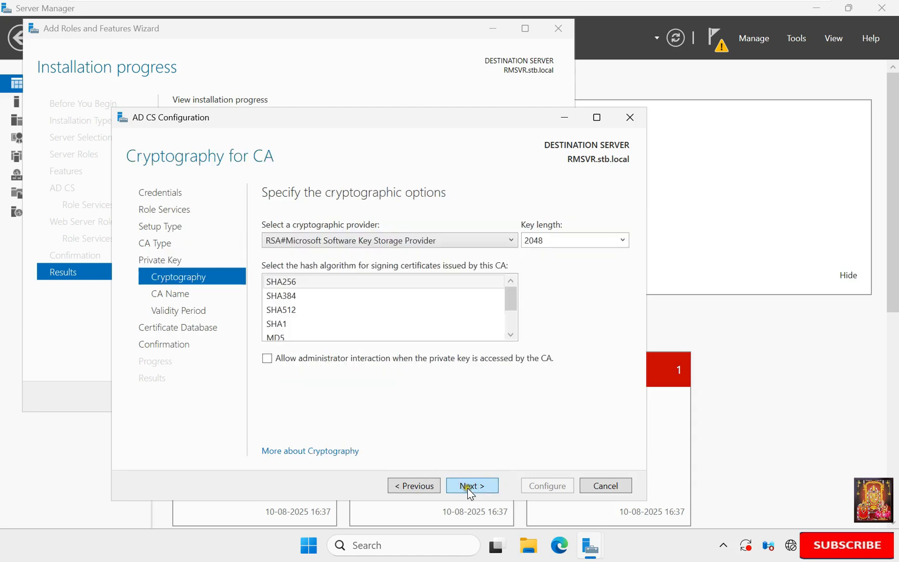
click(468, 486)
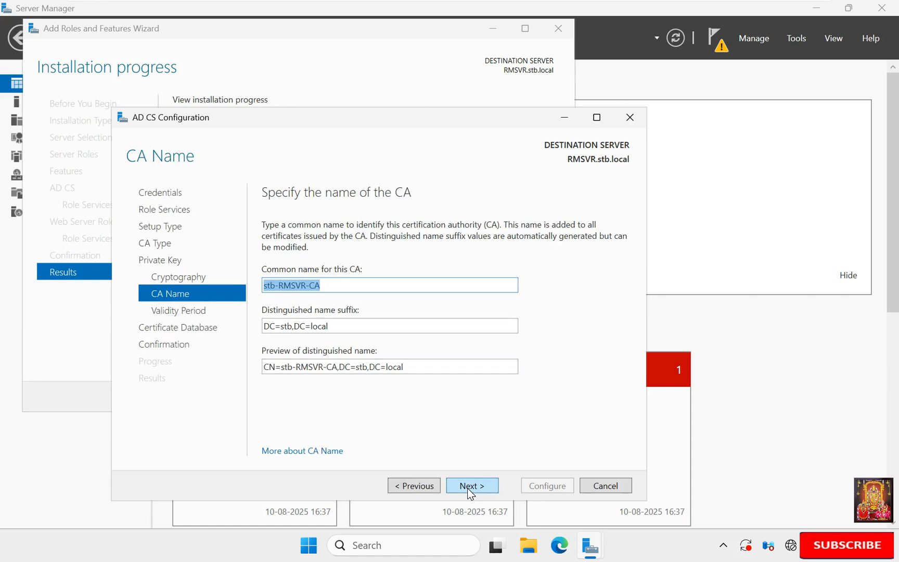
Step: Name the CA RMSVR-CA and set its validity period to 1 year
click(280, 288)
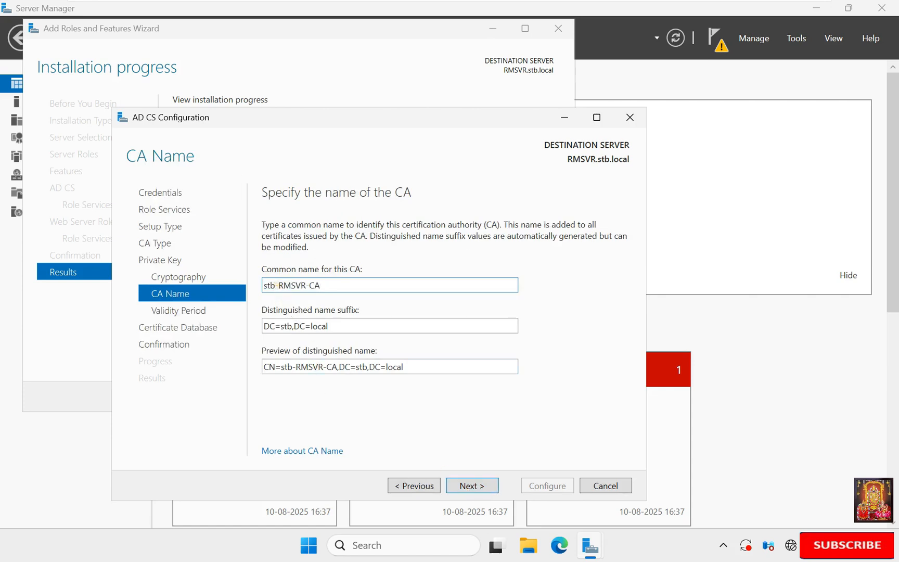
key(BackSpace)
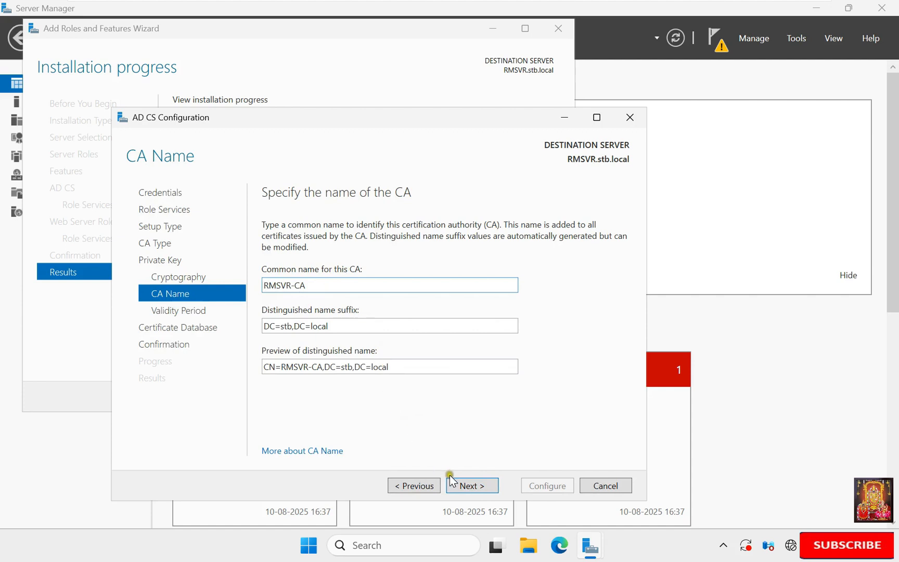
click(475, 487)
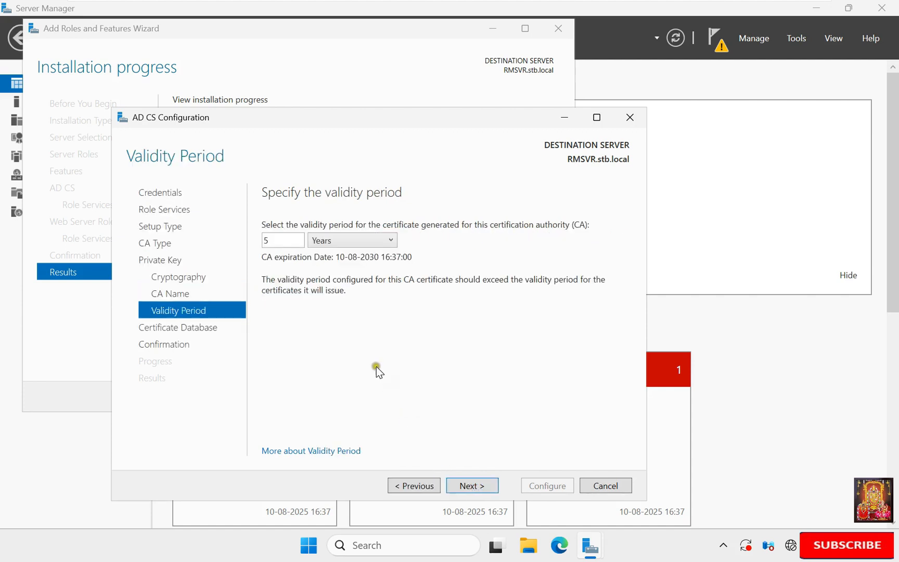
click(324, 242)
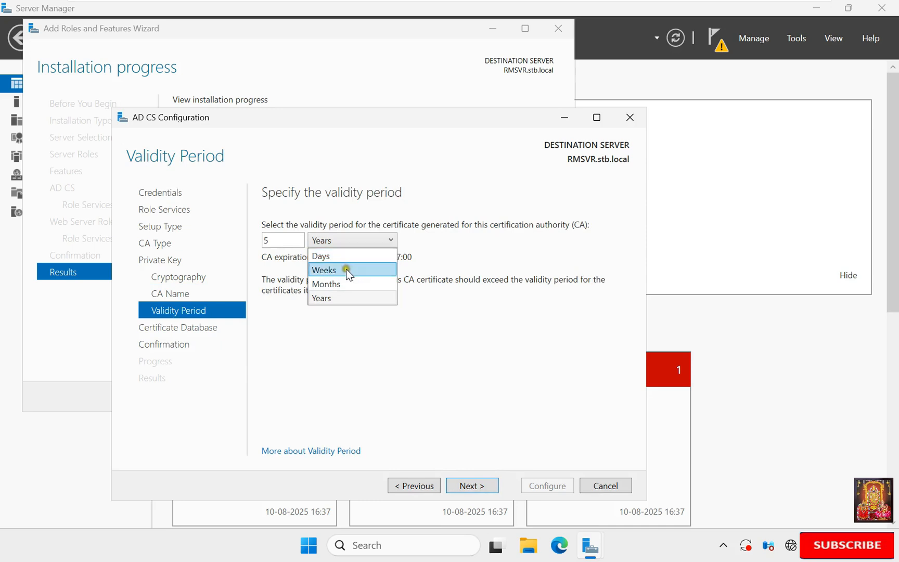
click(328, 297)
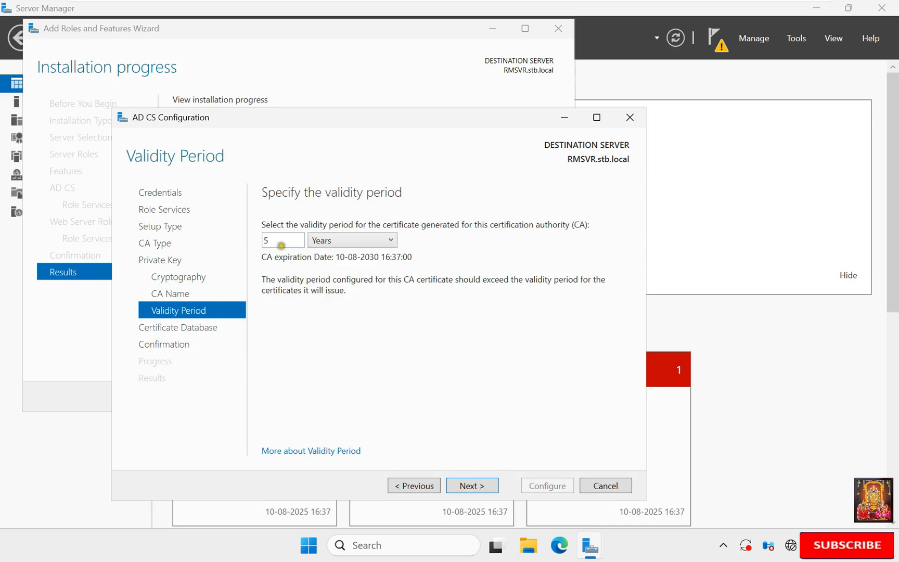
double_click(279, 240)
text(1)
click(476, 485)
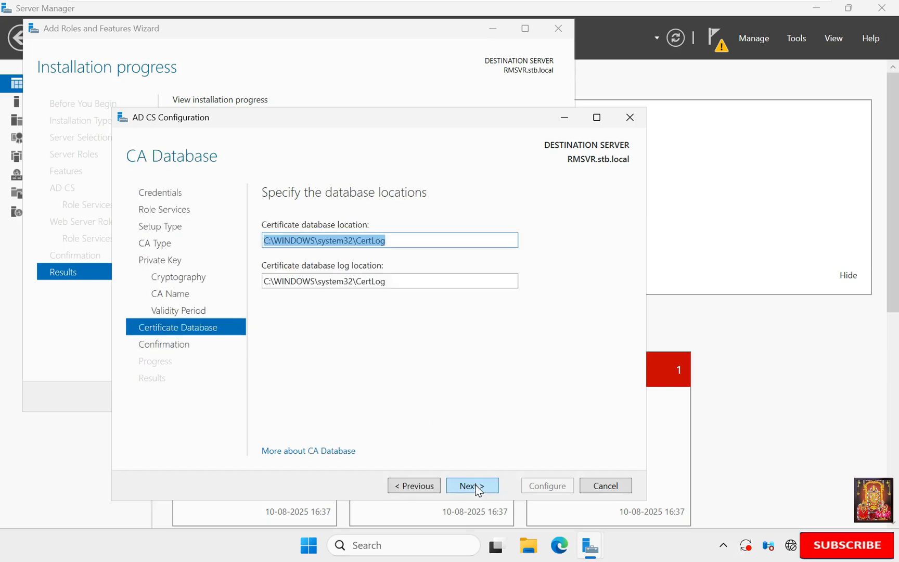
Step: Keep the default database locations and run the CA configuration
click(476, 485)
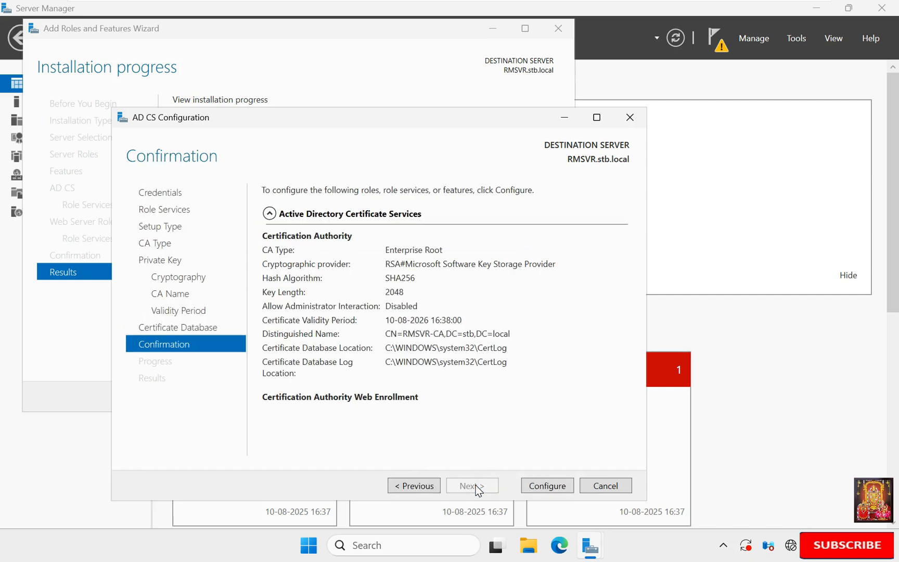
click(544, 483)
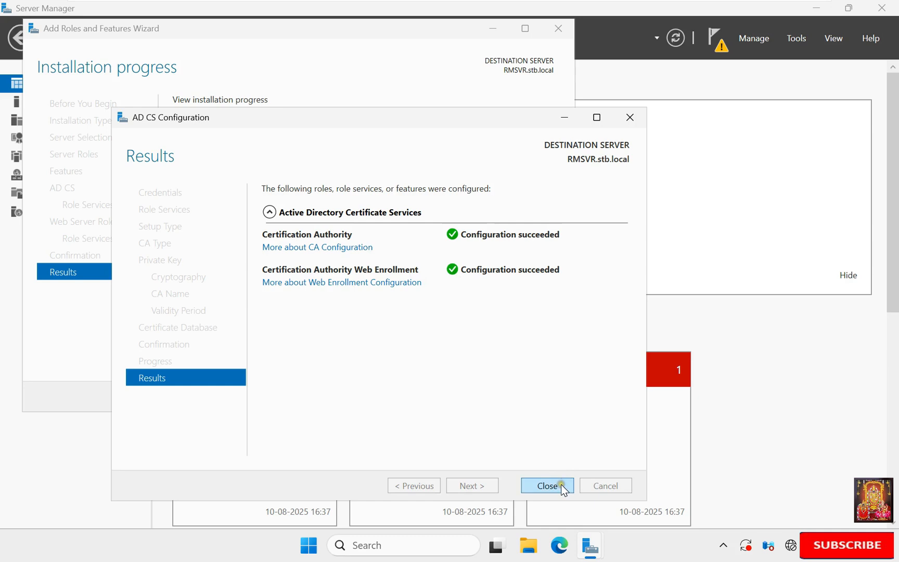
click(548, 485)
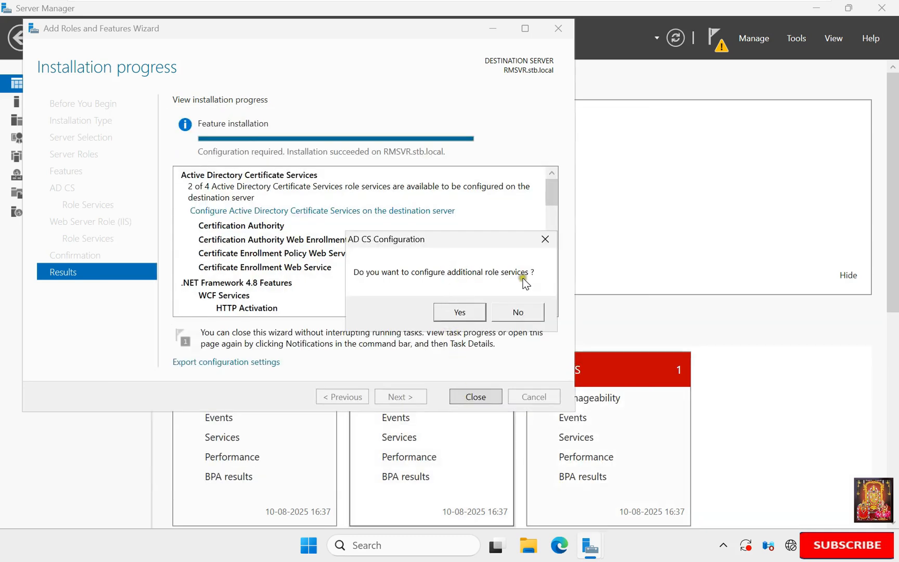
Step: Decline additional role services, close the installation wizard, and launch the Certification Authority console
click(528, 317)
click(481, 396)
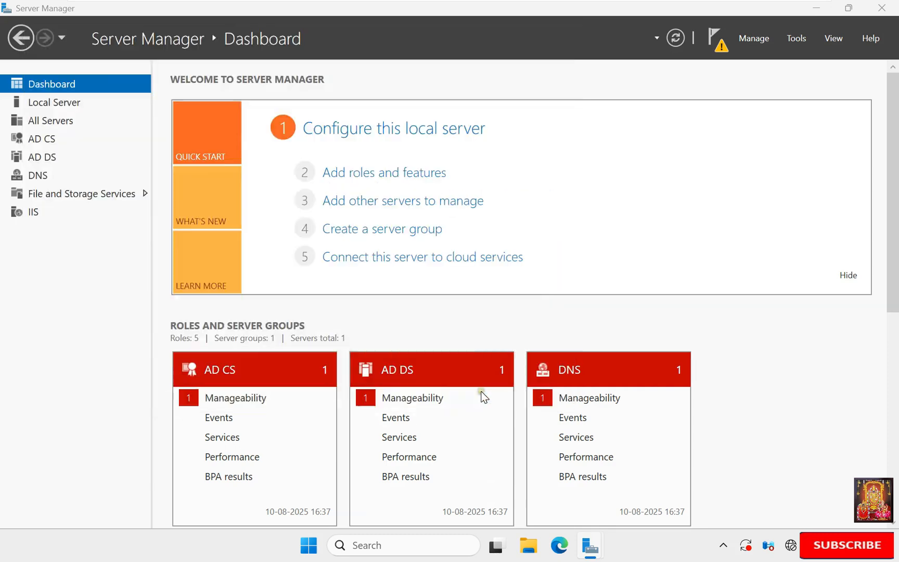
click(797, 38)
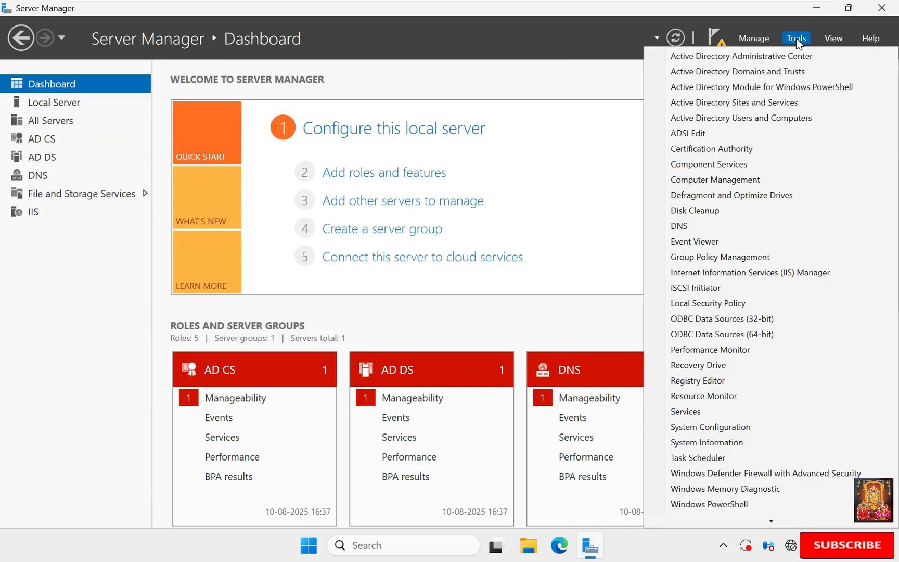
click(721, 151)
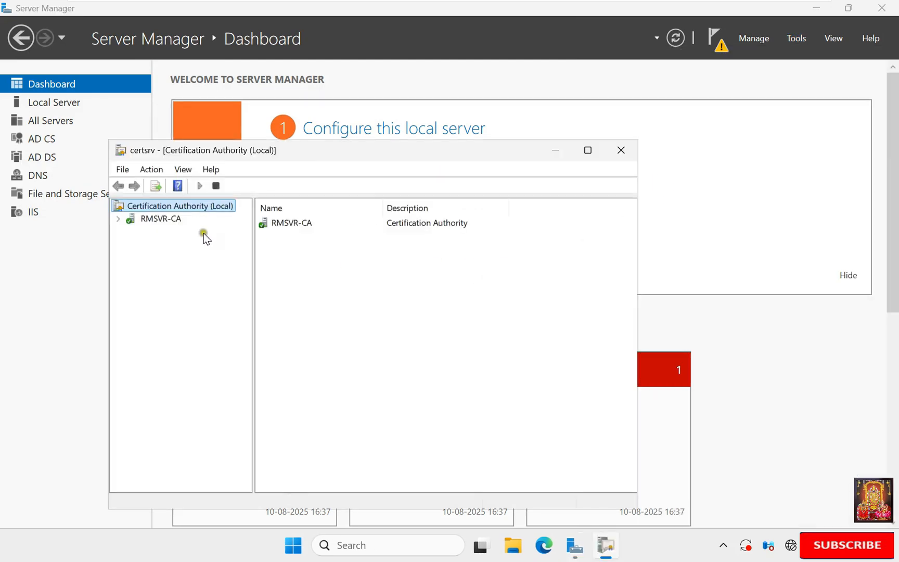
Step: Expand RMSVR-CA to view its certificate folders, then close the Certification Authority console
click(156, 220)
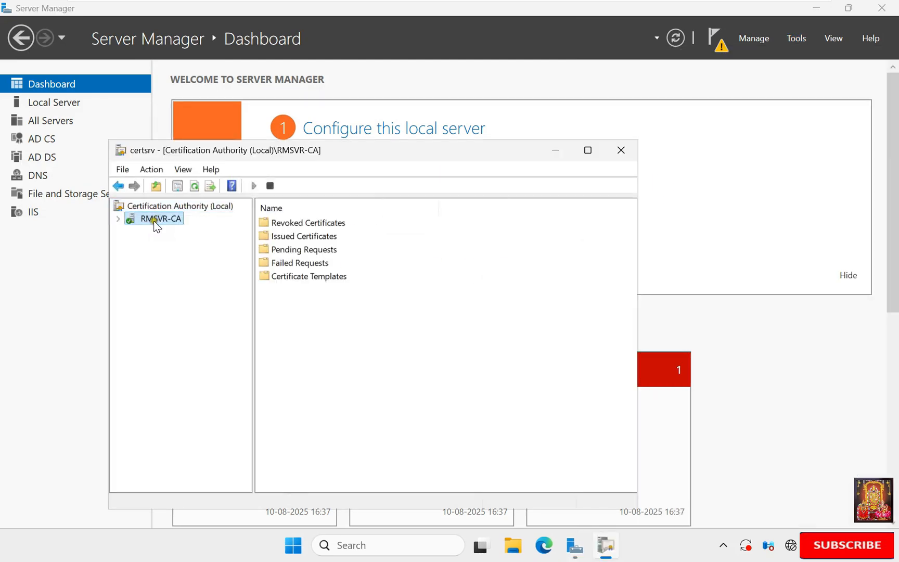
click(118, 218)
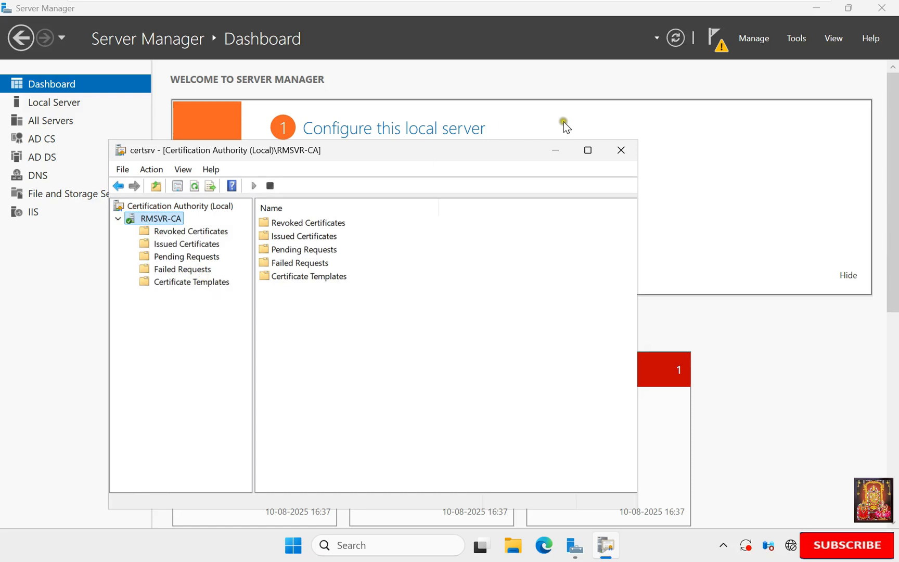
click(622, 151)
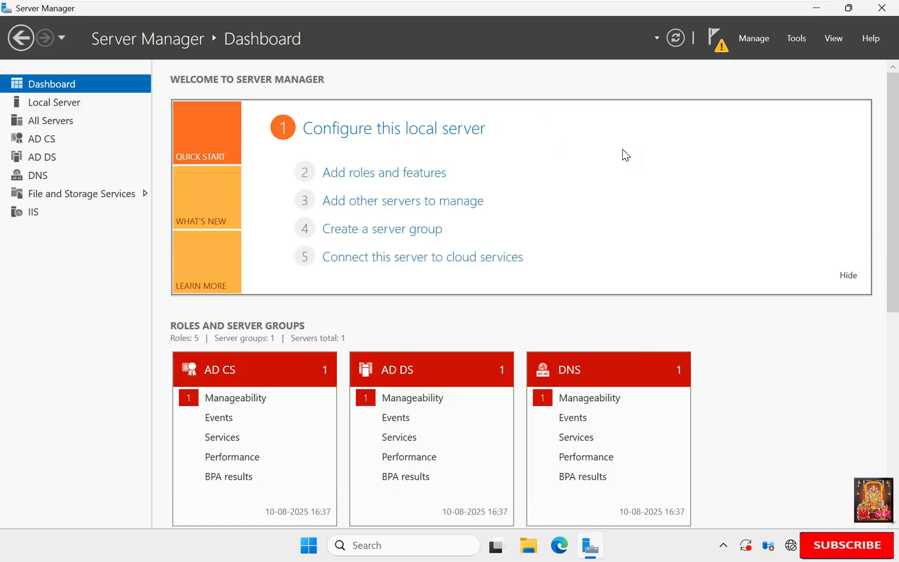
click(795, 39)
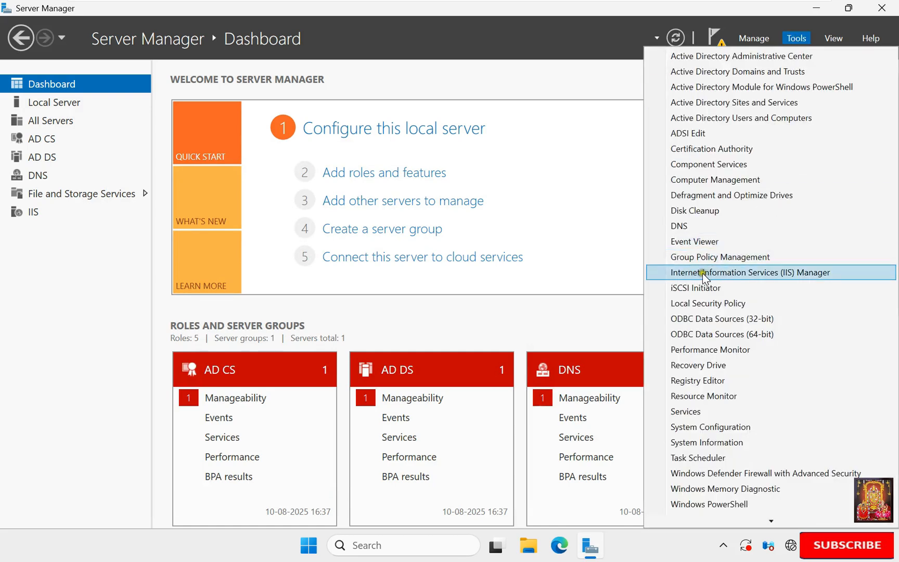
Step: Open IIS Manager maximized on RMSVR's Server Certificates, showing RMSVR-CA and RMSVR.stb.local certificates
click(800, 276)
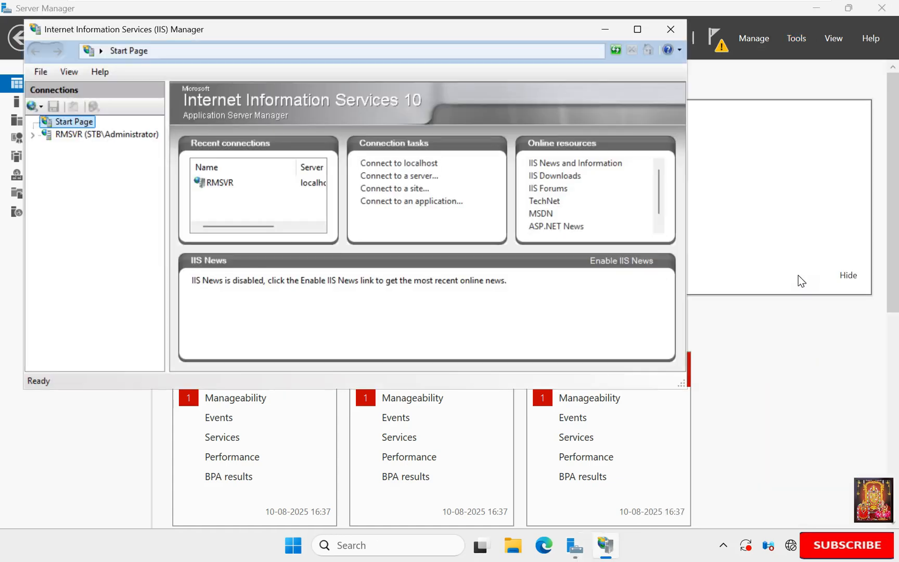
click(637, 29)
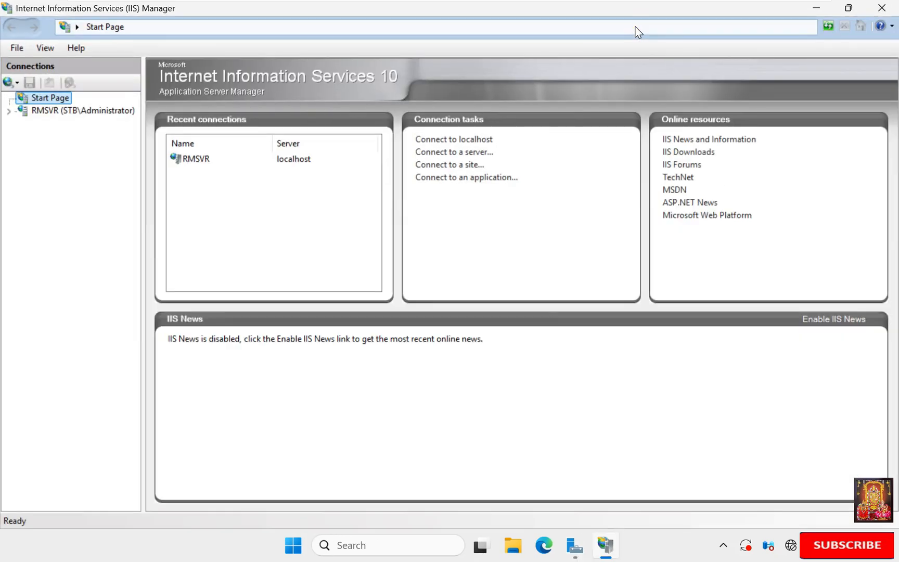
click(43, 110)
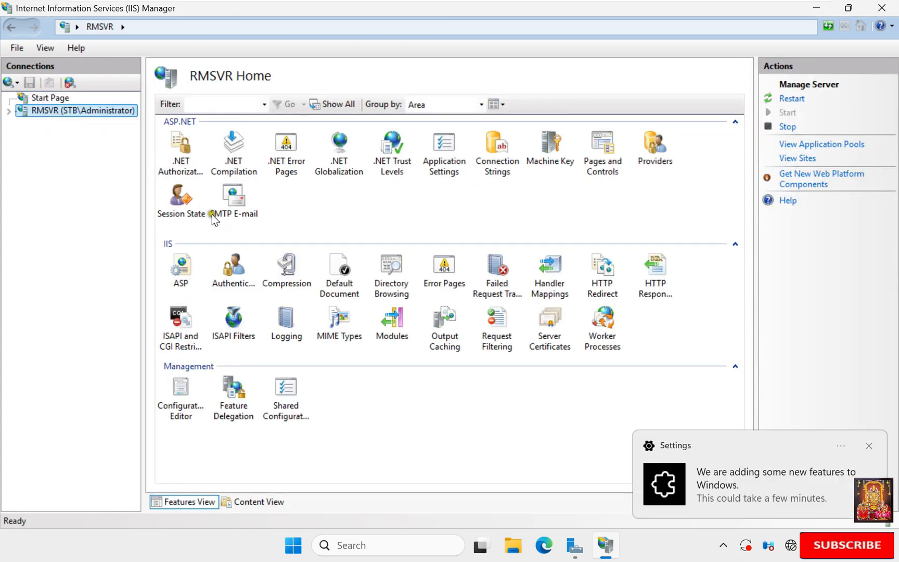
click(553, 331)
double_click(553, 331)
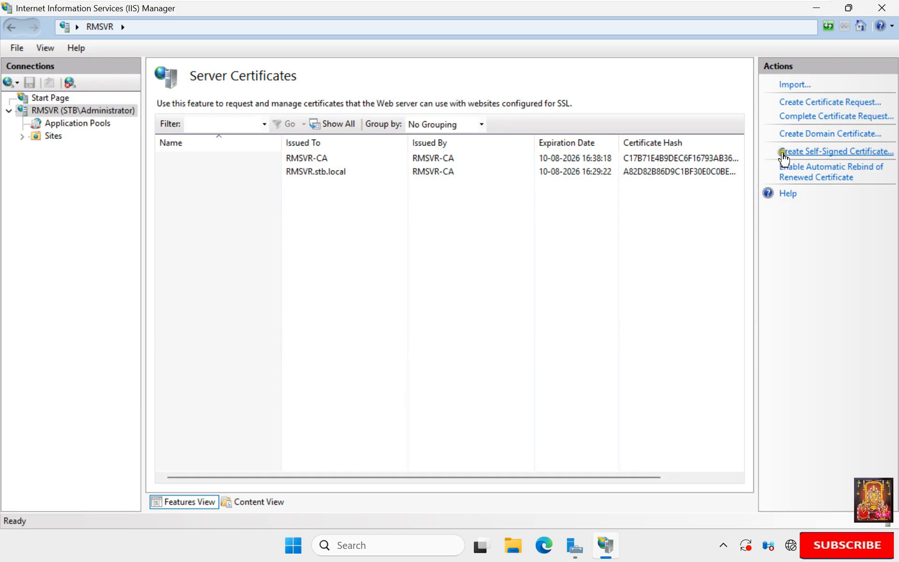
Step: Start a domain certificate for RMS SERVER CA with organization STB, unit DC, city and state DELHI
click(836, 137)
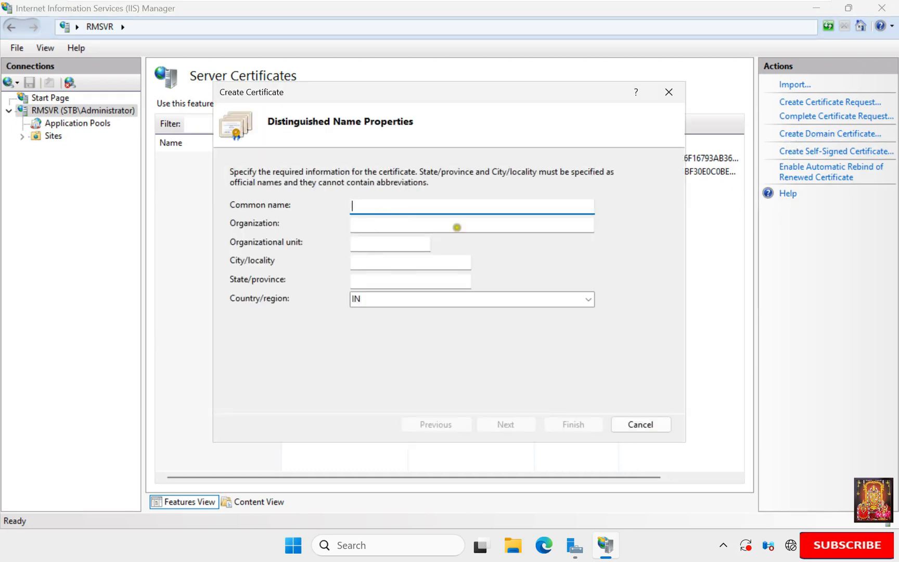
text(RMS SERVER CA)
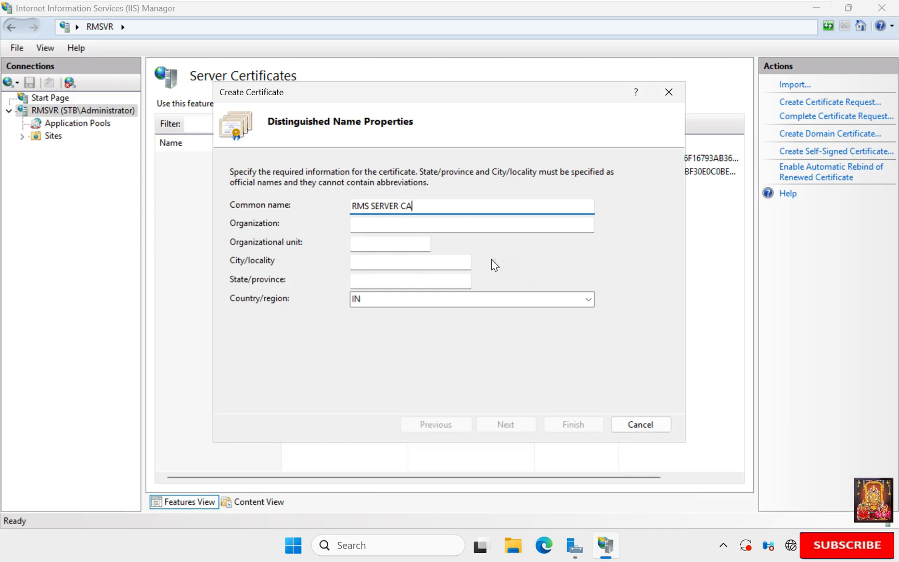
key(Tab)
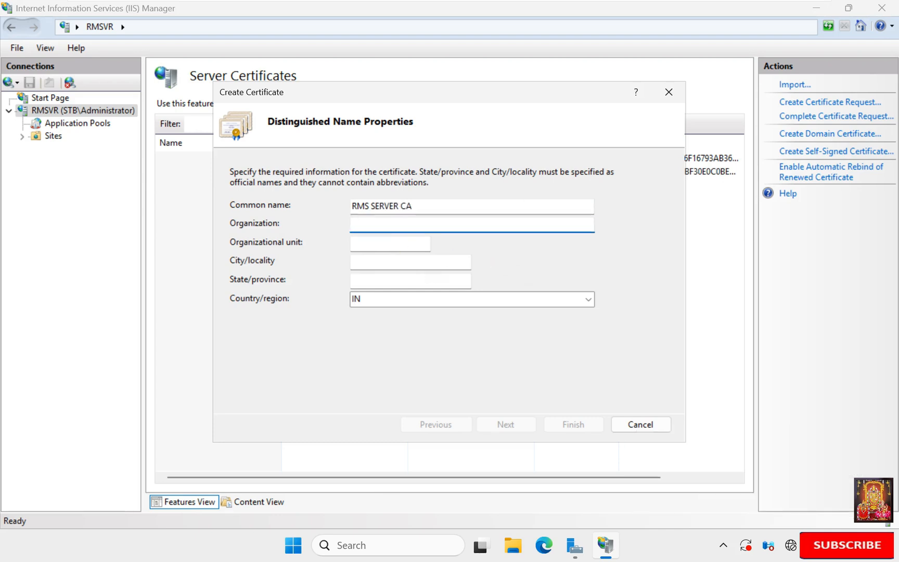
text(STB)
key(Tab)
text(DC)
key(Tab)
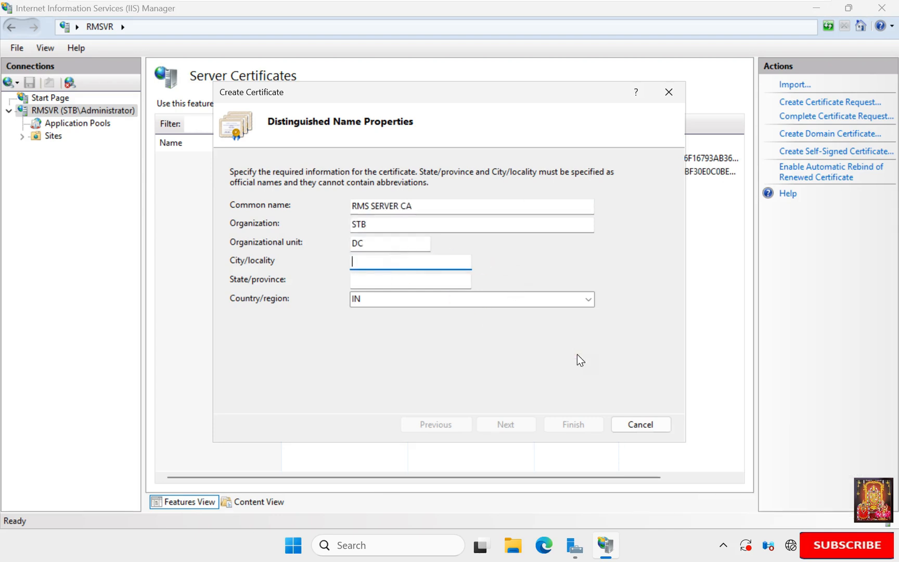
text(DELHI)
key(Tab)
text(DELHI)
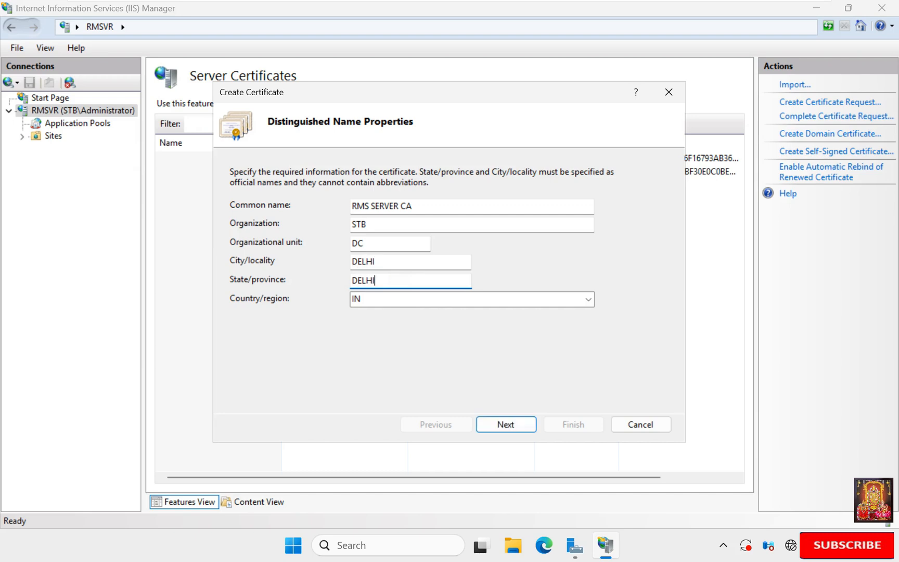
Step: Have RMSVR-CA sign it, give it the friendly name CARMS, and finish creating it
click(508, 424)
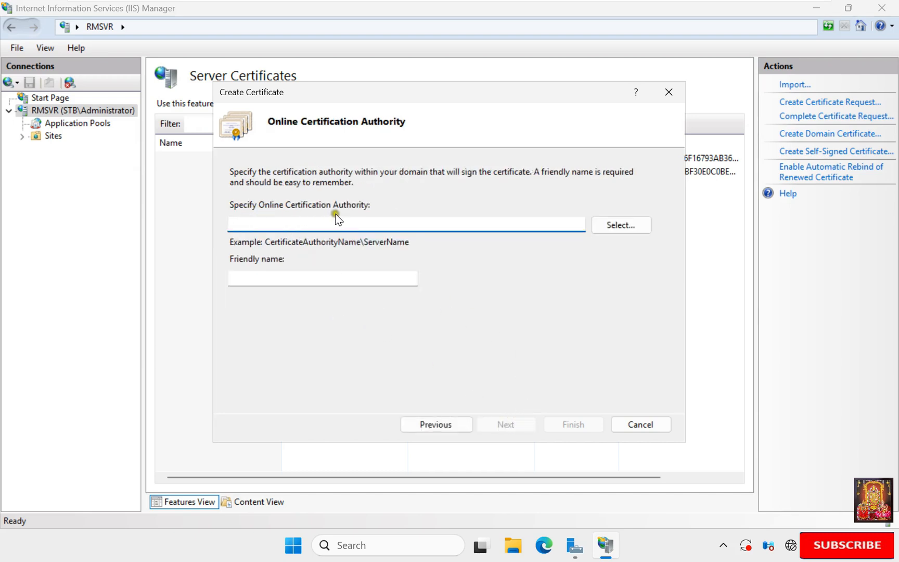
click(621, 226)
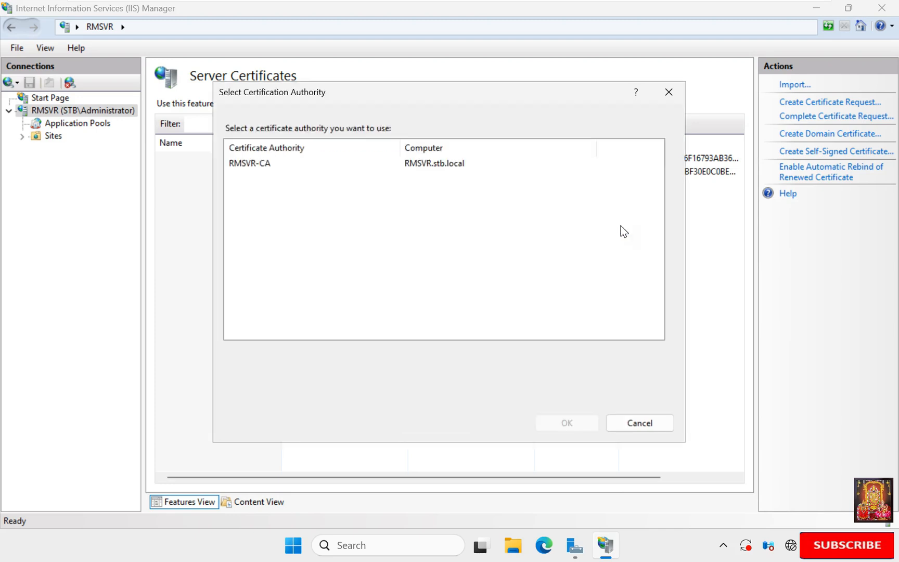
click(271, 166)
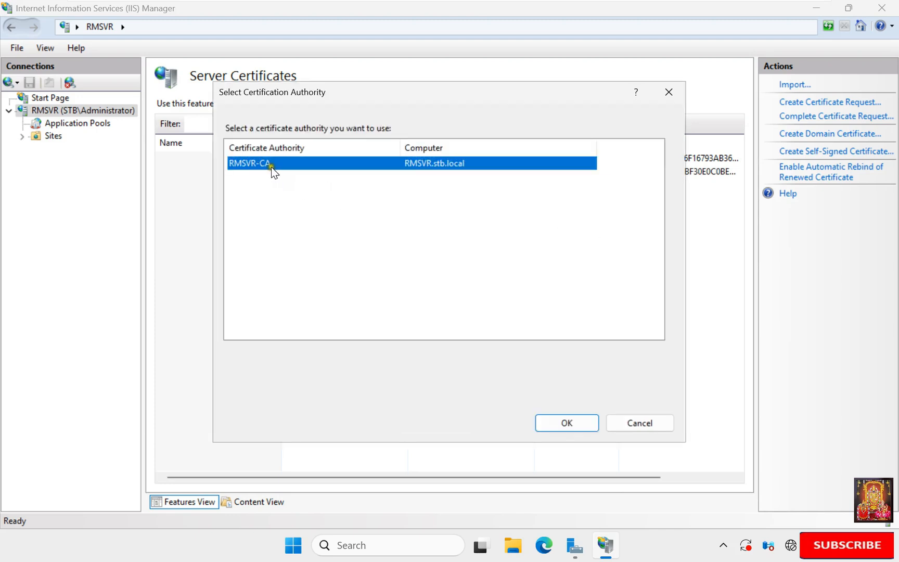
click(573, 422)
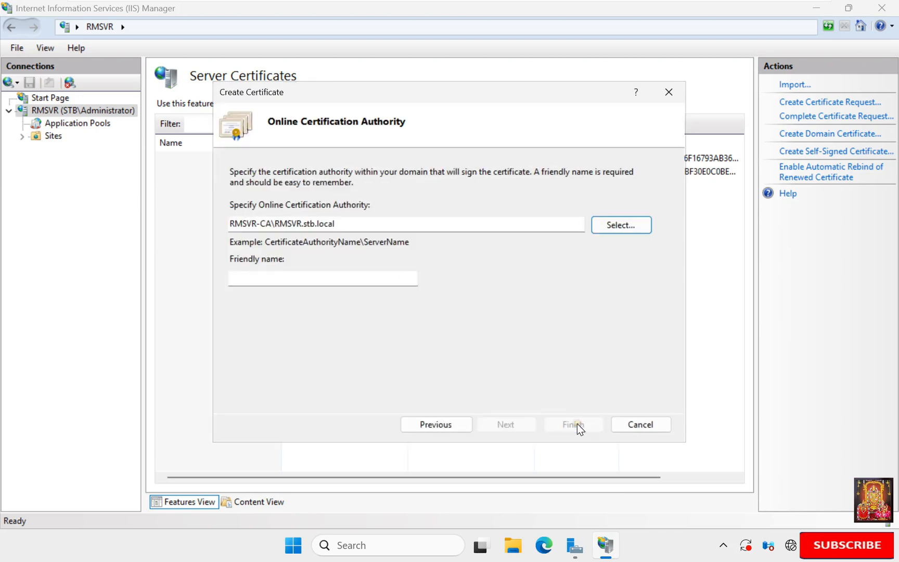
click(269, 275)
text(CARMS)
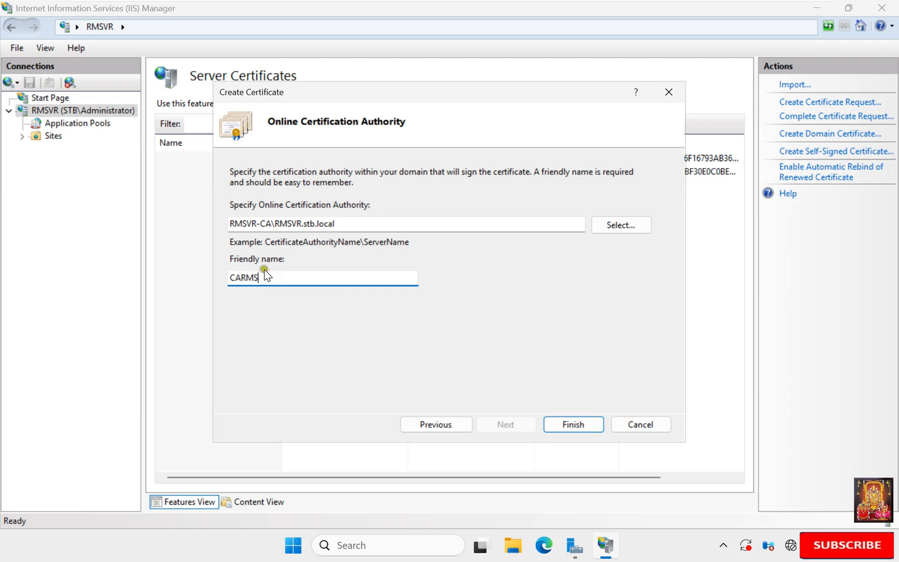
click(585, 426)
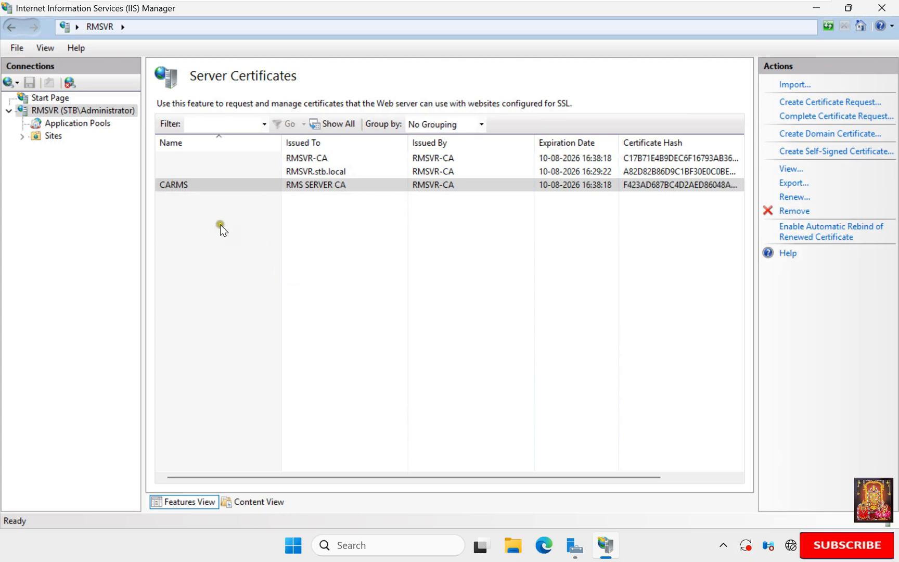
click(200, 190)
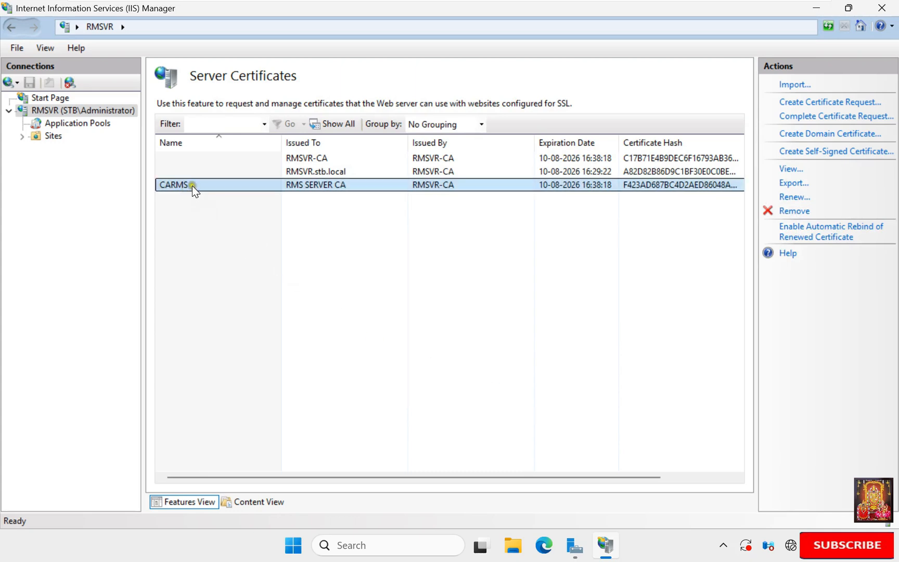
Step: Close IIS Manager and take a role-based Add Roles and Features install on RMSVR.stb.local to server roles
click(884, 8)
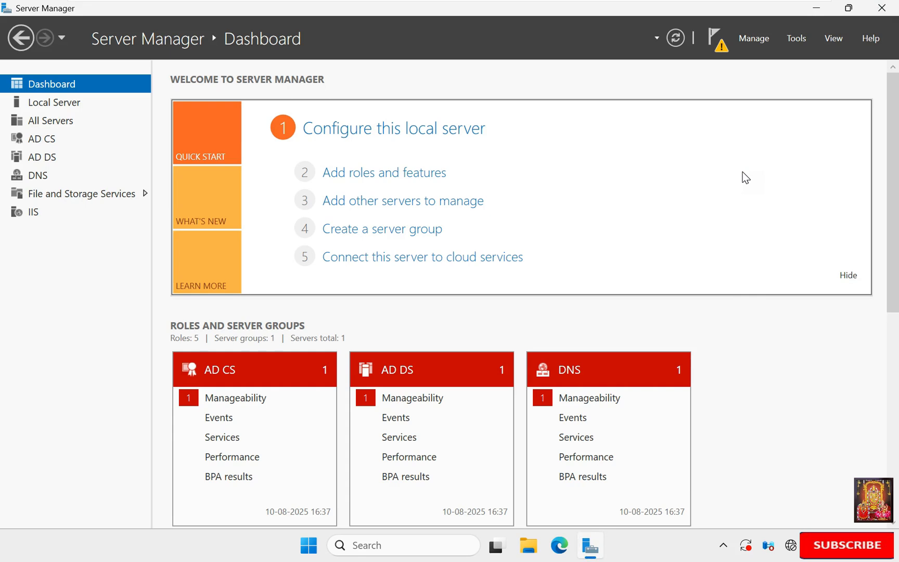
click(391, 175)
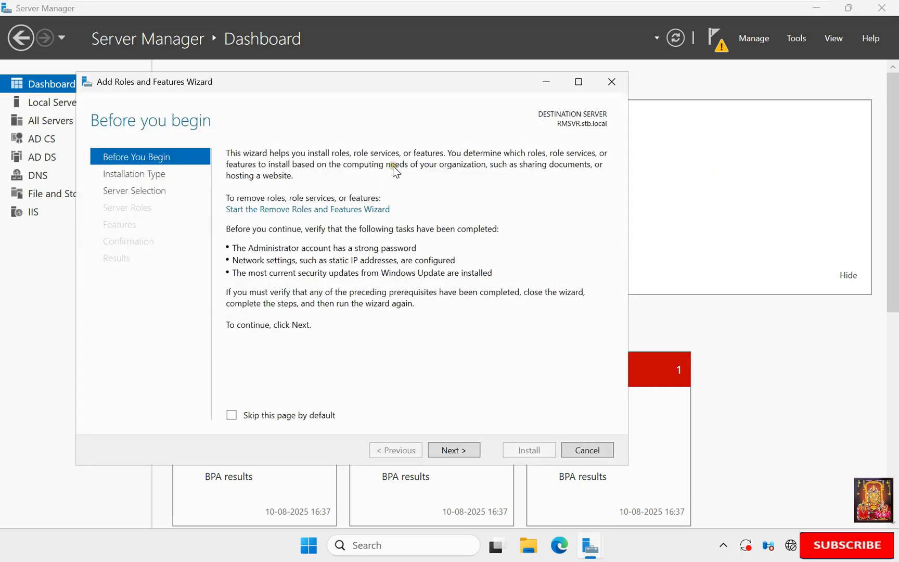
click(452, 451)
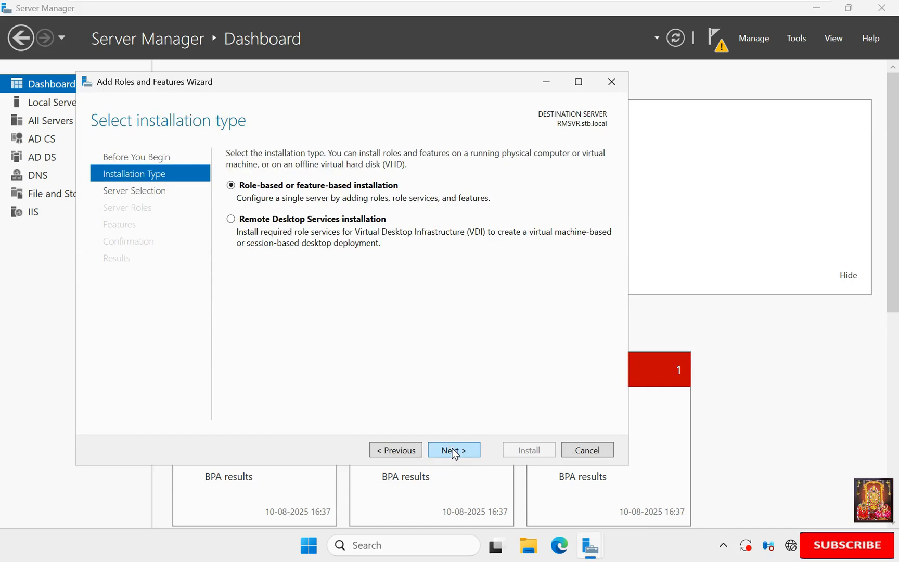
click(454, 452)
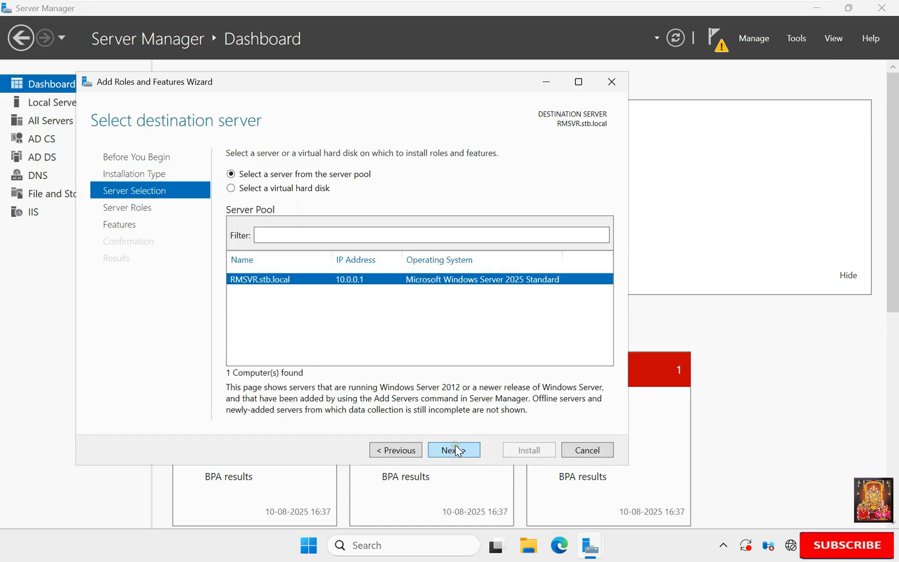
click(456, 450)
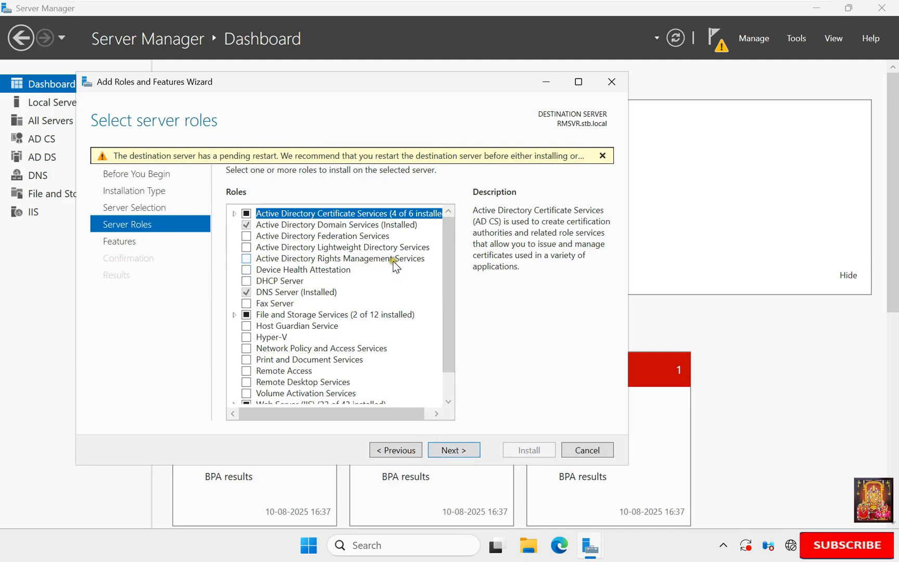
Step: Select the Active Directory Rights Management Services role with its required features and default role services
click(247, 260)
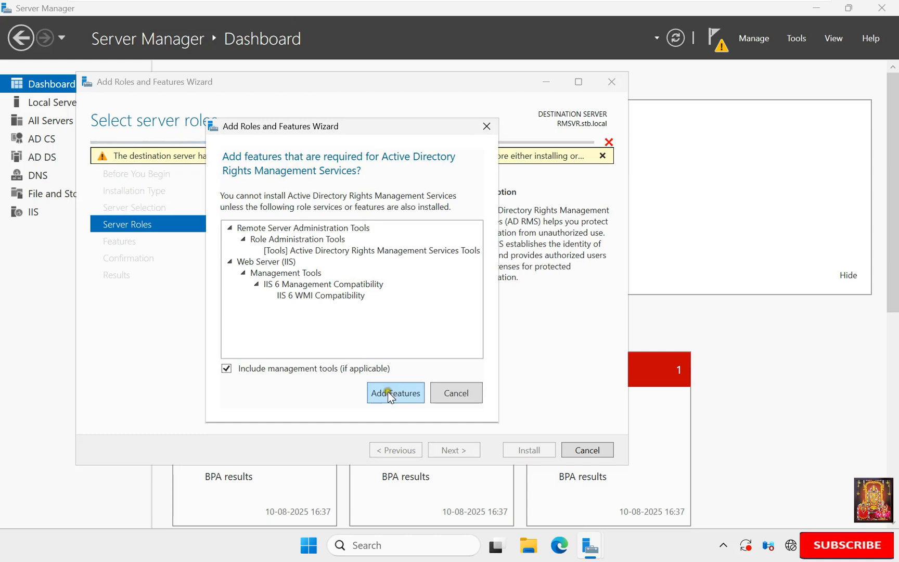
click(391, 394)
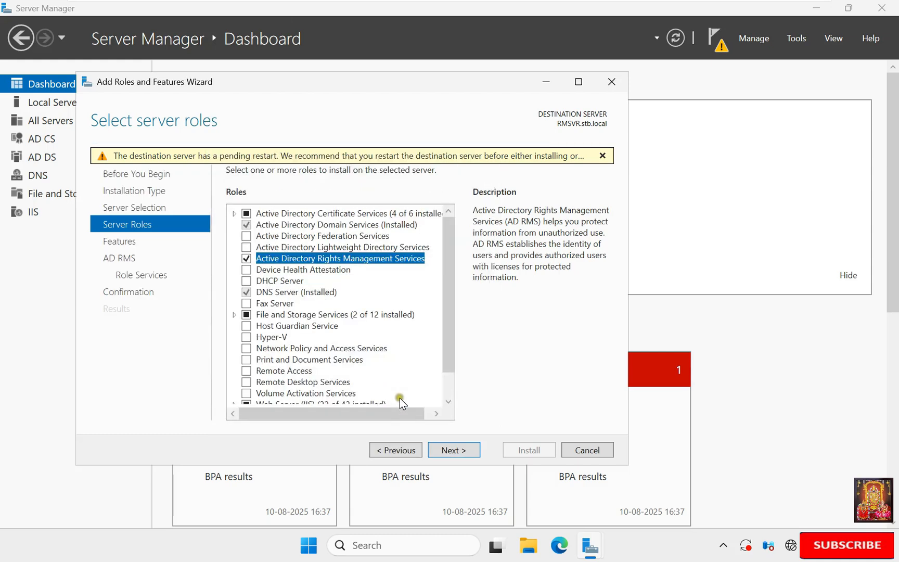
click(461, 448)
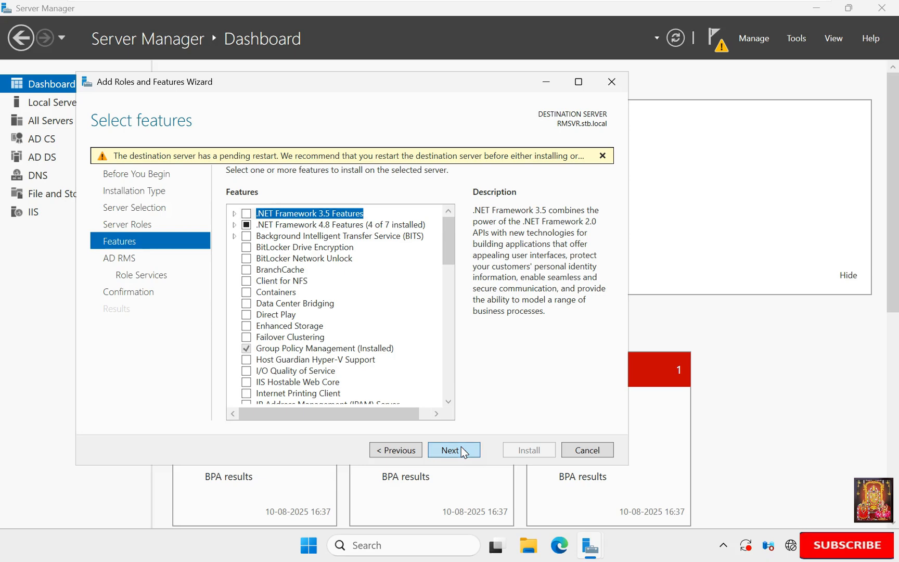
click(461, 449)
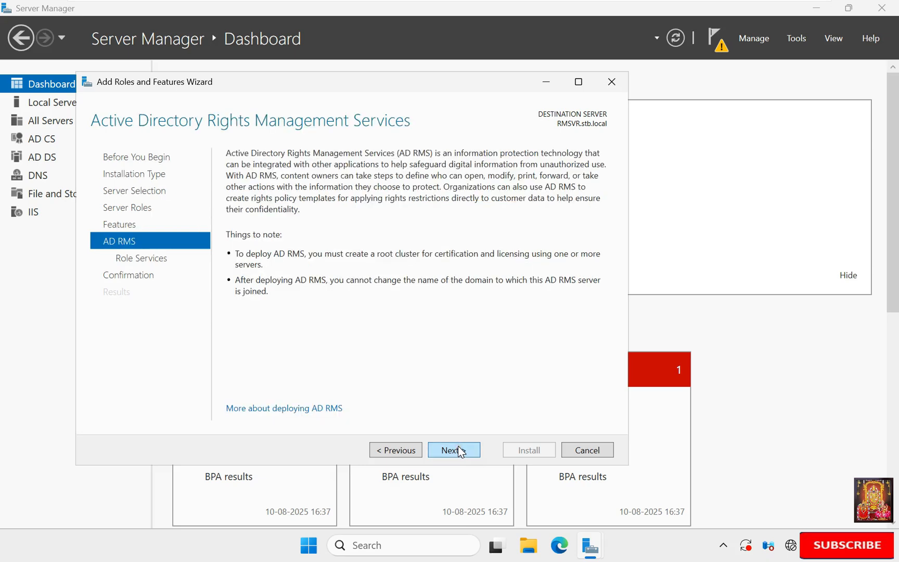
click(458, 448)
click(460, 450)
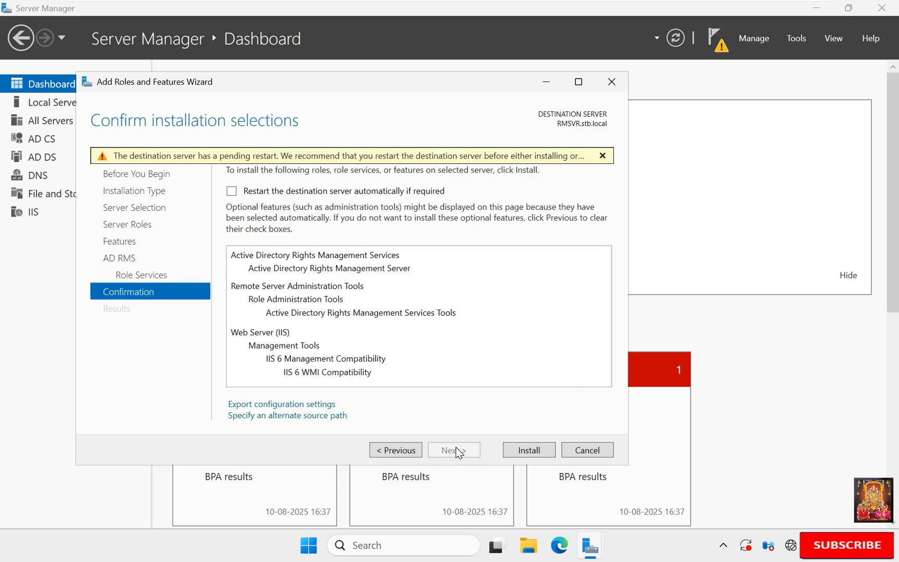
Step: Allow automatic restart if required and install AD RMS
click(232, 191)
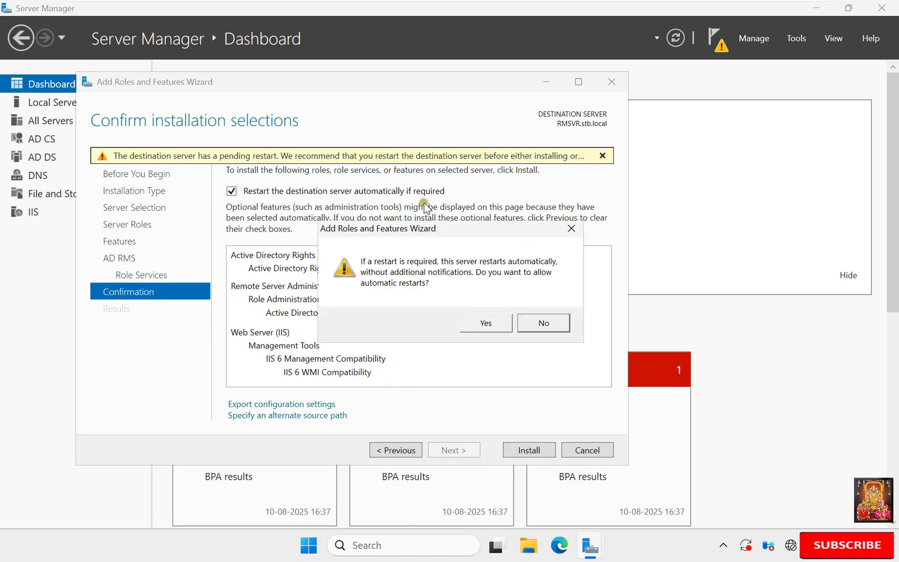
click(490, 327)
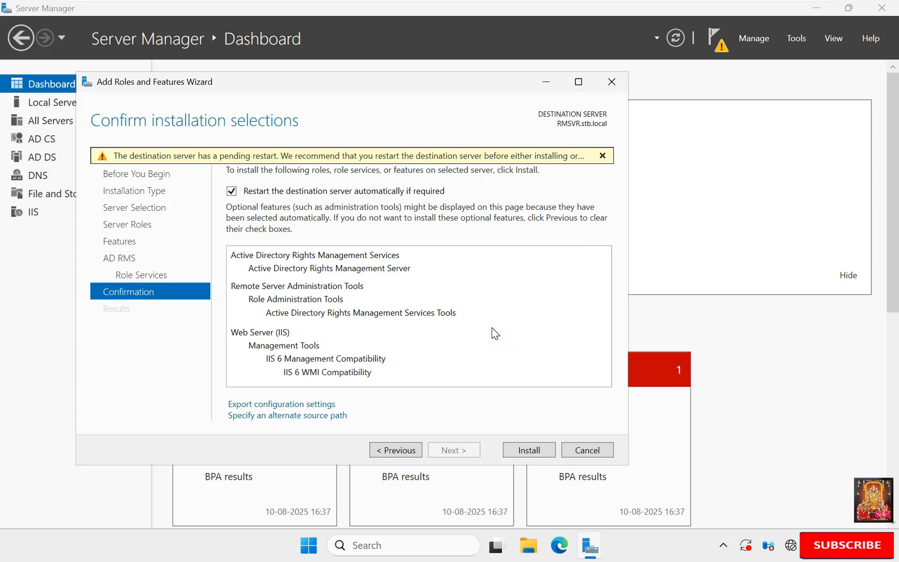
click(528, 450)
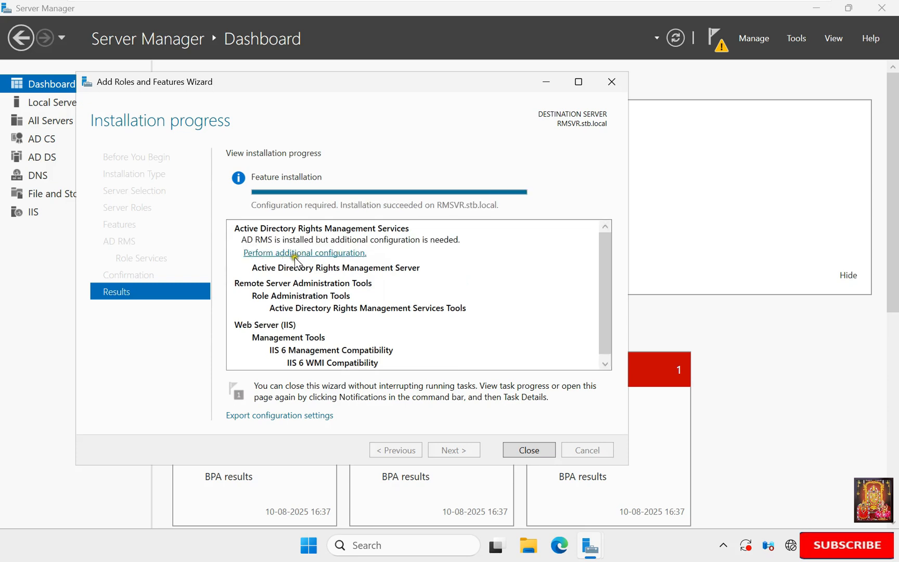
Step: Launch AD RMS configuration as a new root cluster using Windows Internal Database on this server
click(321, 258)
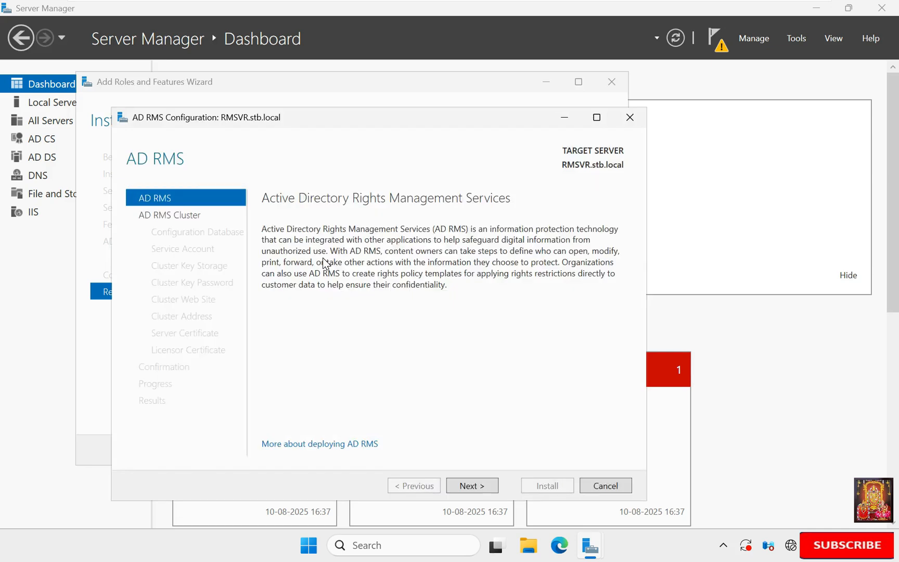
click(471, 486)
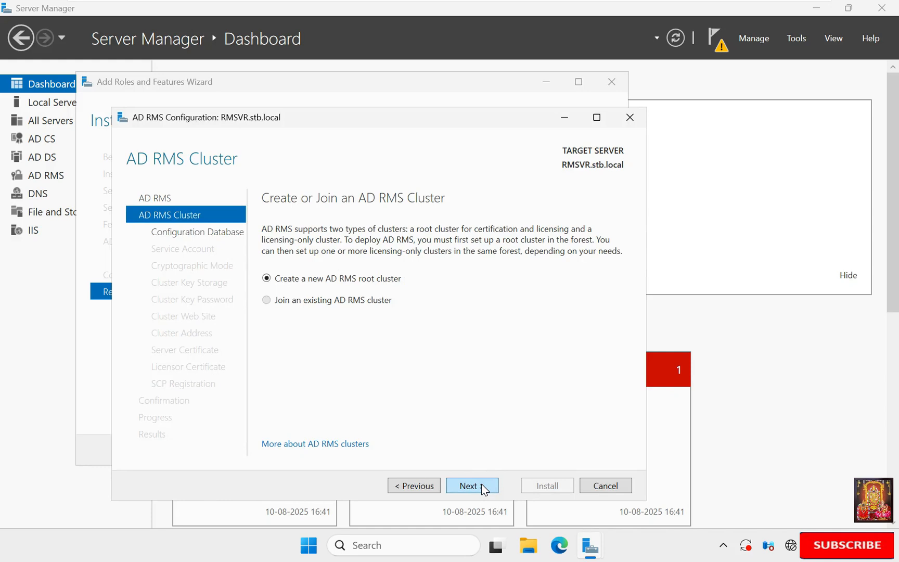
click(471, 485)
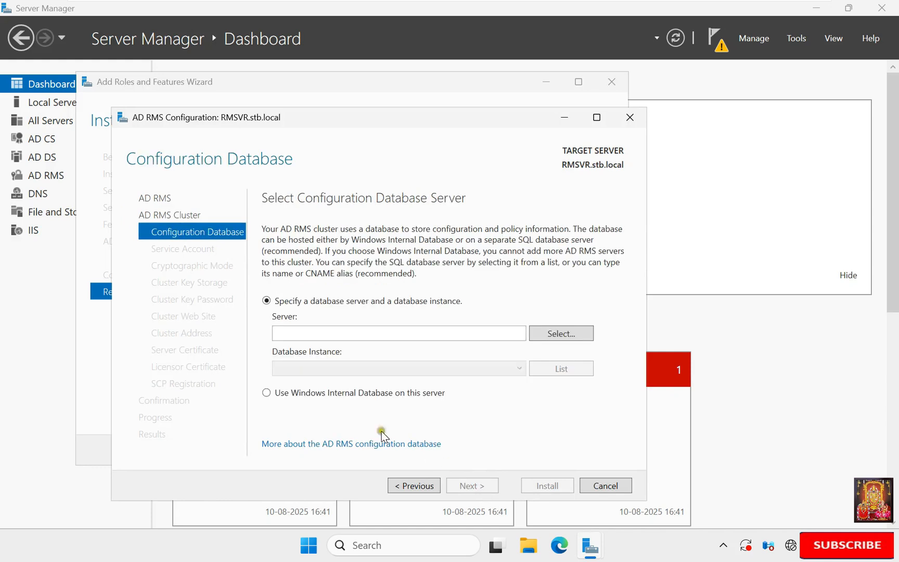
click(266, 393)
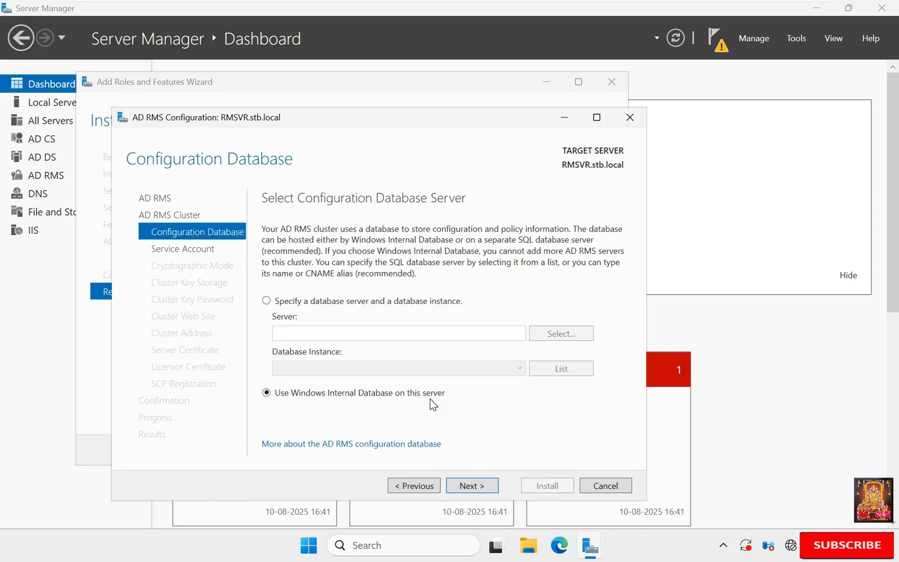
click(477, 485)
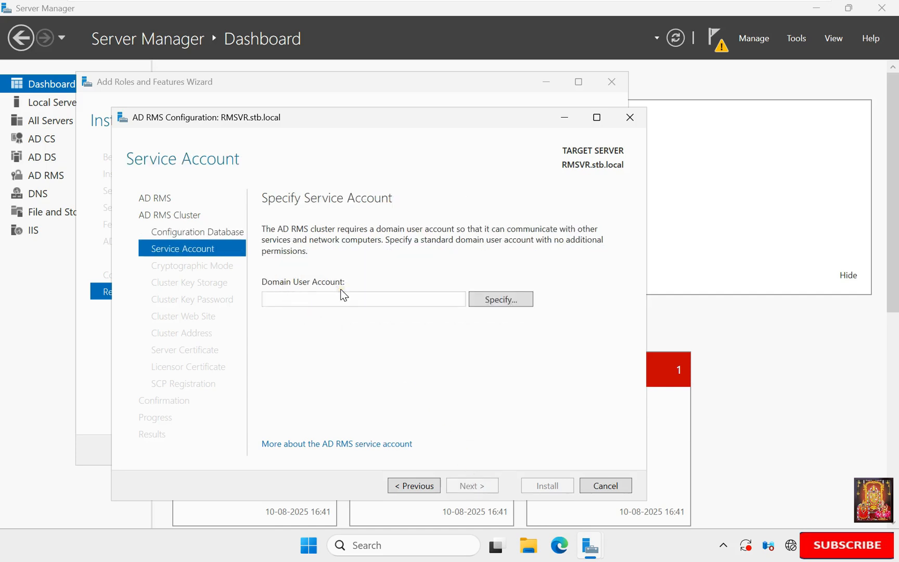
Step: Enter the domain RMS admin account name and password as the AD RMS service account
click(501, 302)
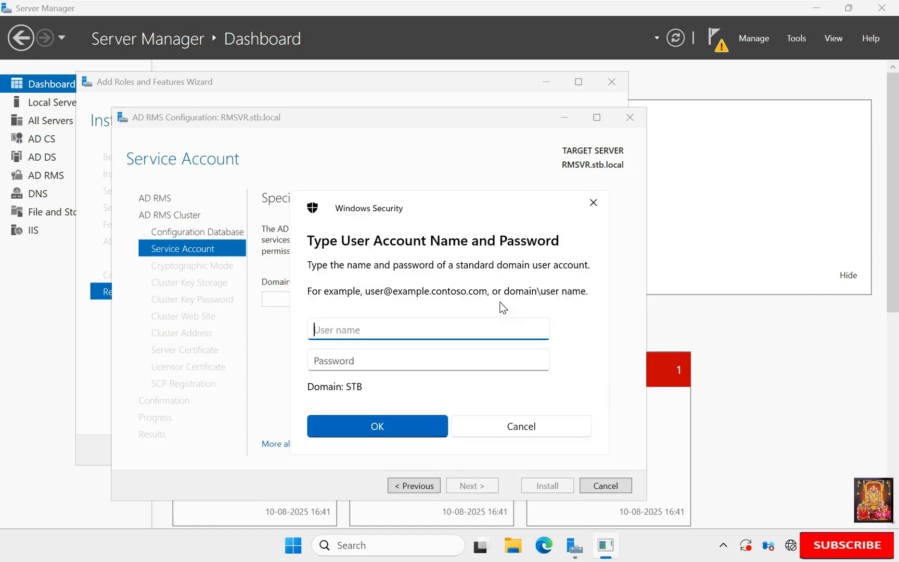
text(stb.local\rmsadmin)
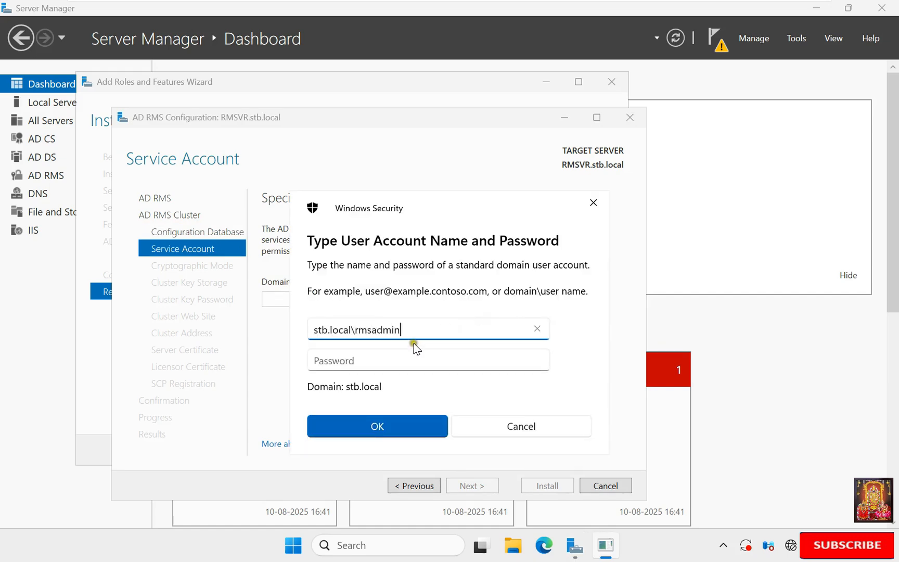
click(362, 354)
text(*******)
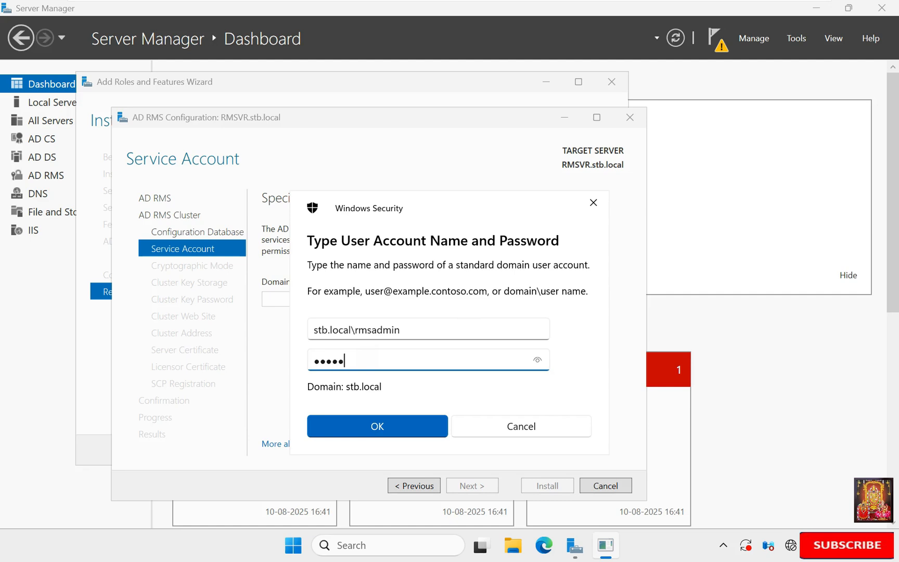
click(377, 422)
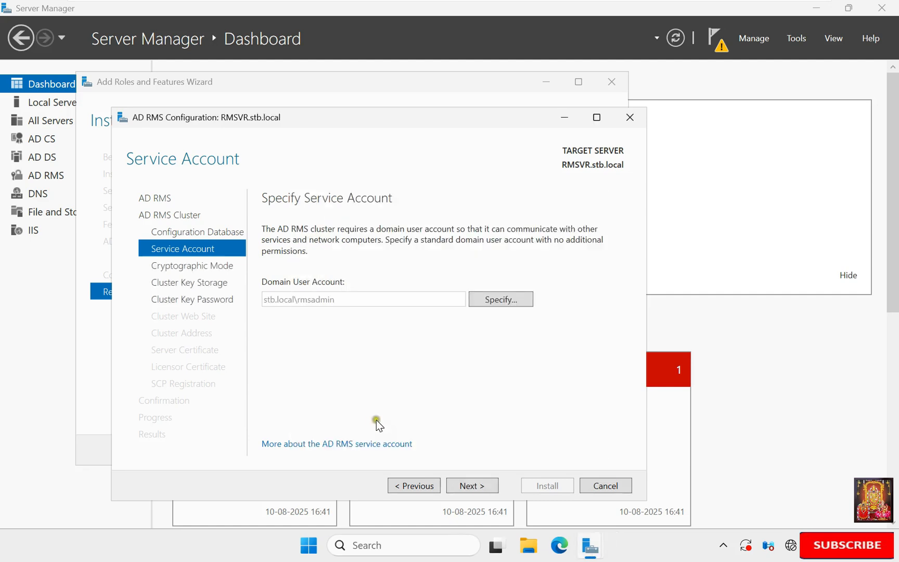
click(472, 485)
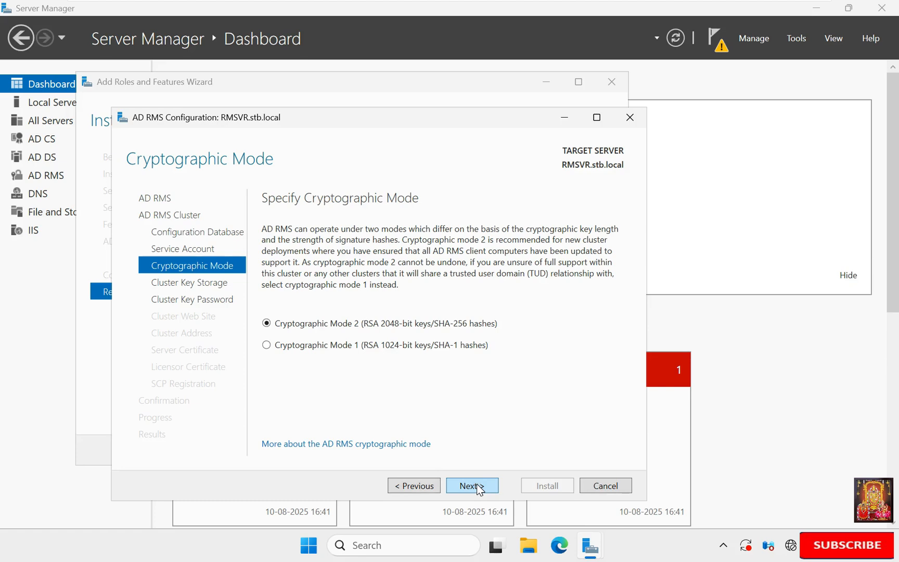
Step: Keep Cryptographic Mode 2 and centralized key storage, set the cluster key password, and pick Default Web Site
click(480, 490)
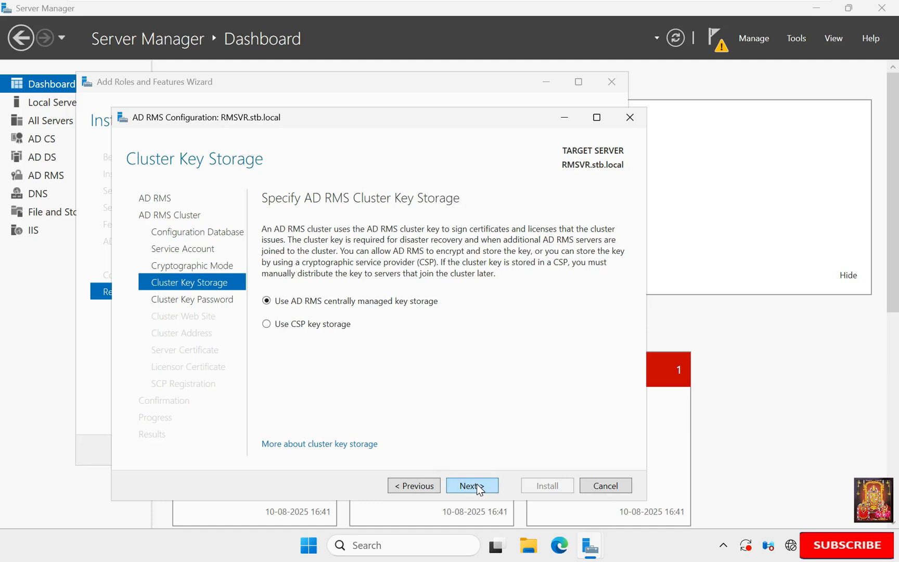
click(479, 490)
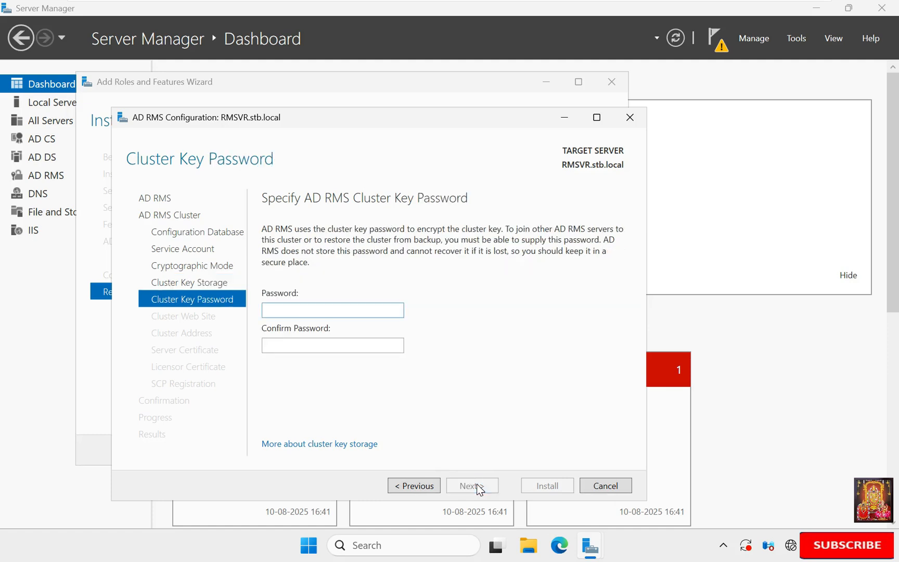
text(Pa$$w0r)
click(293, 344)
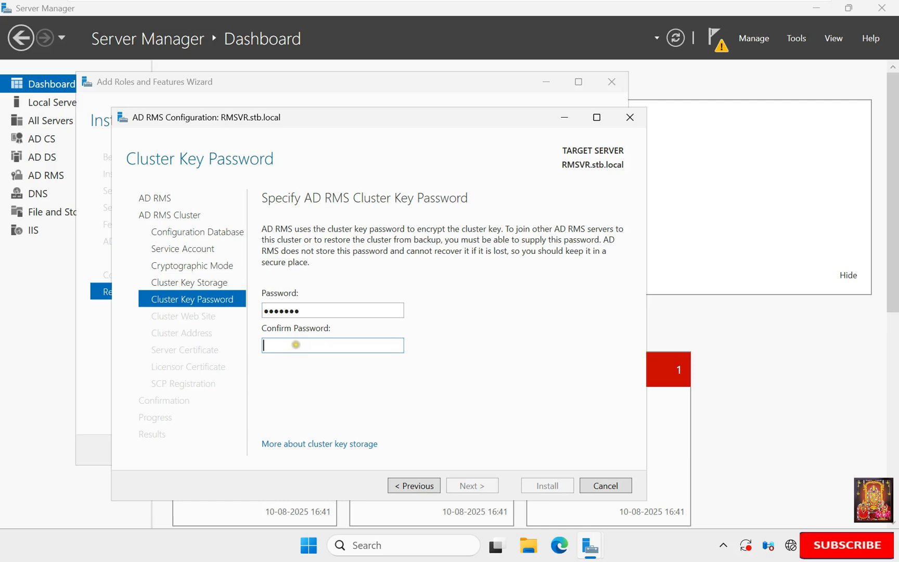
text(Pa$$w0r)
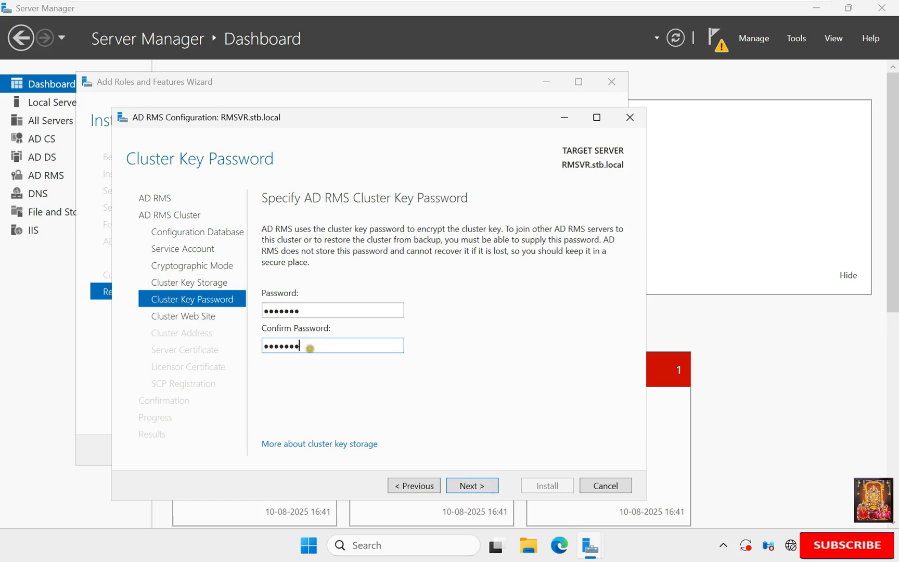
click(477, 487)
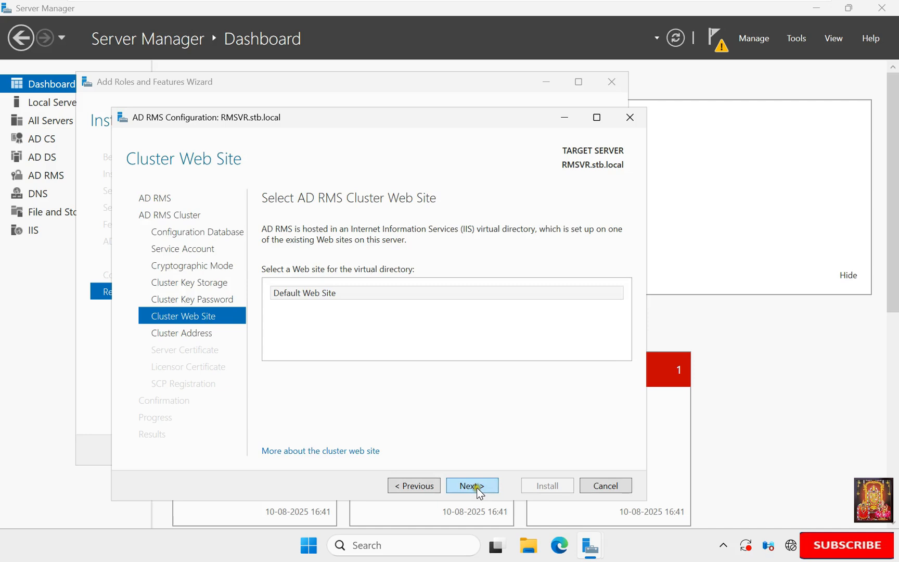
click(315, 293)
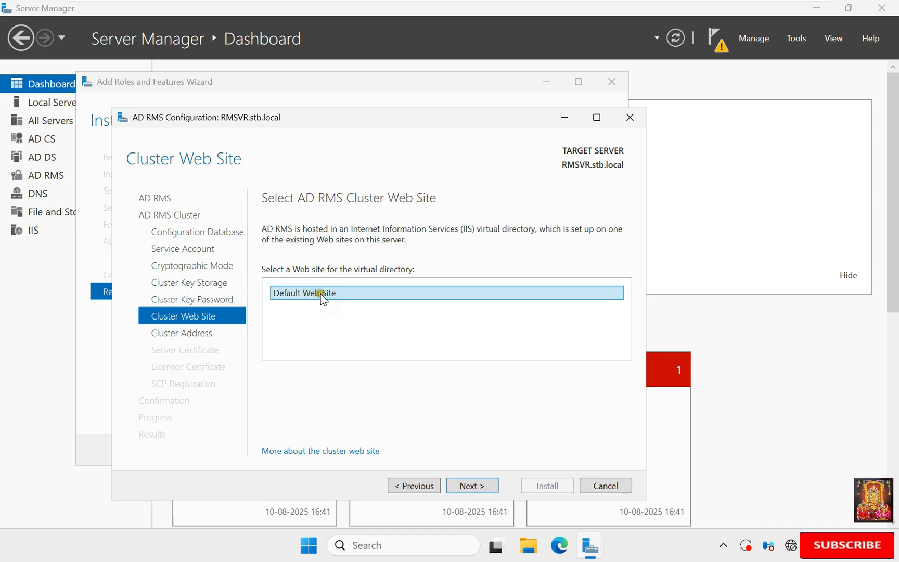
click(477, 486)
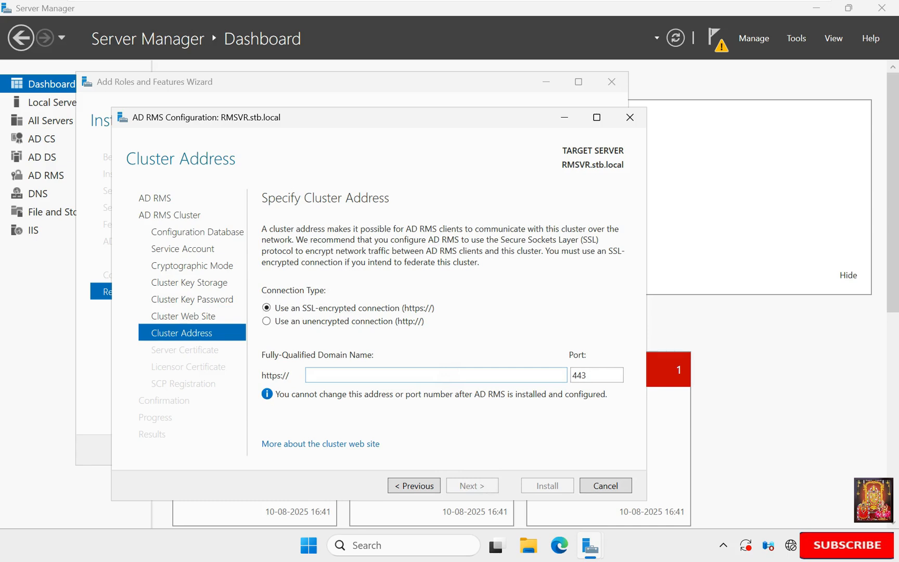
Step: Use cluster address rmsvr.stb.local with the RMS SERVER CA certificate and licensor name RMSVR
click(455, 369)
text(rms)
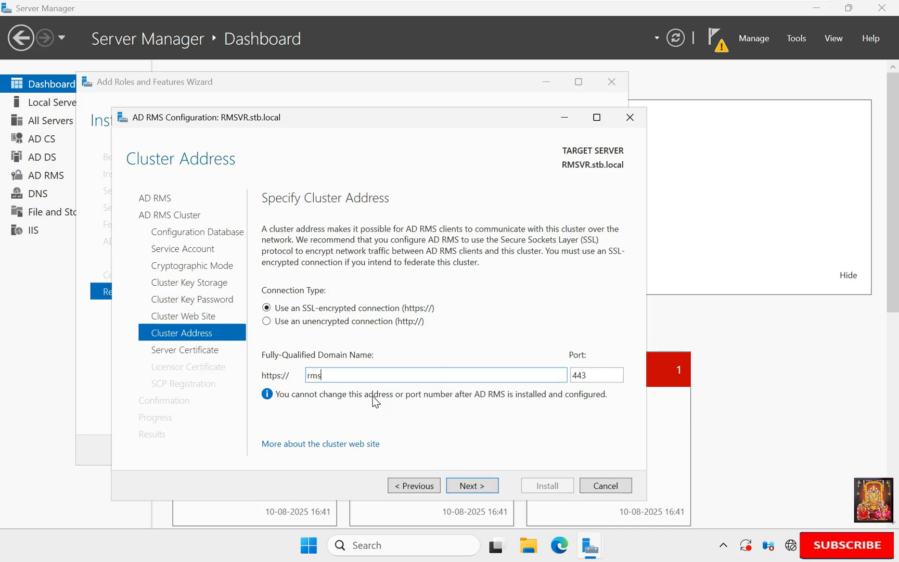
text(vr.stb.local)
click(471, 486)
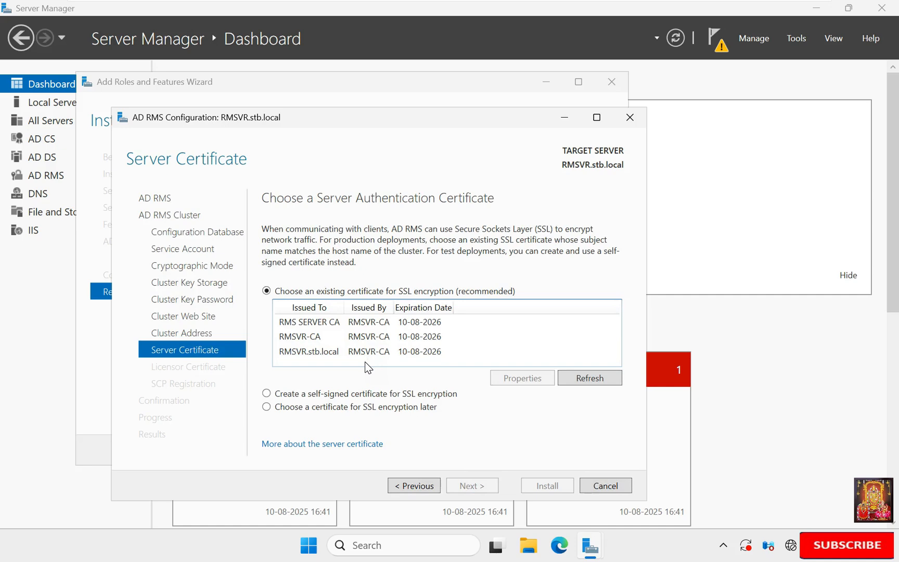
click(313, 322)
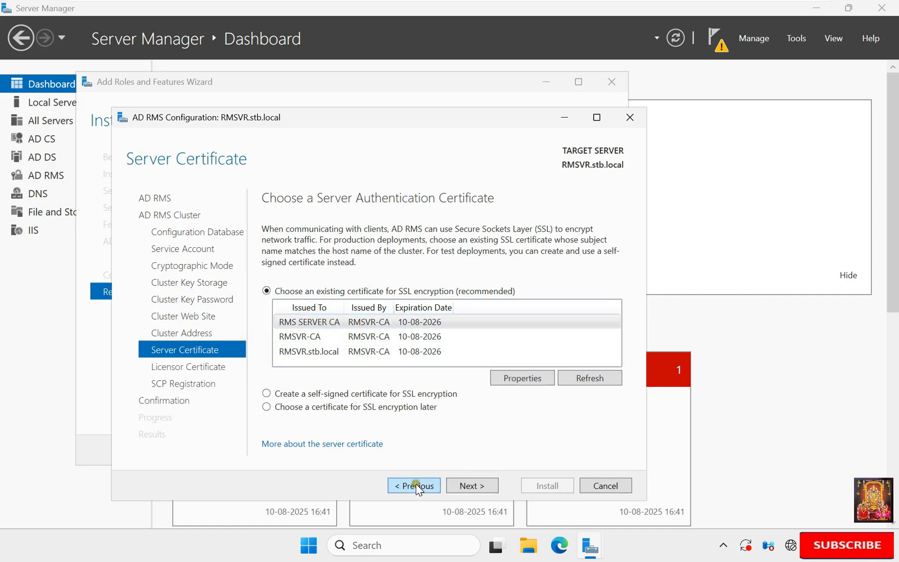
click(475, 487)
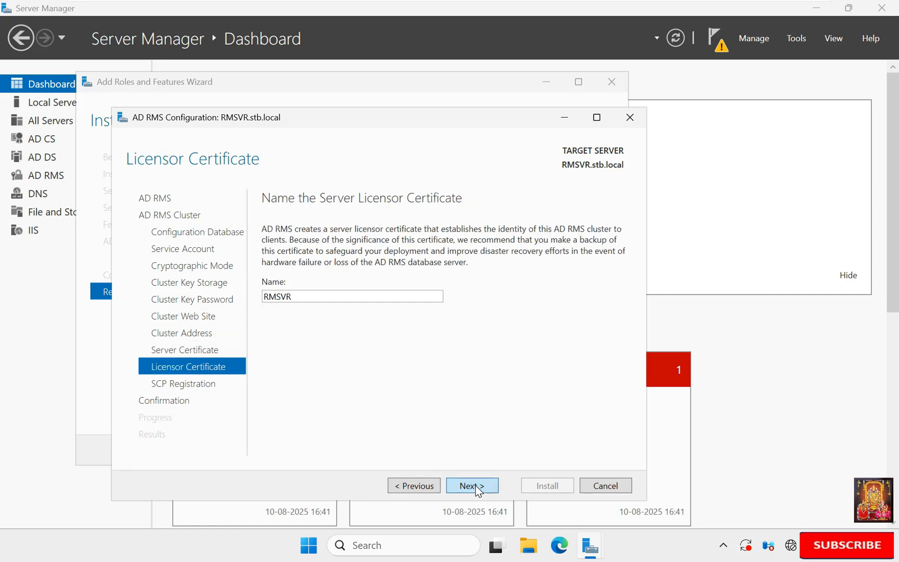
click(476, 486)
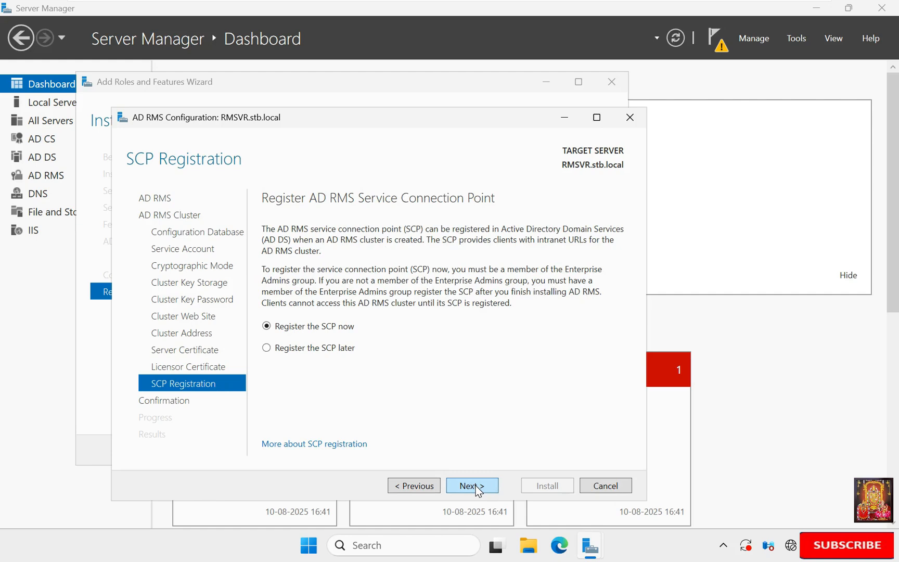
click(476, 485)
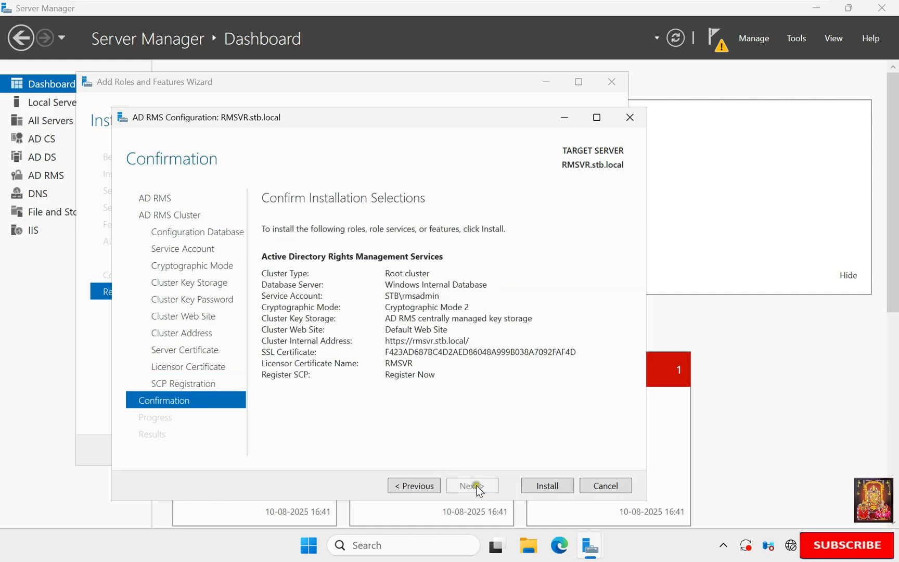
Step: Install the AD RMS configuration, then close its results page and the roles wizard
click(530, 484)
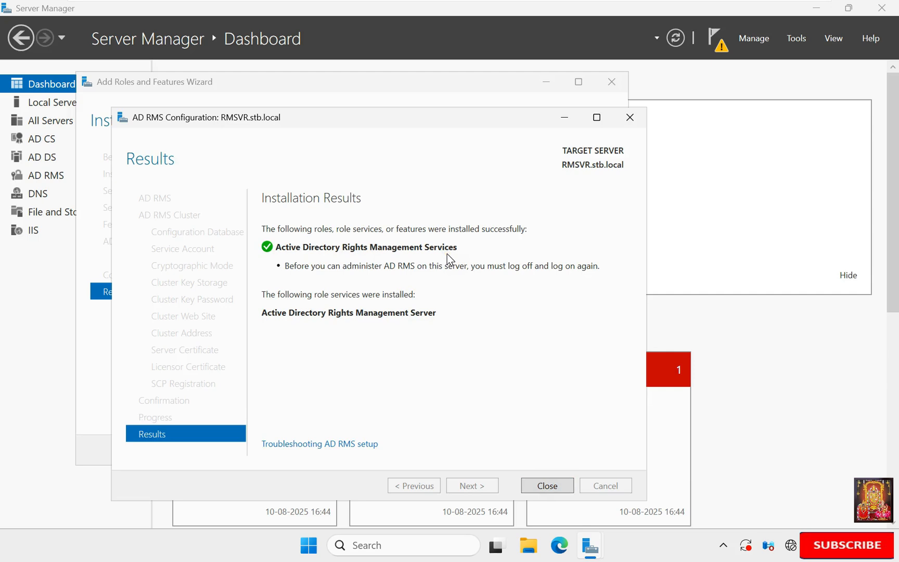
click(546, 486)
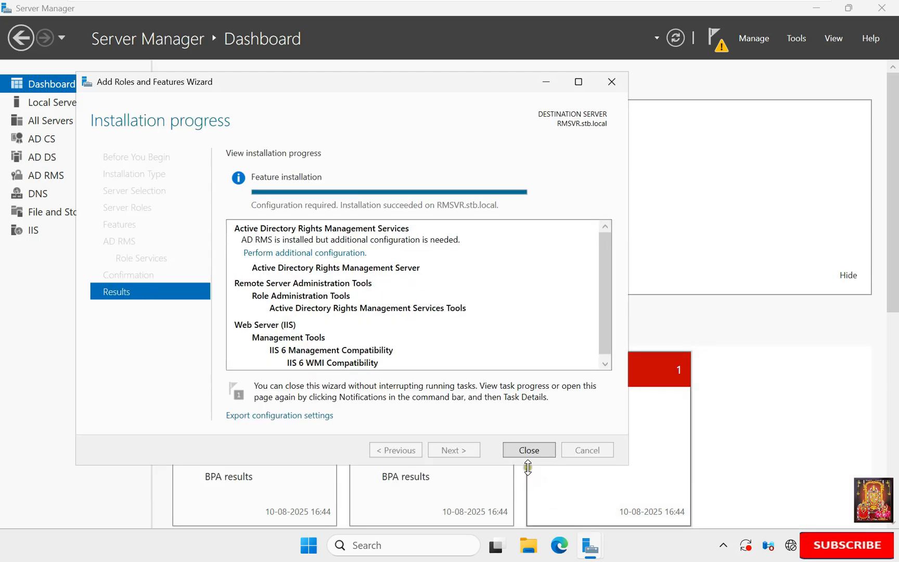
click(521, 450)
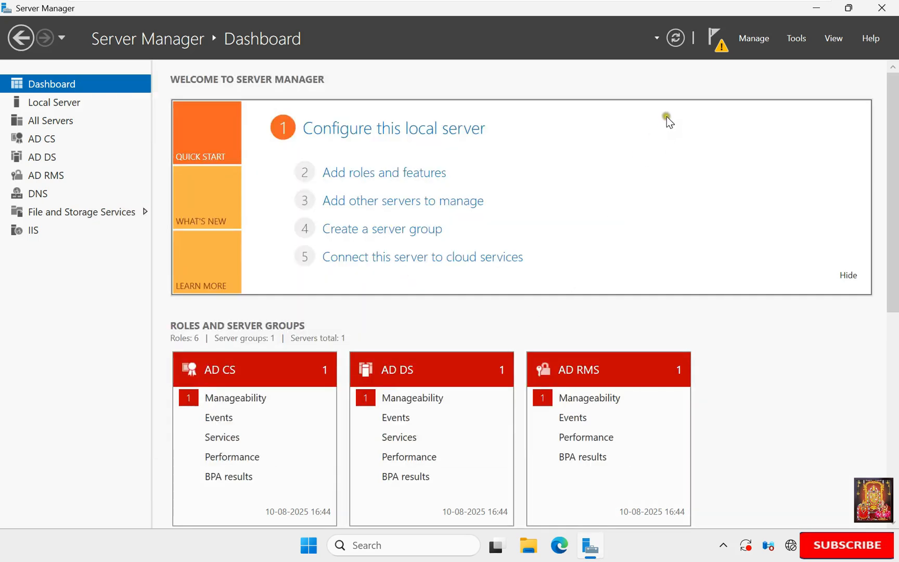
click(795, 39)
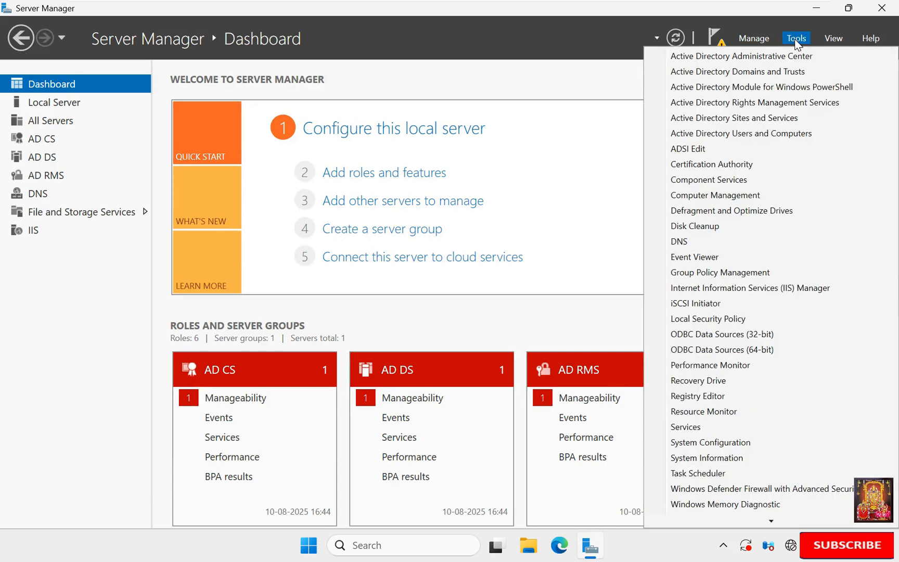
click(796, 104)
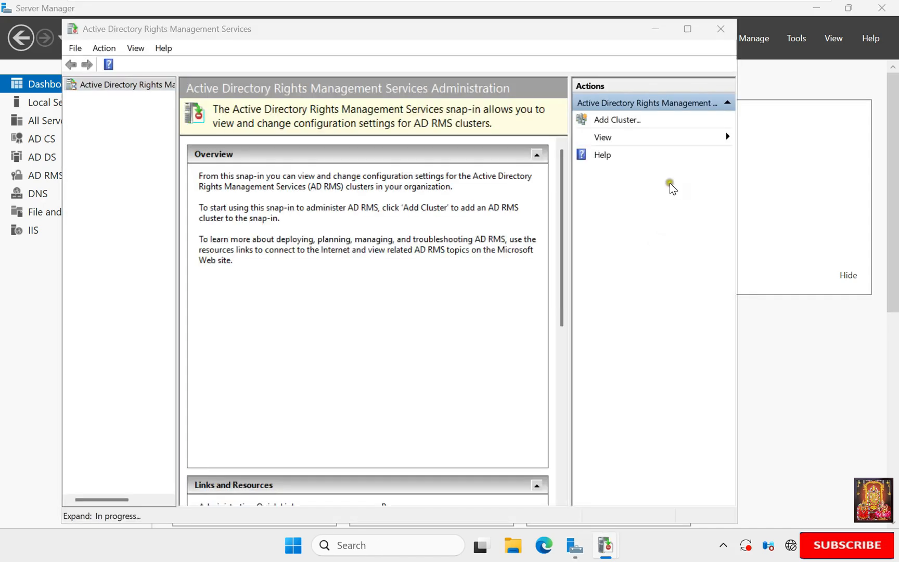
click(687, 31)
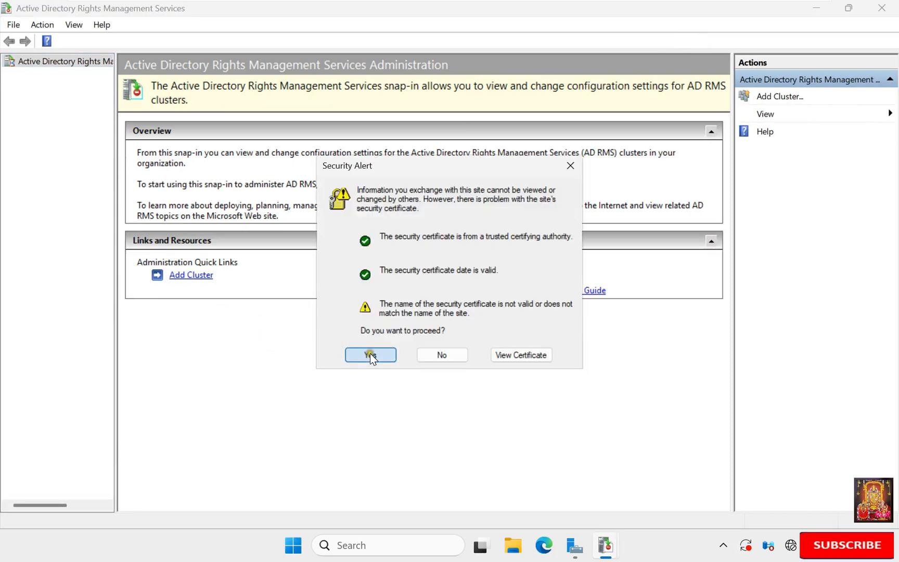
click(370, 353)
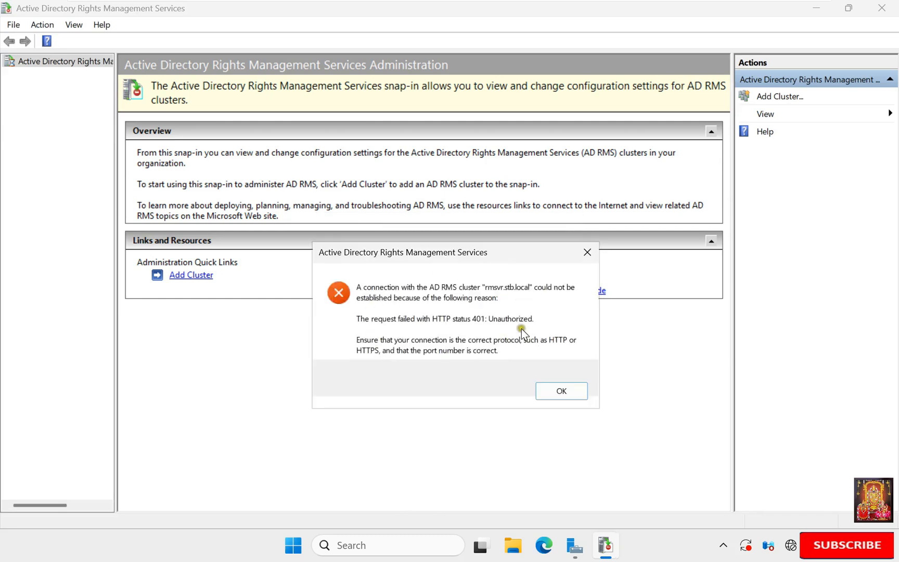
click(562, 392)
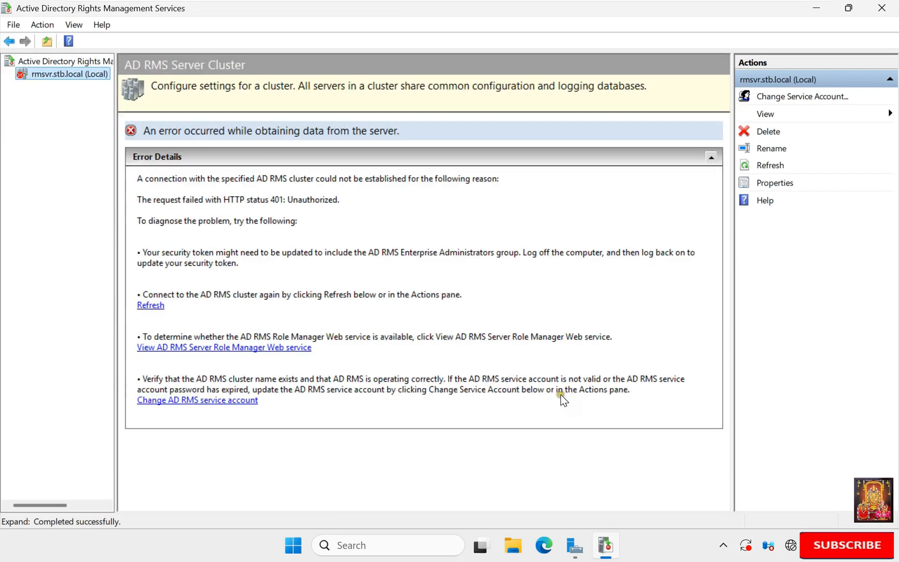
click(68, 76)
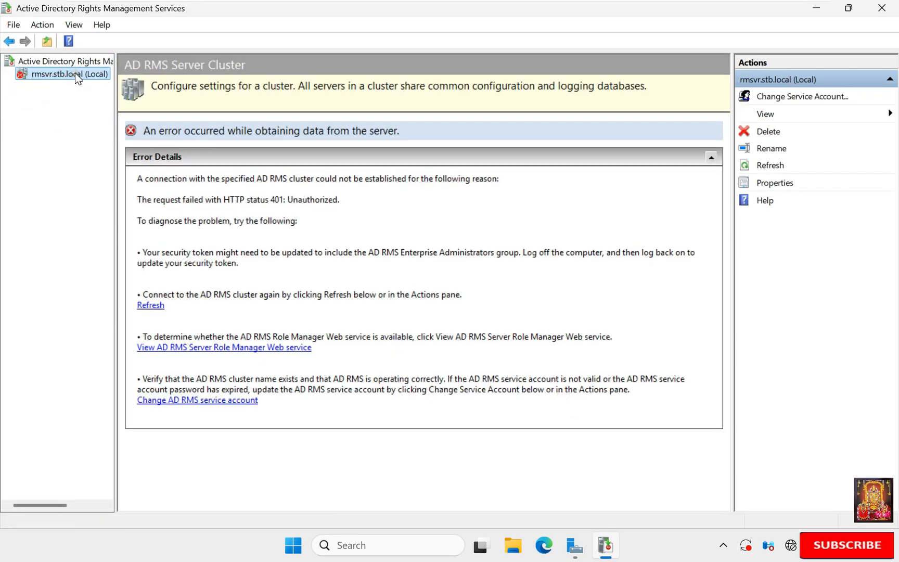
Step: Close the AD RMS console and Server Manager, restart the server, and sign back in as administrator
click(884, 9)
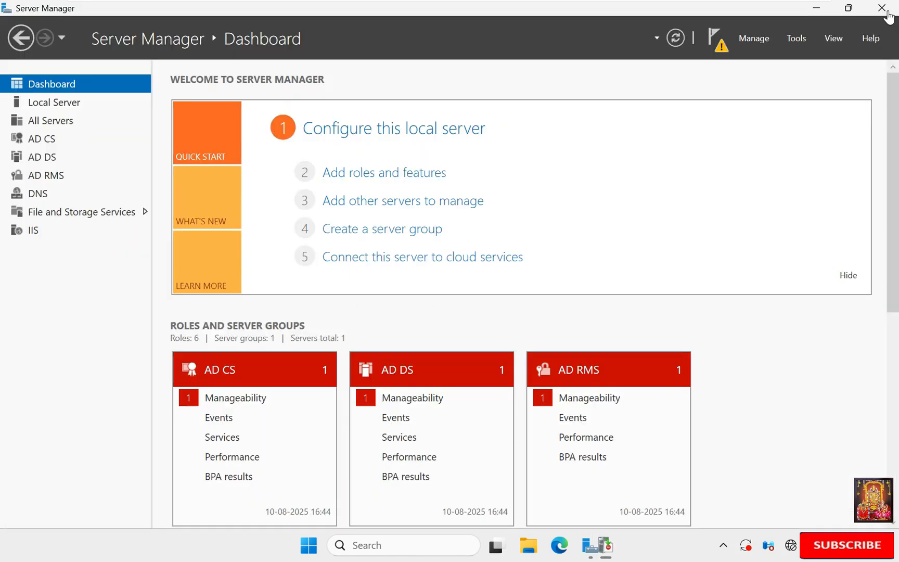
click(884, 13)
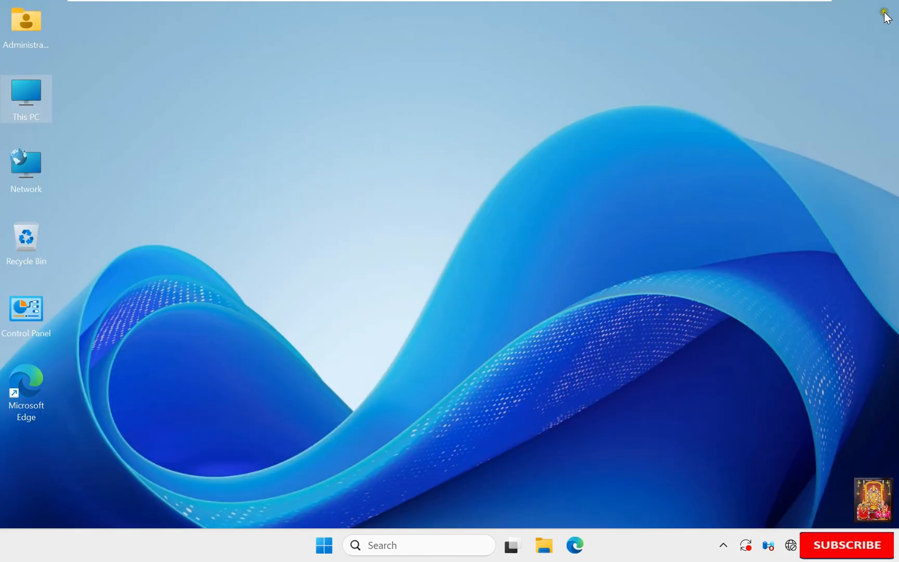
right_click(323, 547)
mouse_move(345, 484)
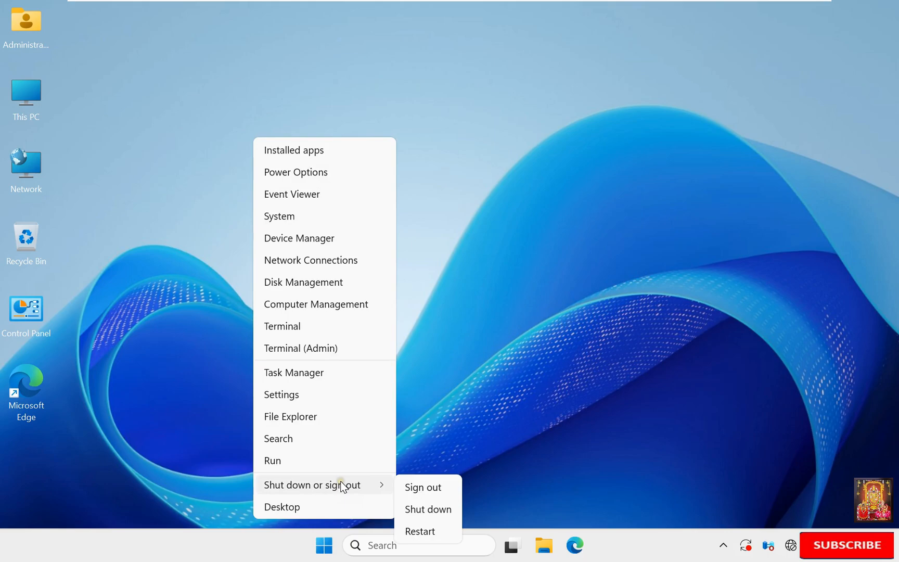
click(426, 531)
click(414, 503)
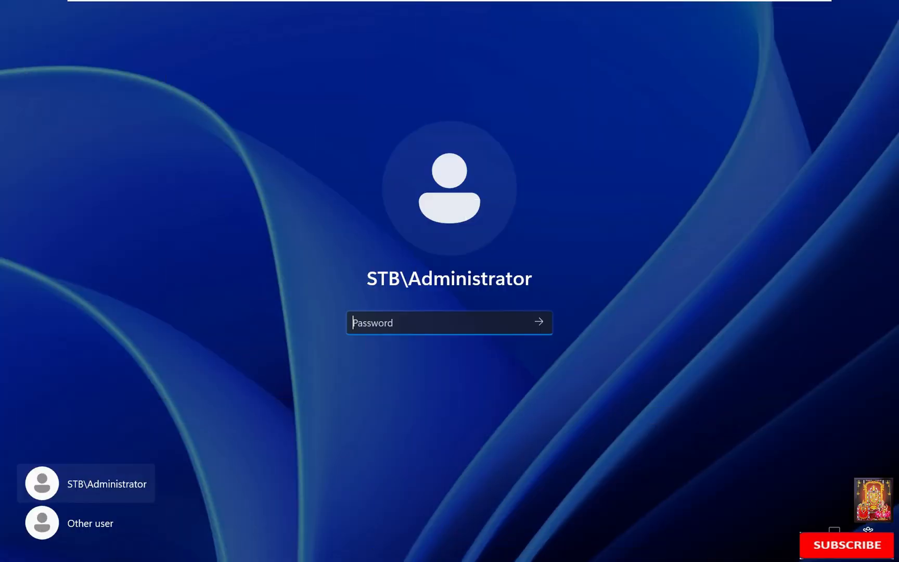
text(•••••••)
key(Return)
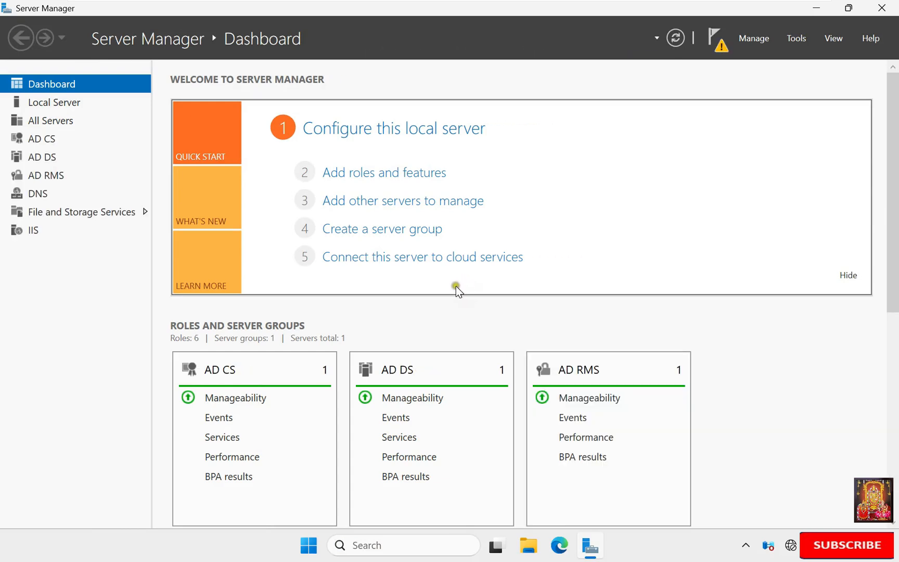
Step: Open the AD RMS console maximized, accept the security alert, and expand the rmsvr.stb.local cluster
click(792, 40)
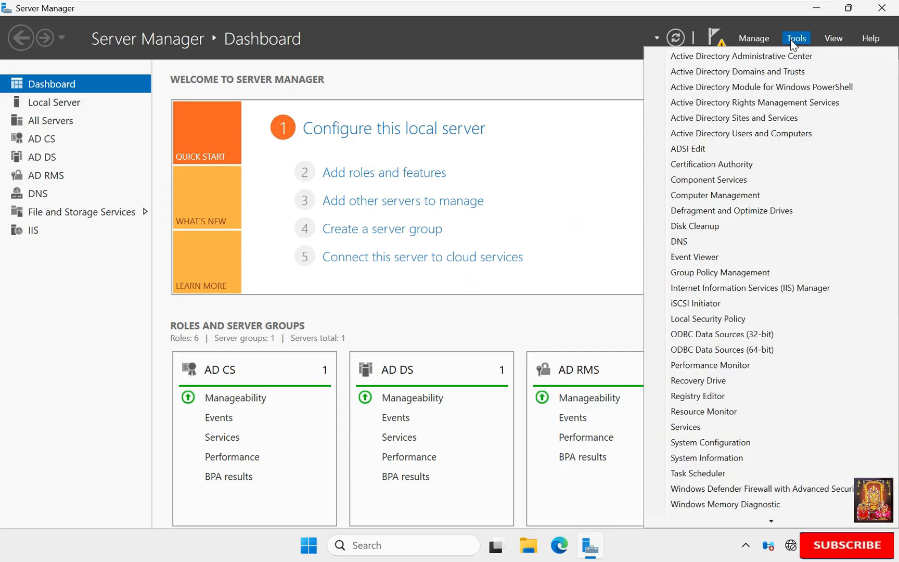
click(765, 103)
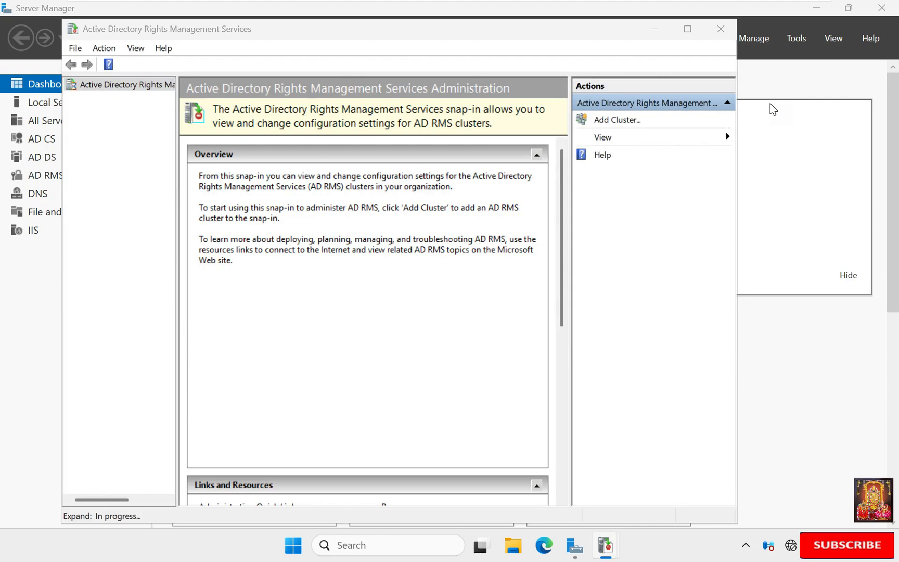
click(688, 29)
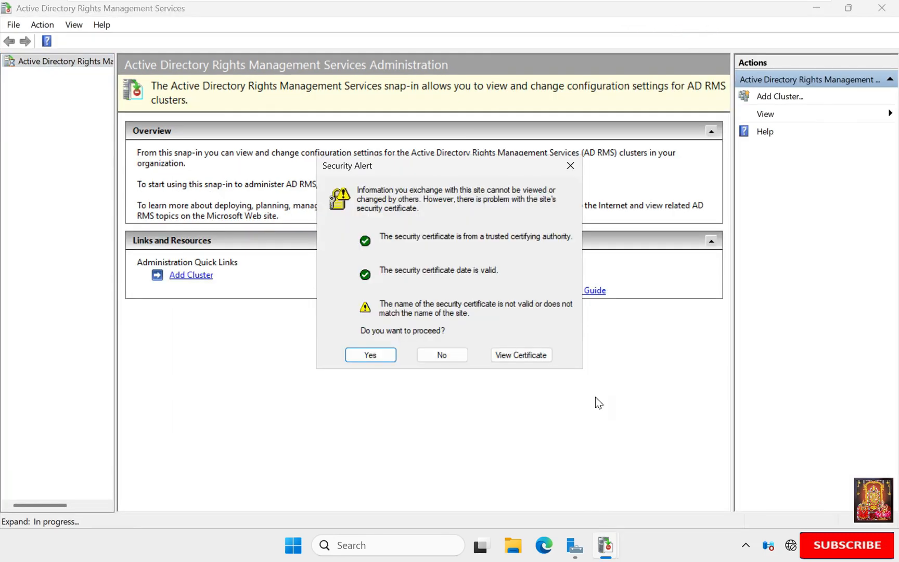
click(370, 355)
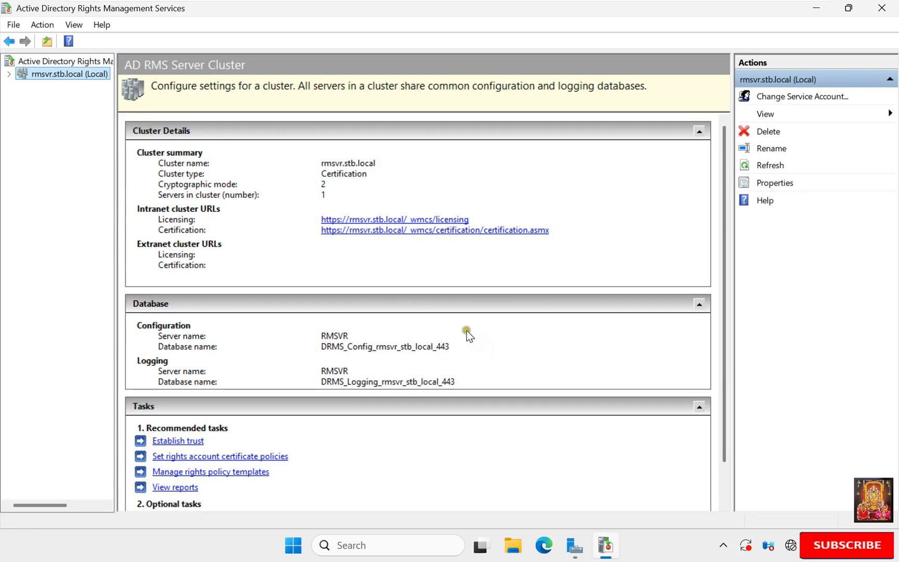
click(9, 74)
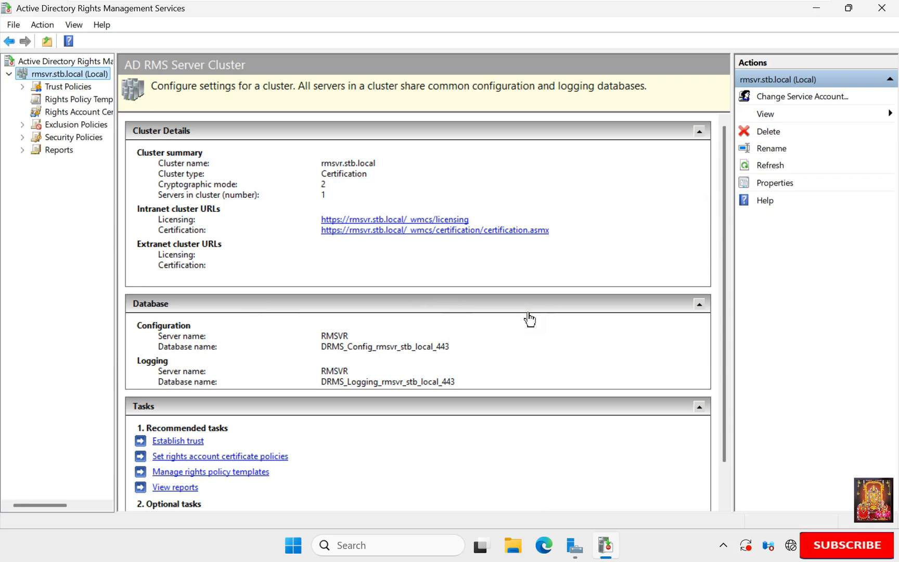
Step: Switch to the Windows 11 VM and sign in as Other user with a stb.local domain account and its password
mouse_move(508, 6)
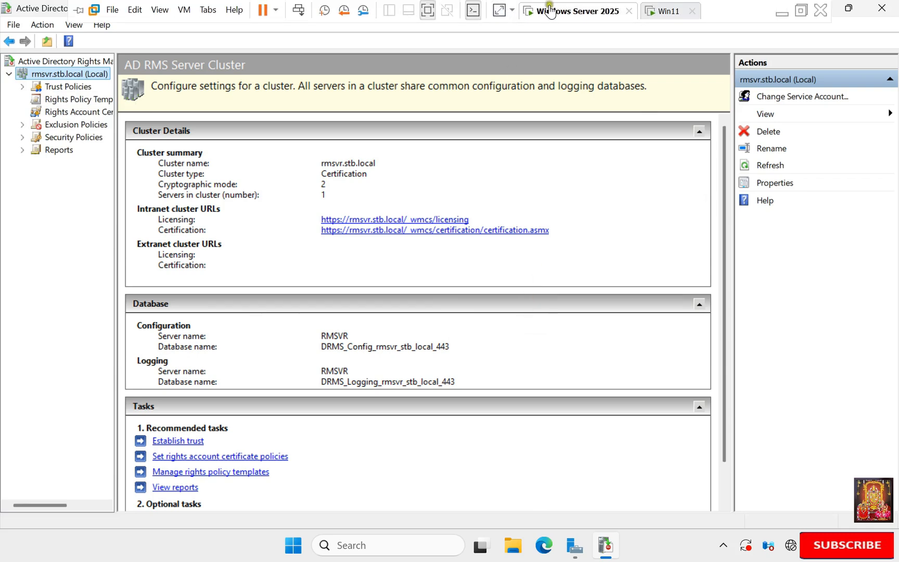
click(660, 10)
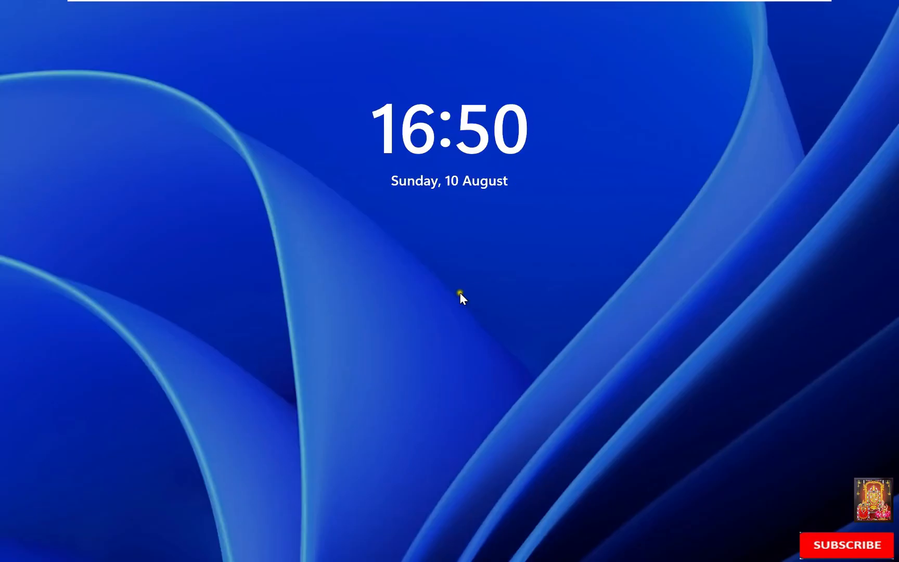
click(448, 306)
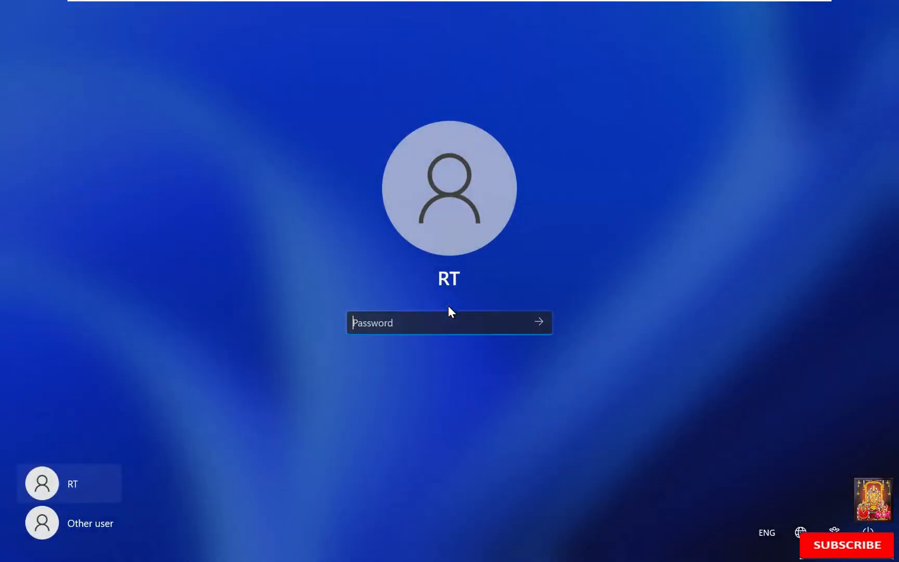
click(99, 519)
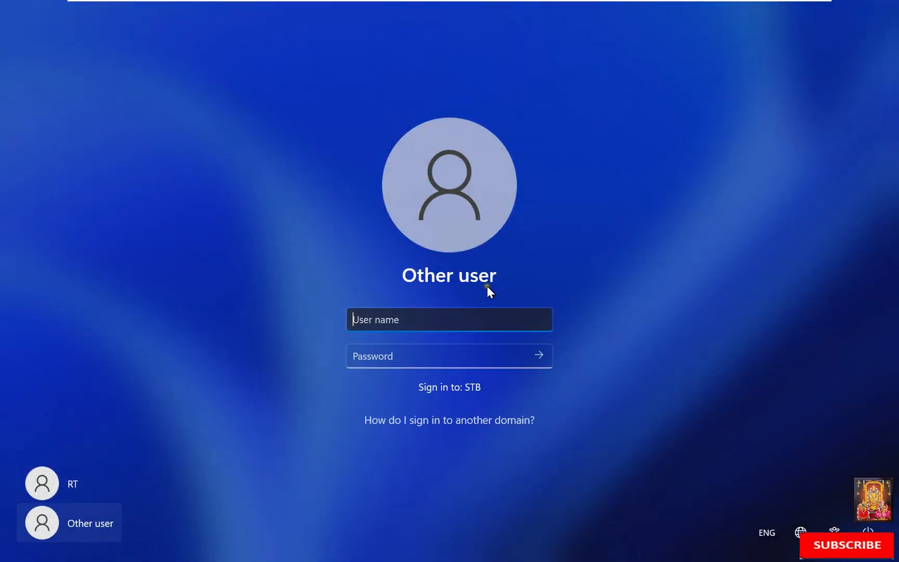
text(stb.local\)
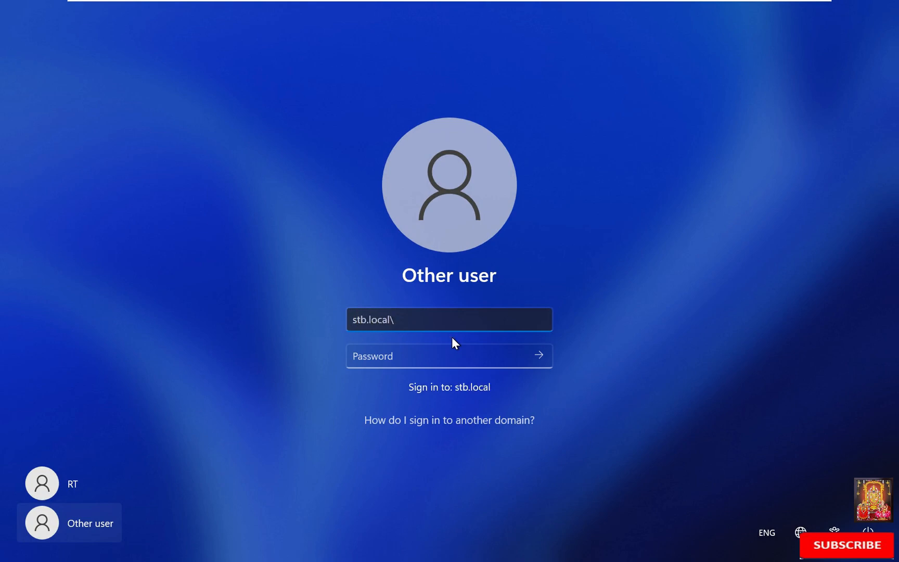
text(bob)
key(Tab)
text(****)
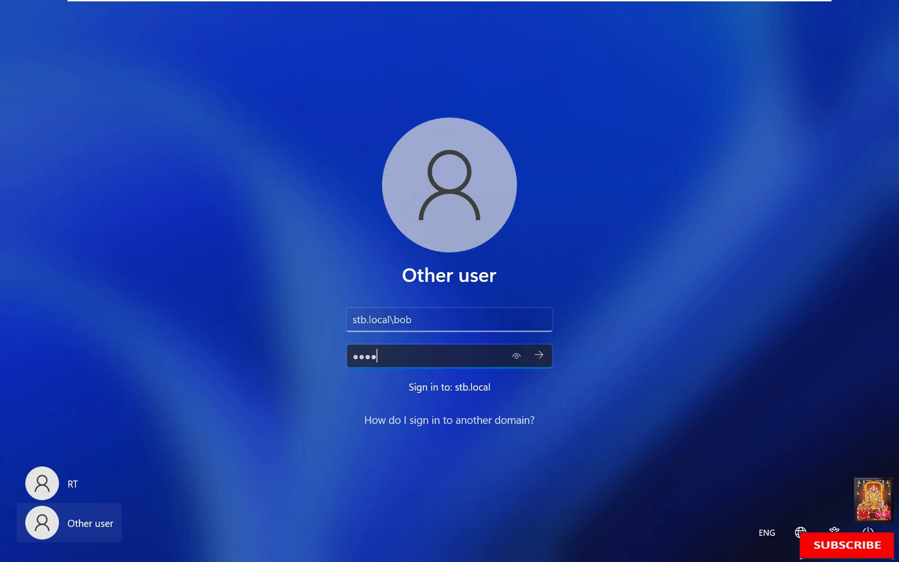
text(***)
key(Return)
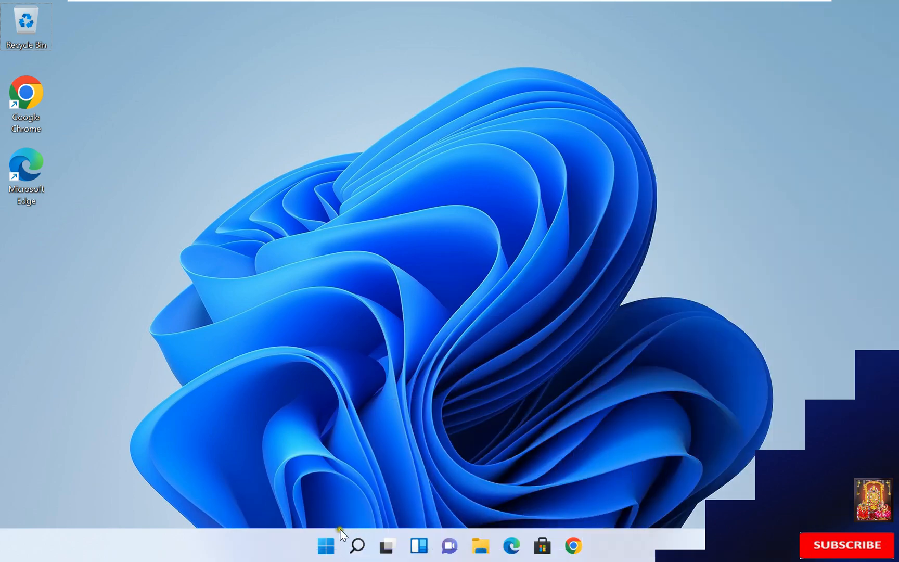
Step: Start Microsoft Word with the winword command from the Run box
right_click(325, 539)
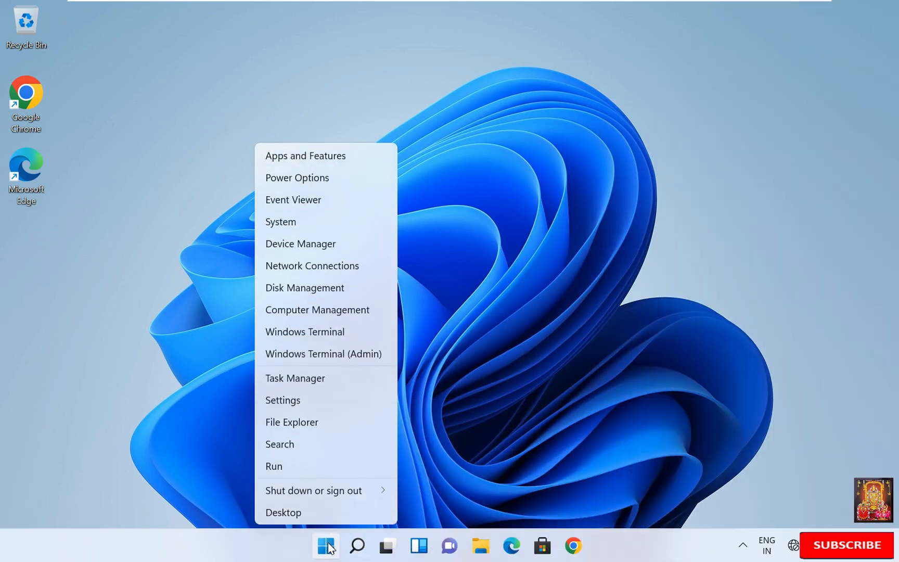
click(280, 466)
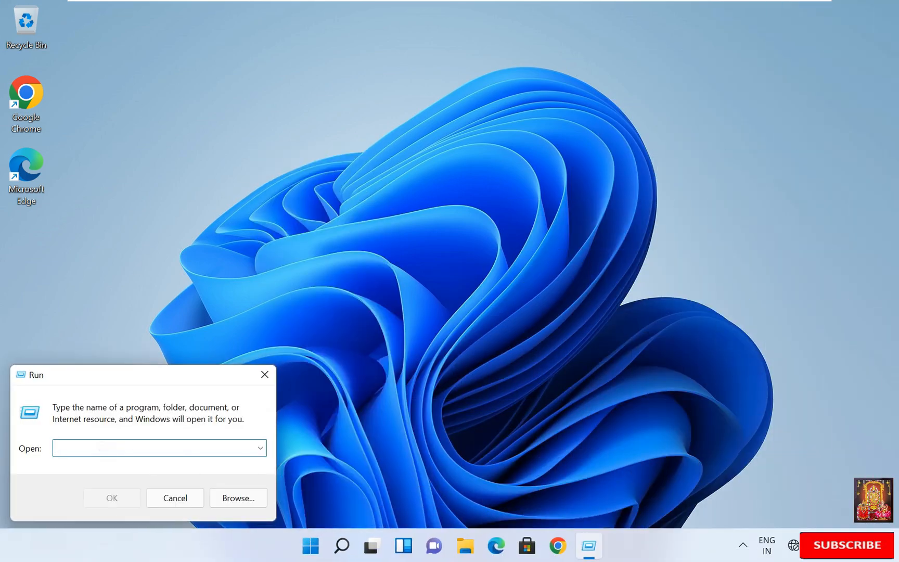
text(winword)
click(111, 499)
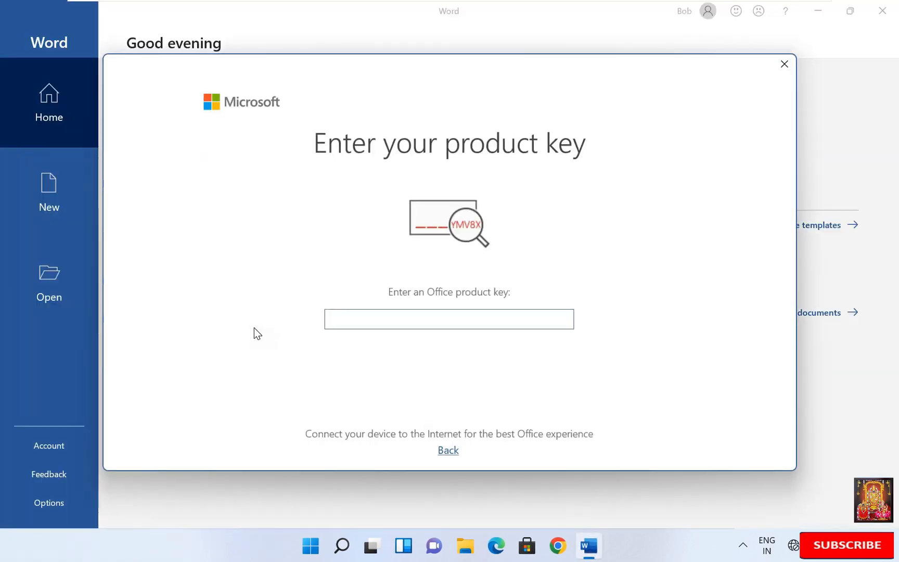
Step: Dismiss the product key prompt and type 'This is RMS Server Testing Document !!' in a blank document
click(320, 360)
click(784, 64)
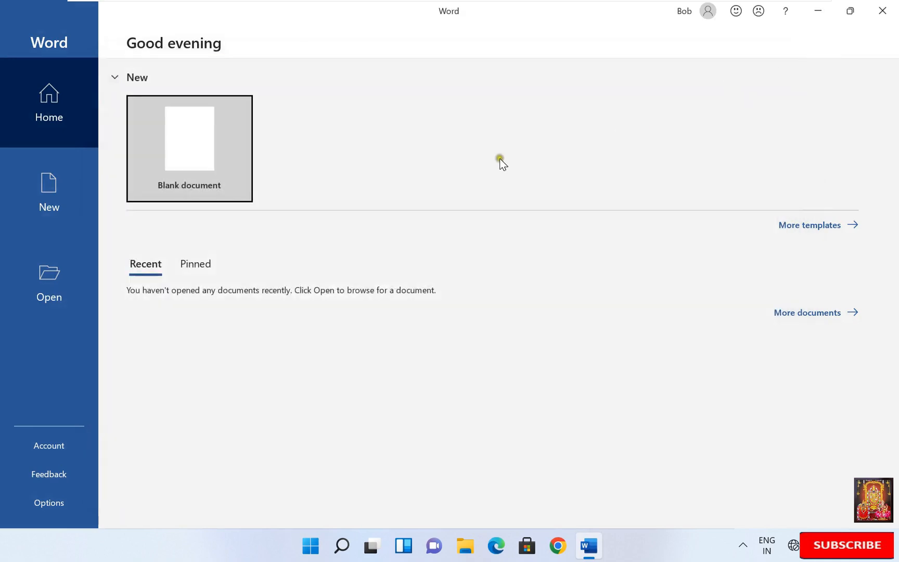
click(197, 149)
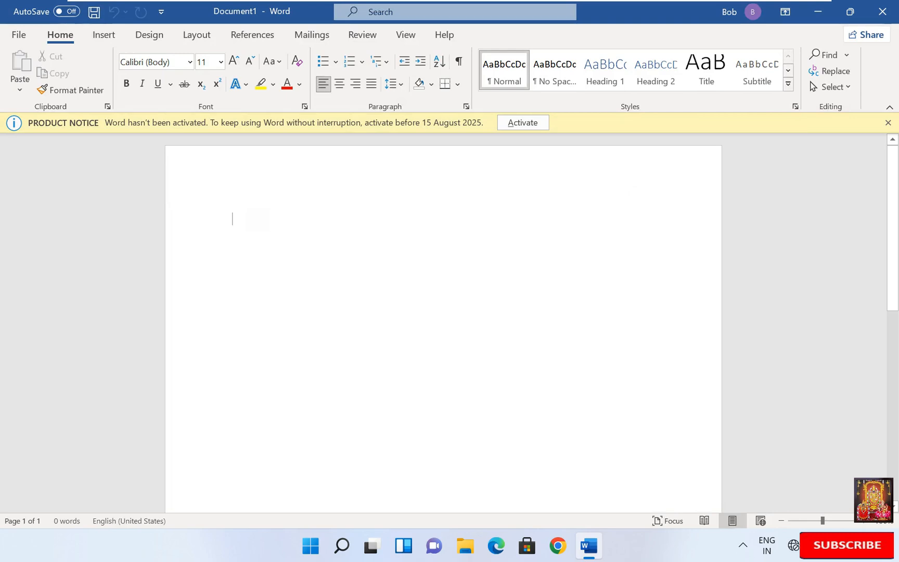
text(This is RMS Ser)
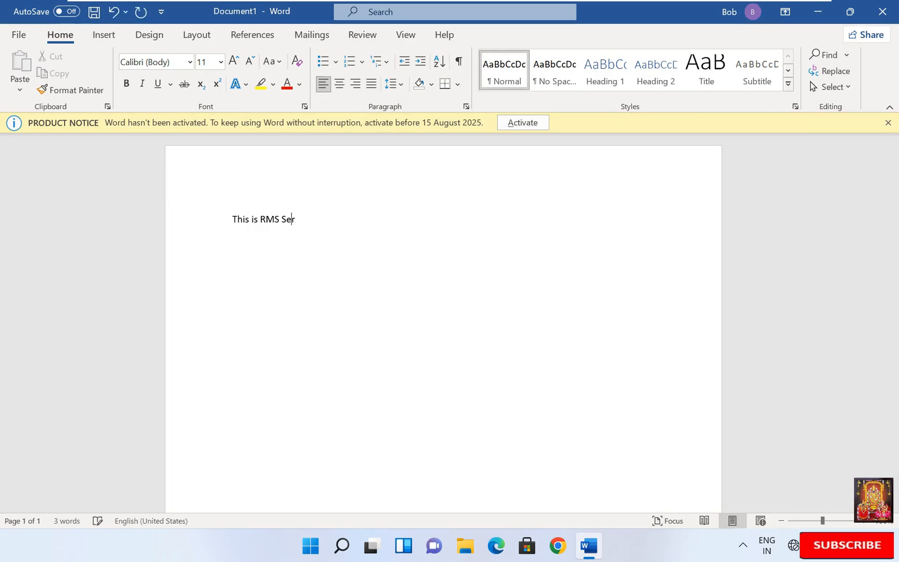
text(ver Testing Document !!)
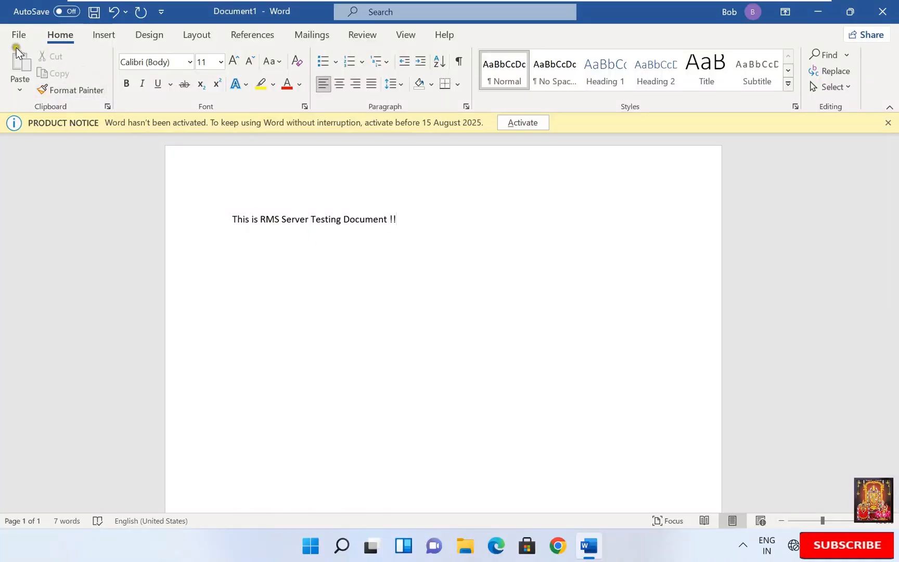
Step: Connect to the Rights Management Servers through Protect Document > Restrict Access, signing in with the domain account
click(18, 34)
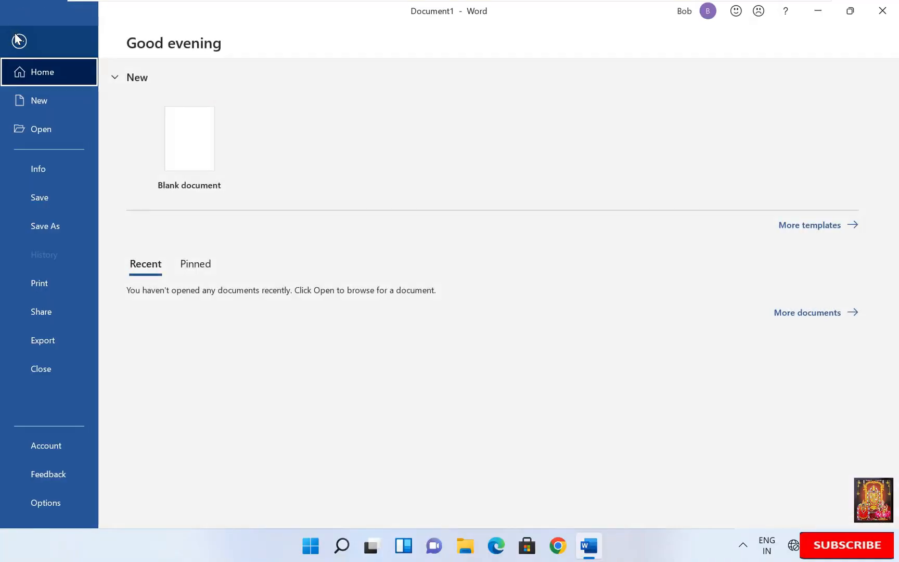
click(32, 168)
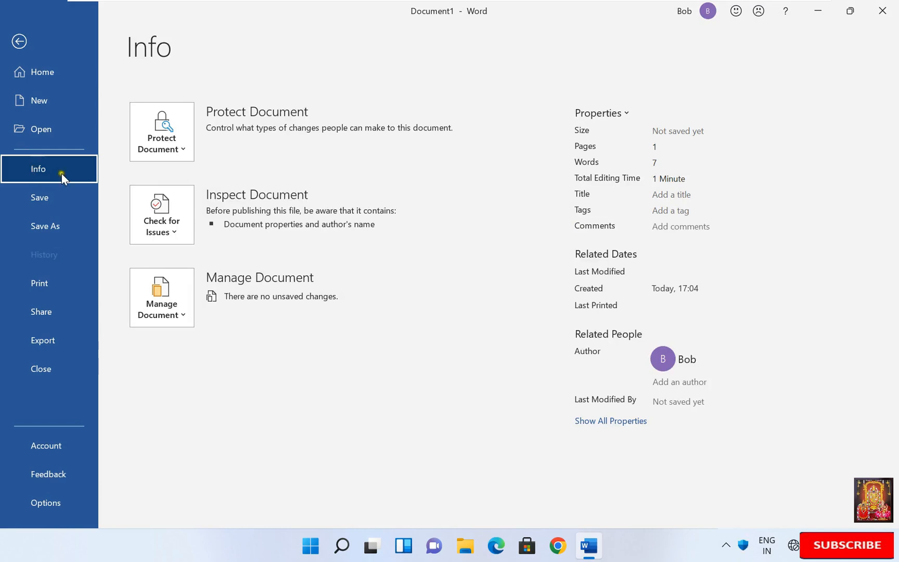
click(183, 149)
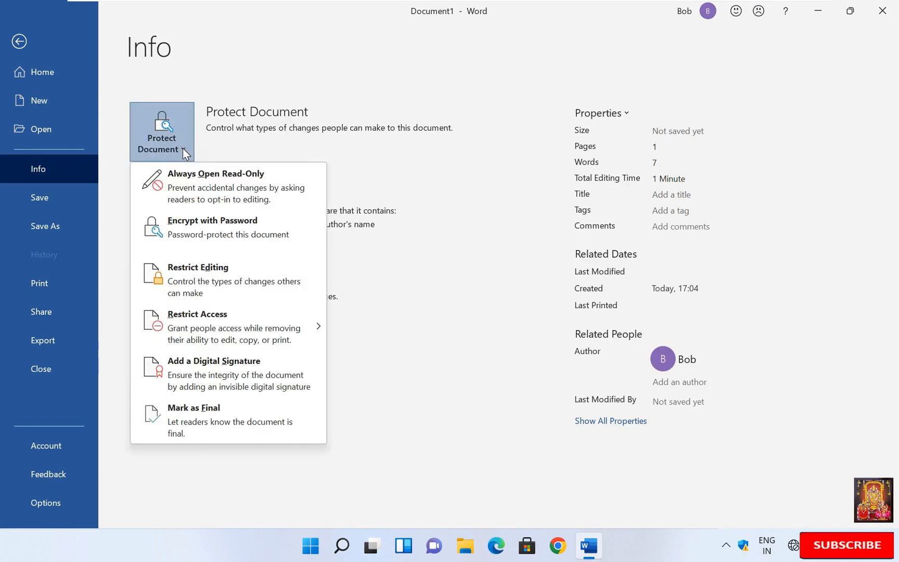
mouse_move(229, 334)
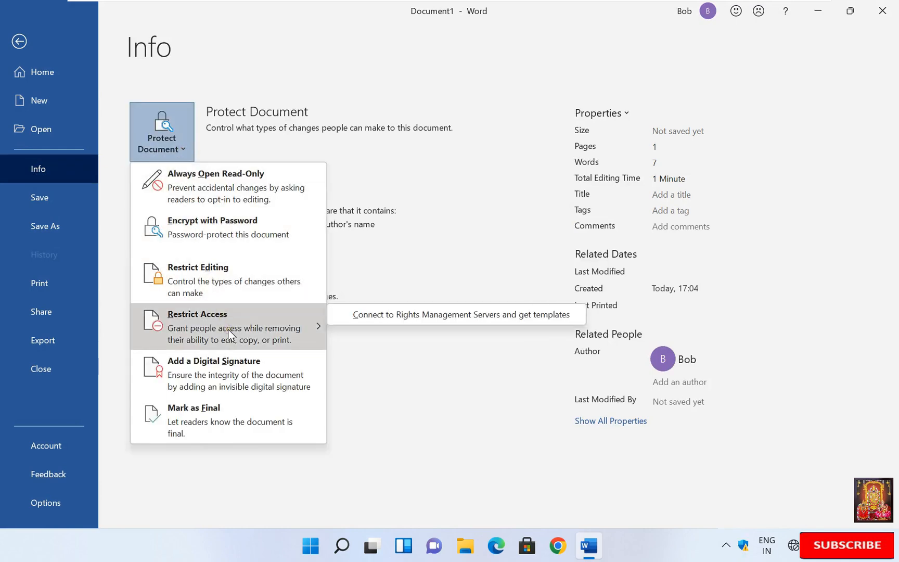
click(476, 315)
click(383, 301)
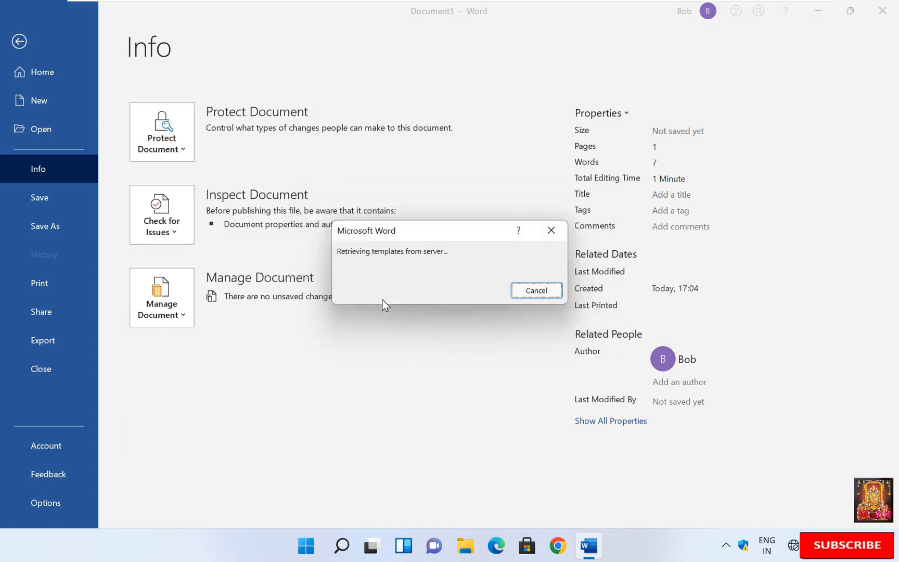
text(stb.local)
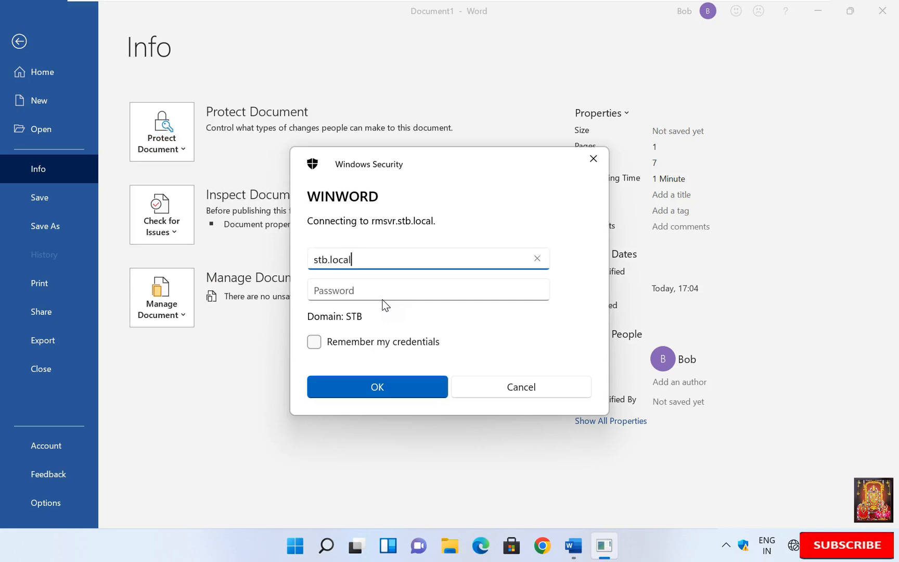
text(\bob)
click(368, 292)
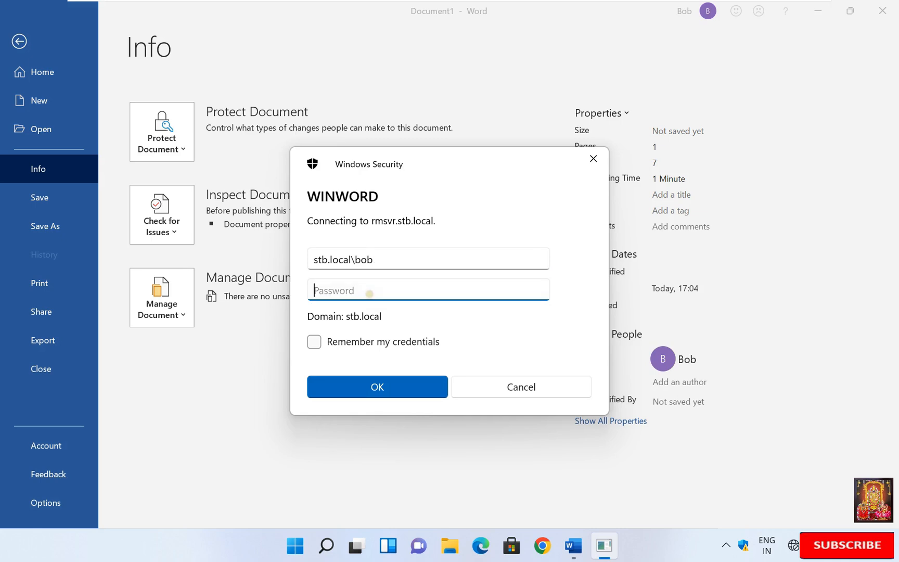
text(•••••••)
click(377, 387)
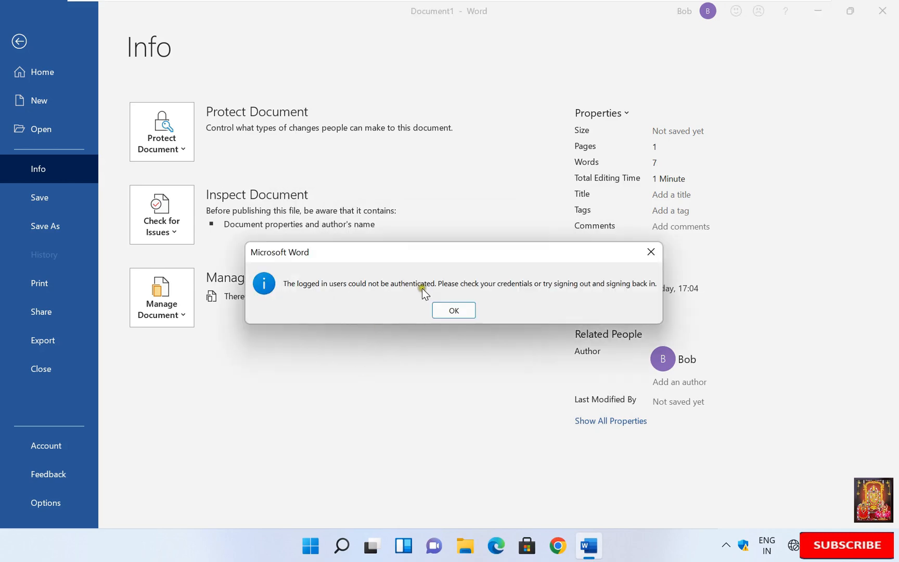
click(455, 312)
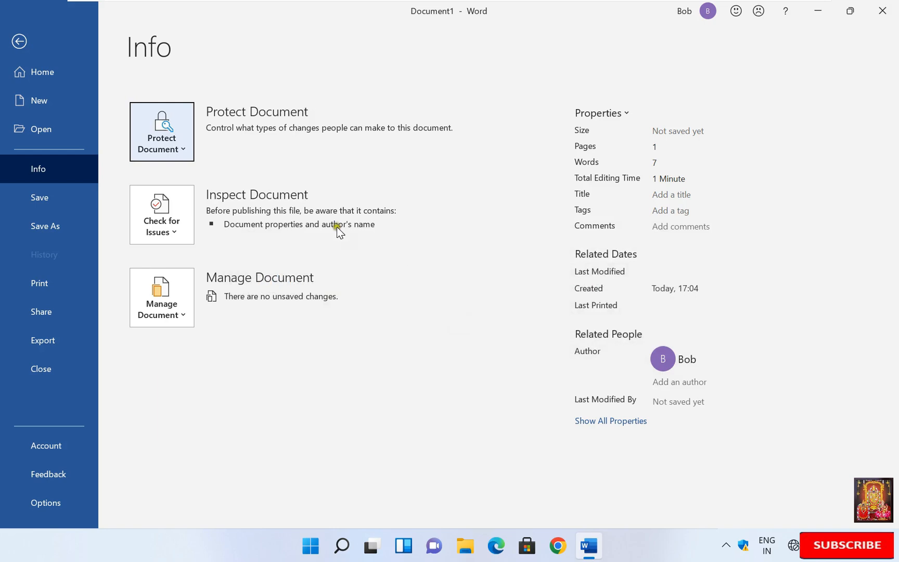
Step: Retry the Rights Management Server connection, then choose Restricted Access for the document
click(188, 148)
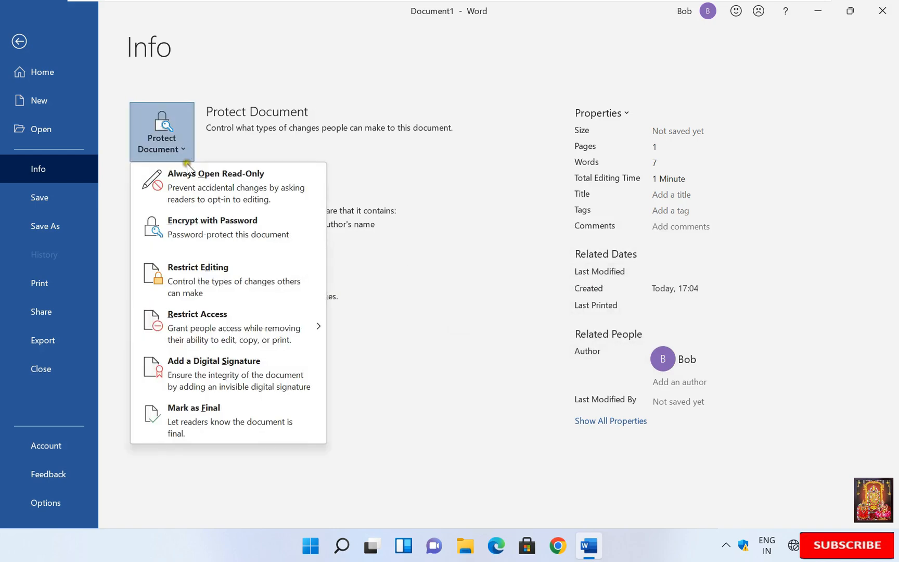
mouse_move(225, 337)
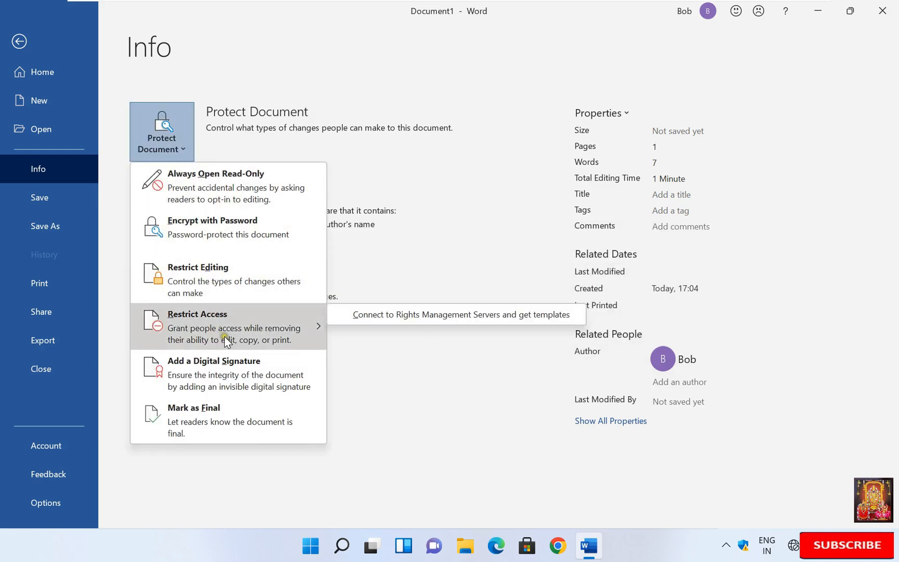
click(388, 313)
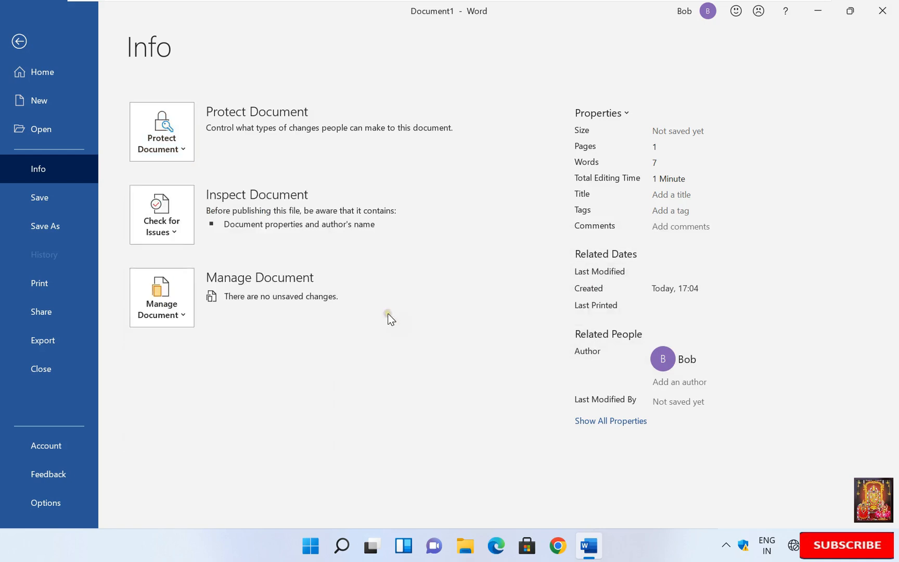
click(179, 150)
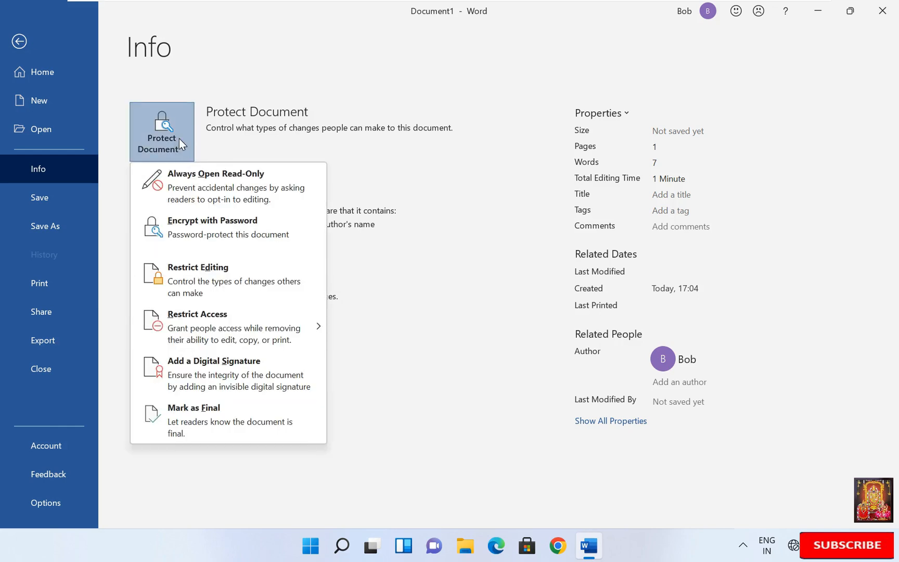
mouse_move(261, 326)
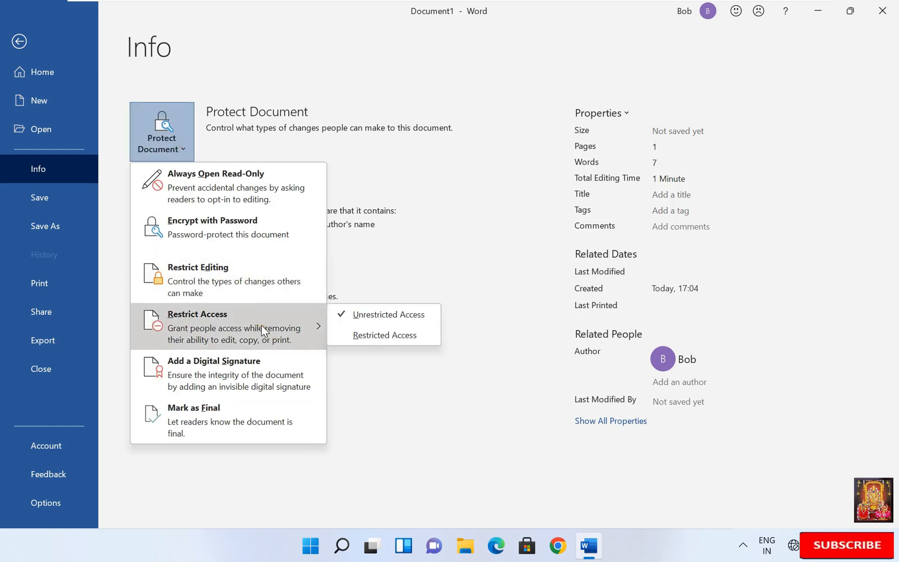
click(373, 335)
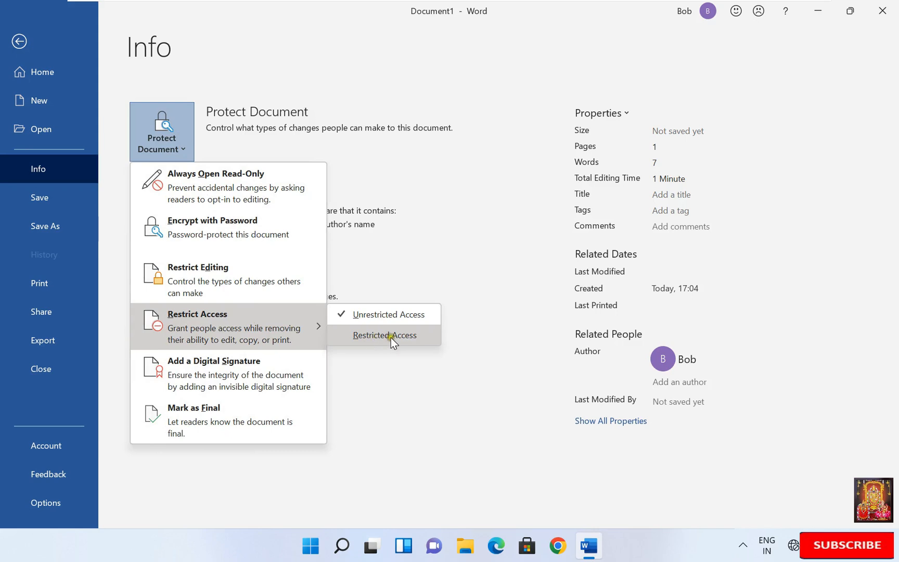
Step: Turn on restricted permission, giving the second domain user Read access and the RMS admin Change access
click(317, 172)
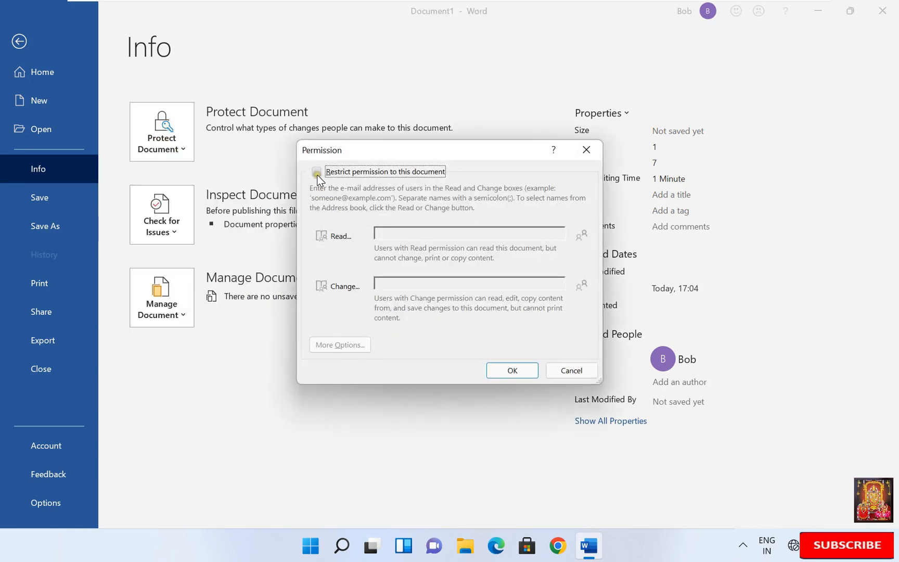
click(480, 233)
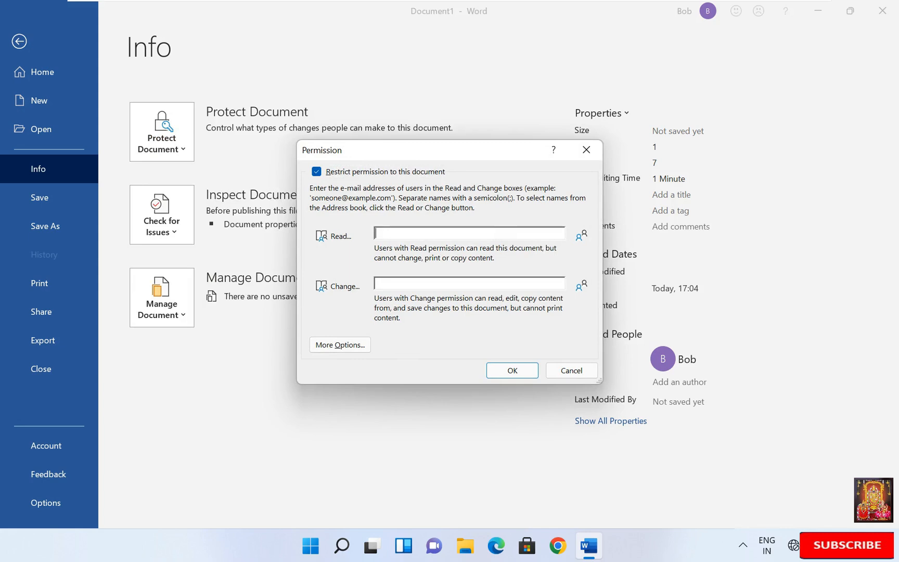
click(398, 282)
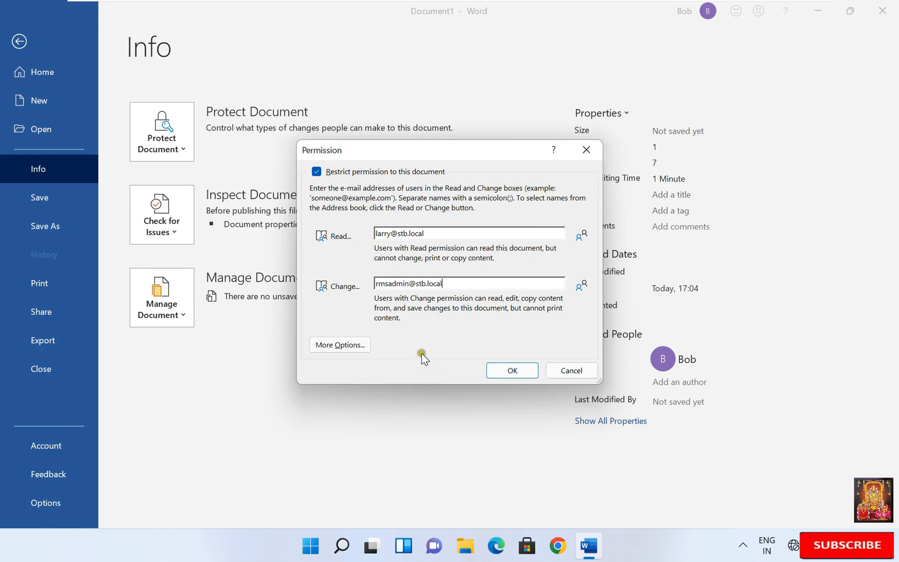
click(498, 370)
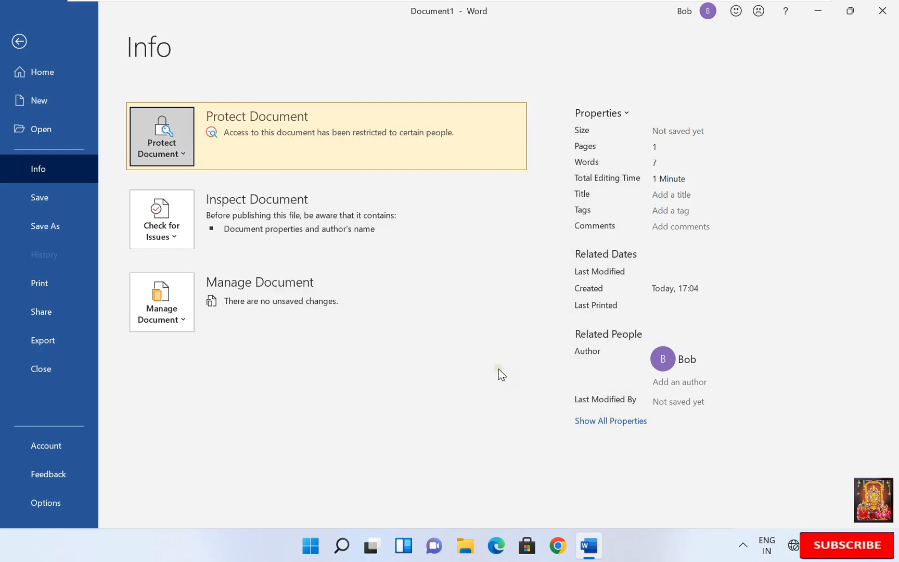
Step: Save the document as bob_docs in the RMS DOCS share on \\rmsvr
click(44, 204)
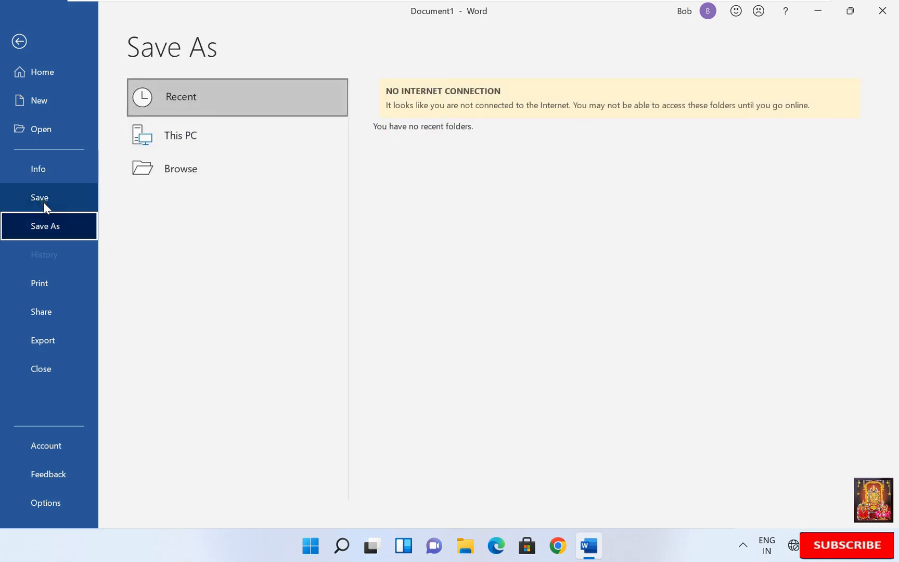
click(165, 170)
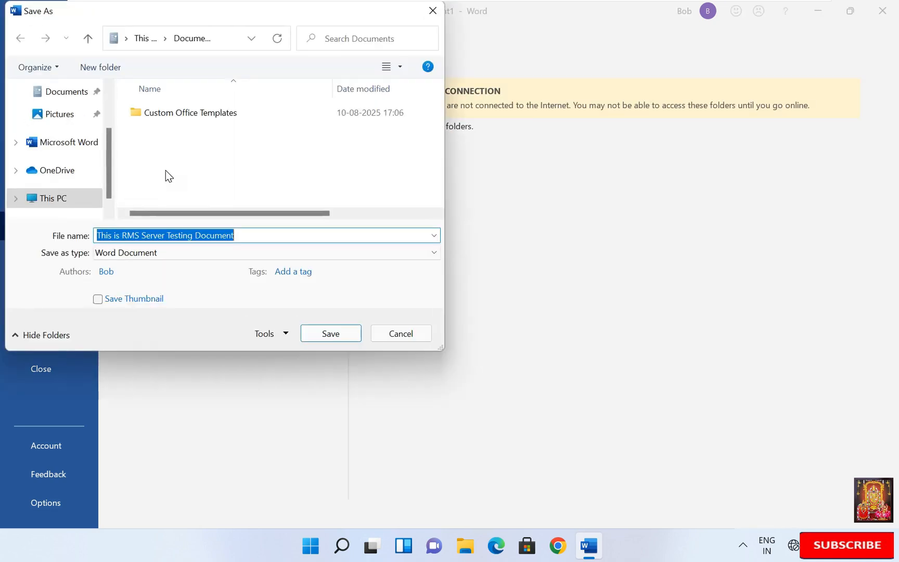
text(\\)
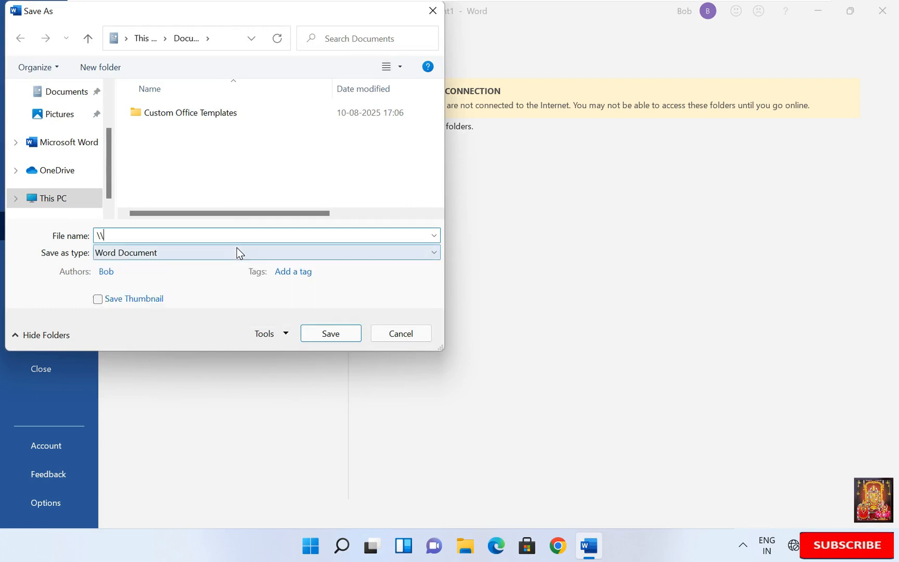
text(rmsvr)
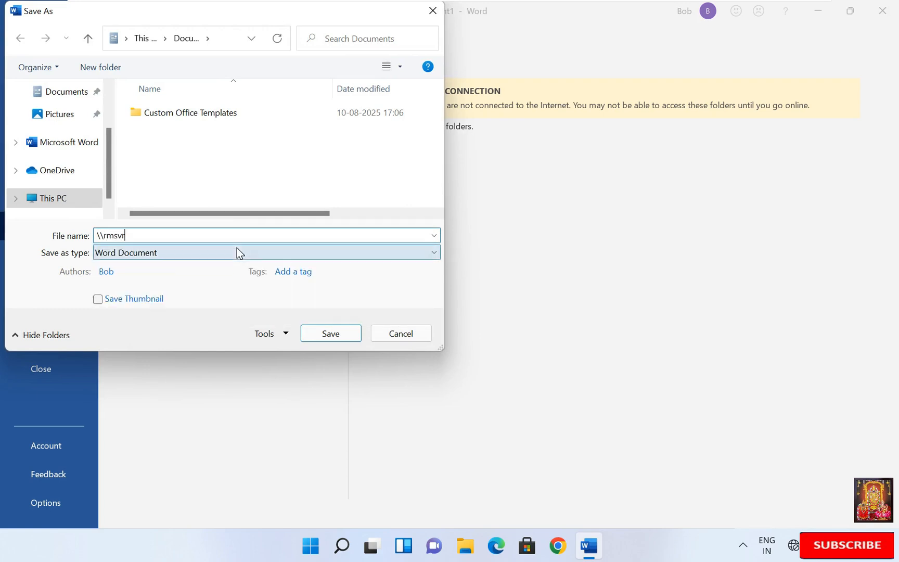
key(Return)
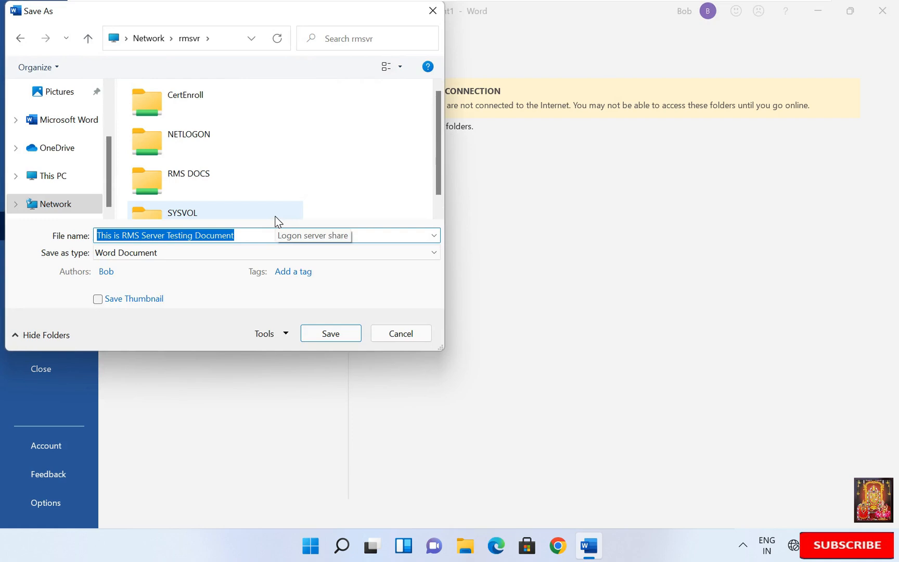
double_click(197, 182)
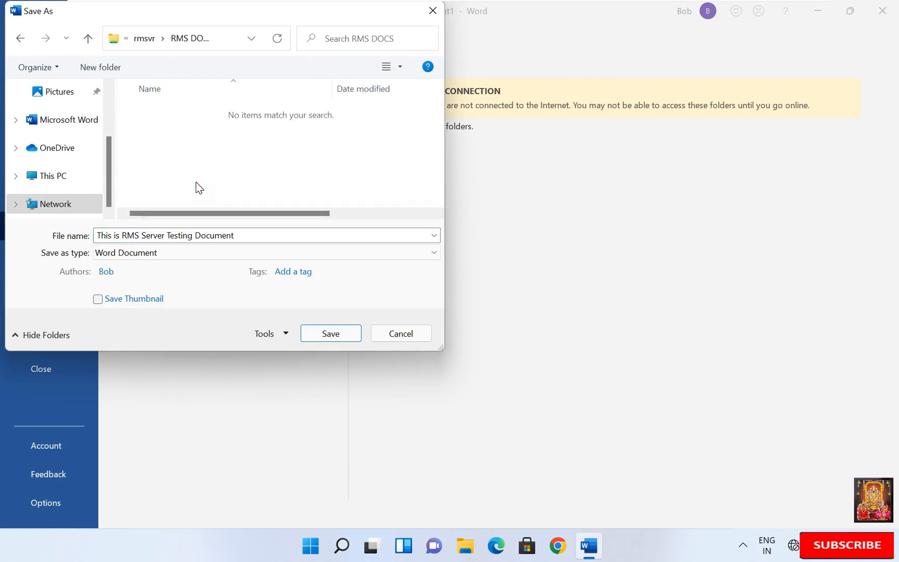
click(253, 235)
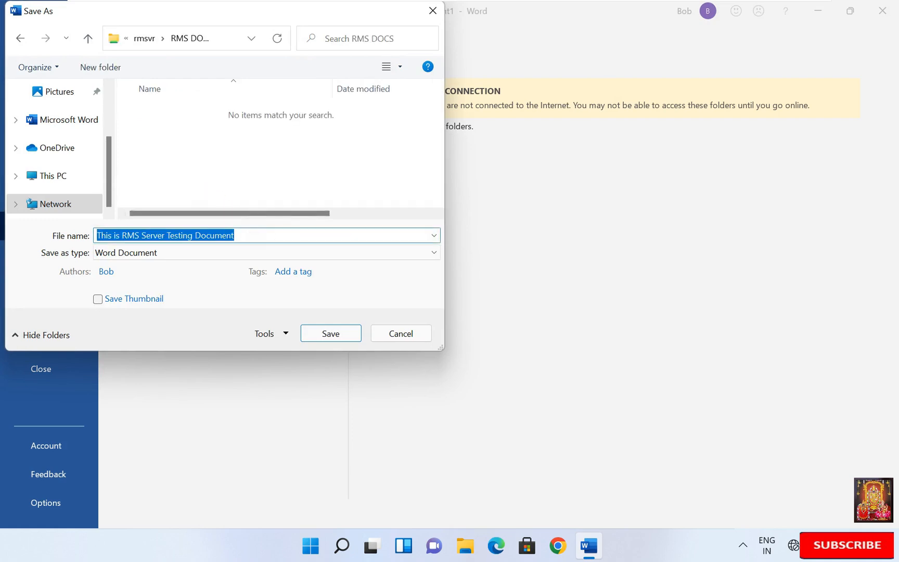
text(bob_docs)
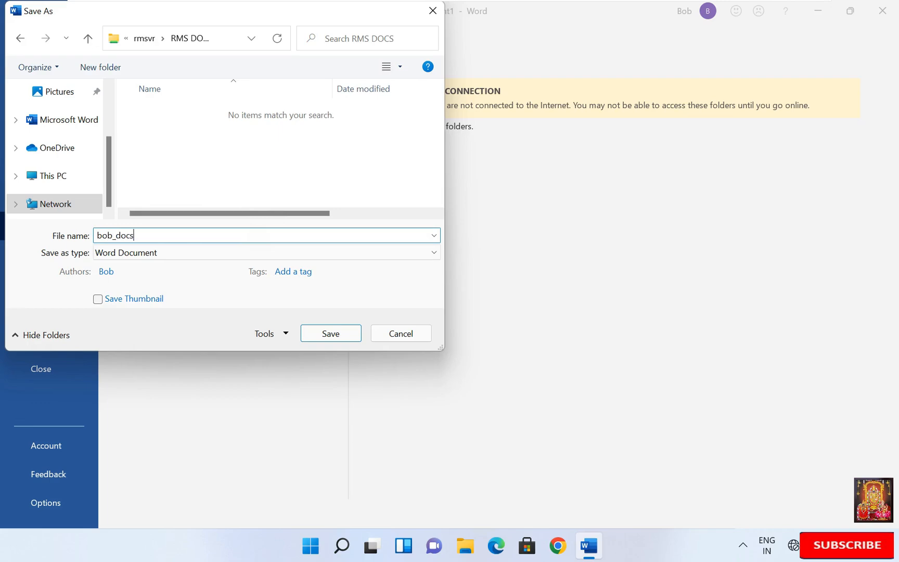
click(332, 333)
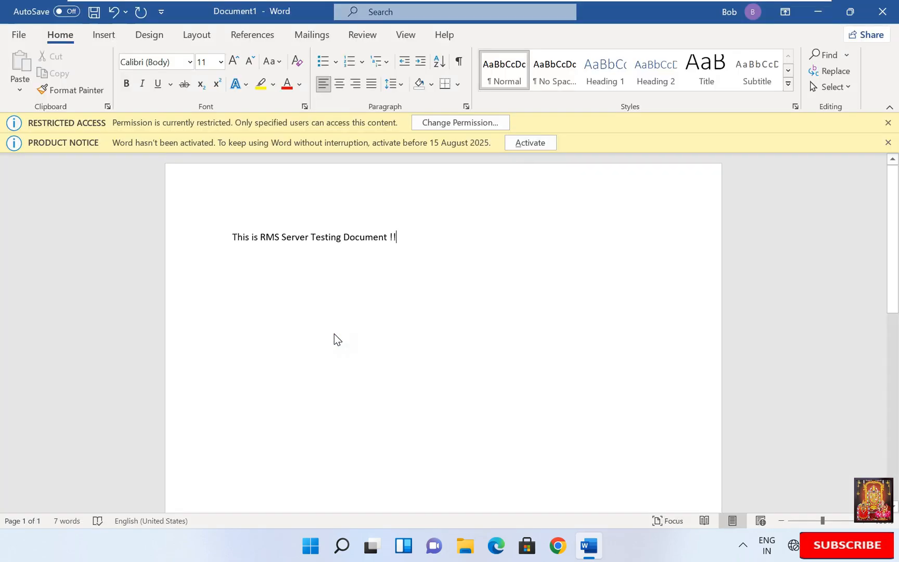
Step: Close Word and sign out of the current Windows session
click(883, 12)
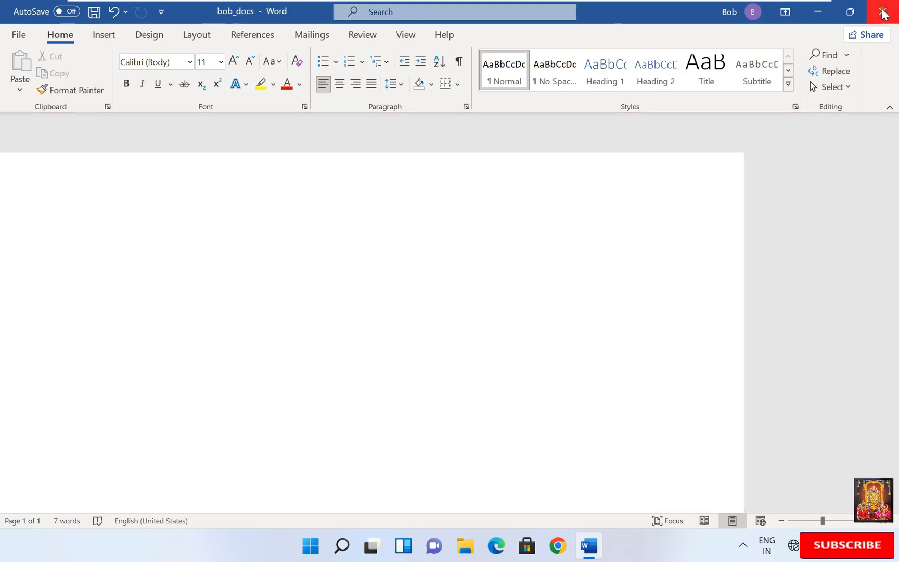
right_click(326, 544)
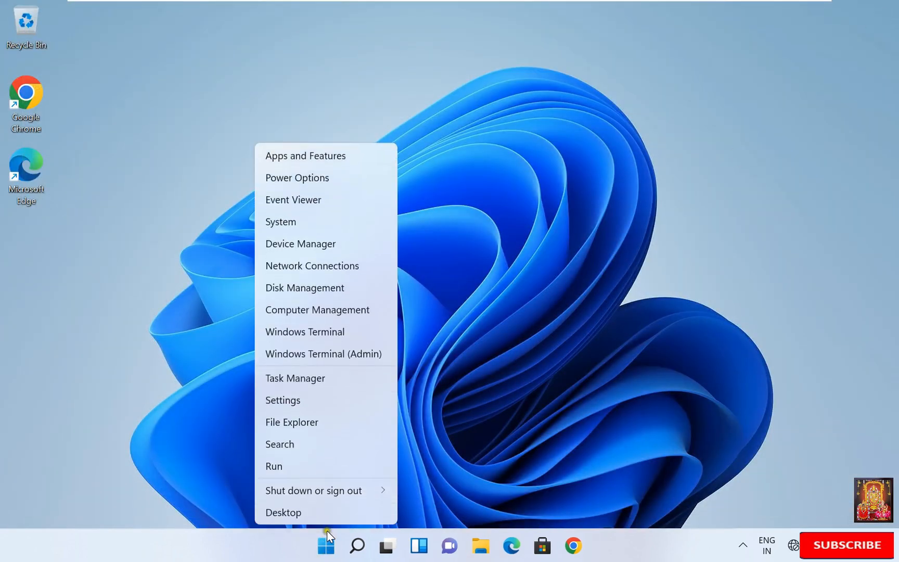
mouse_move(346, 486)
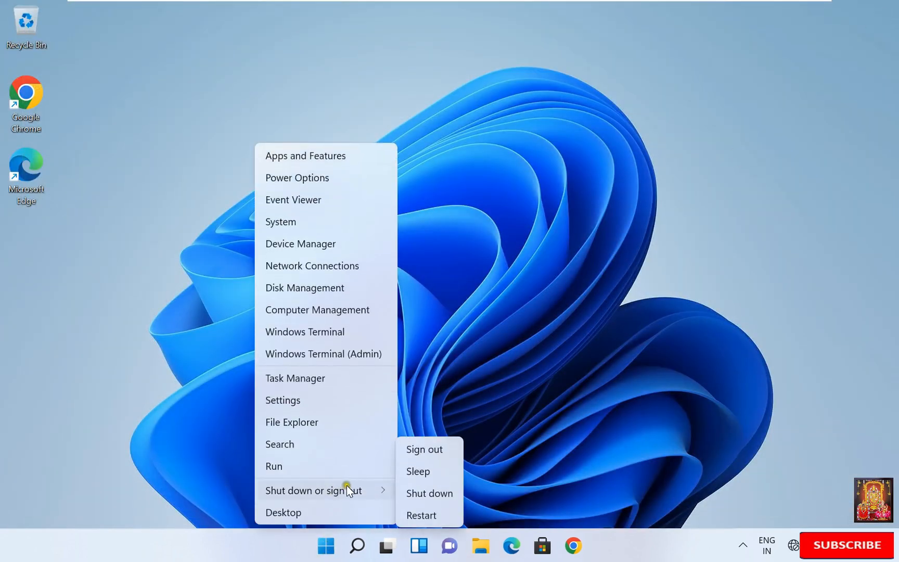
click(436, 445)
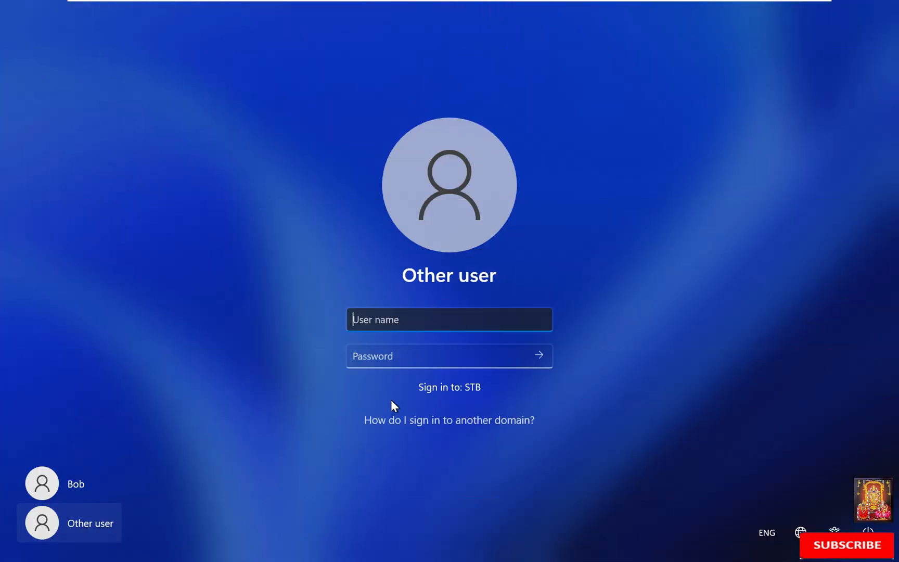
Step: Sign in as the second stb.local domain user with that account's password
text(stb.local)
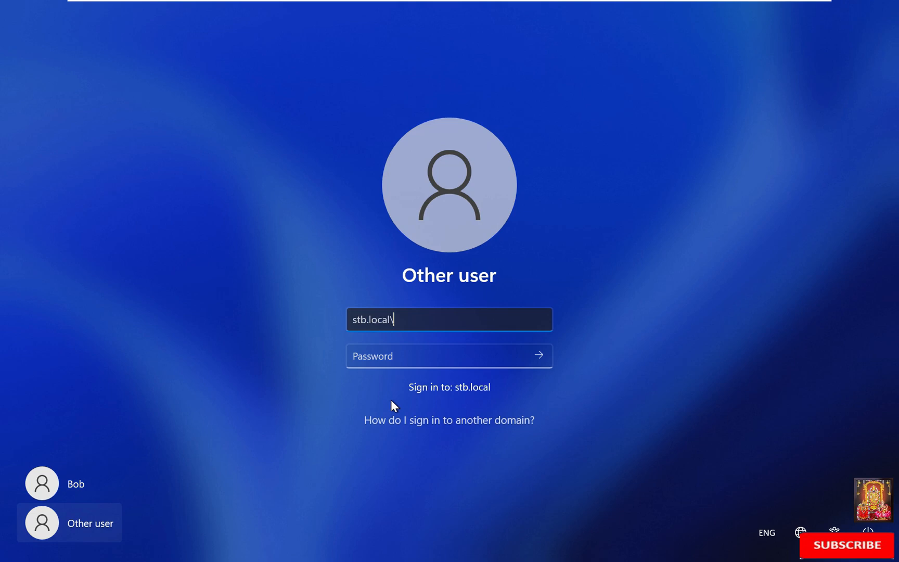
text(\larry)
key(Tab)
text(********)
key(Return)
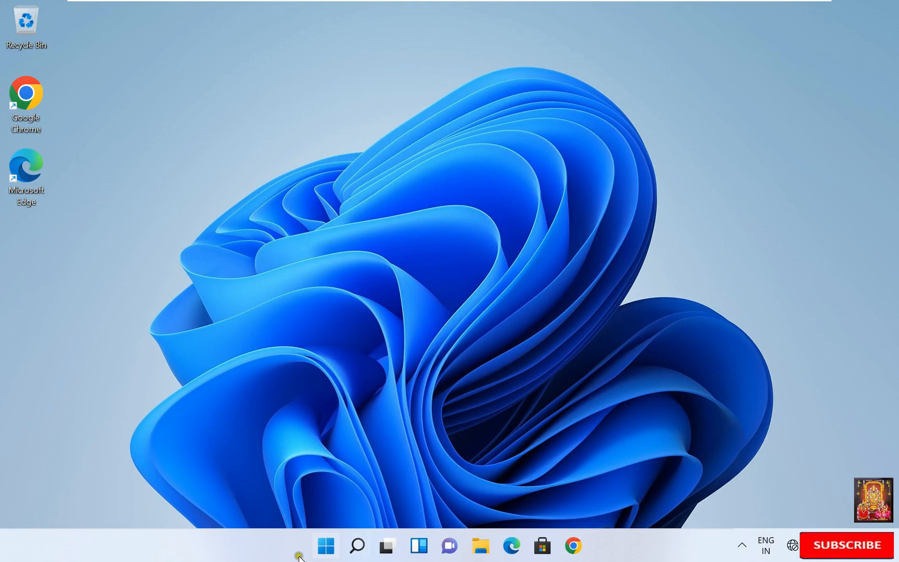
Step: Open bob_docs from the RMS DOCS share on \\rmsvr via the Run box
right_click(326, 545)
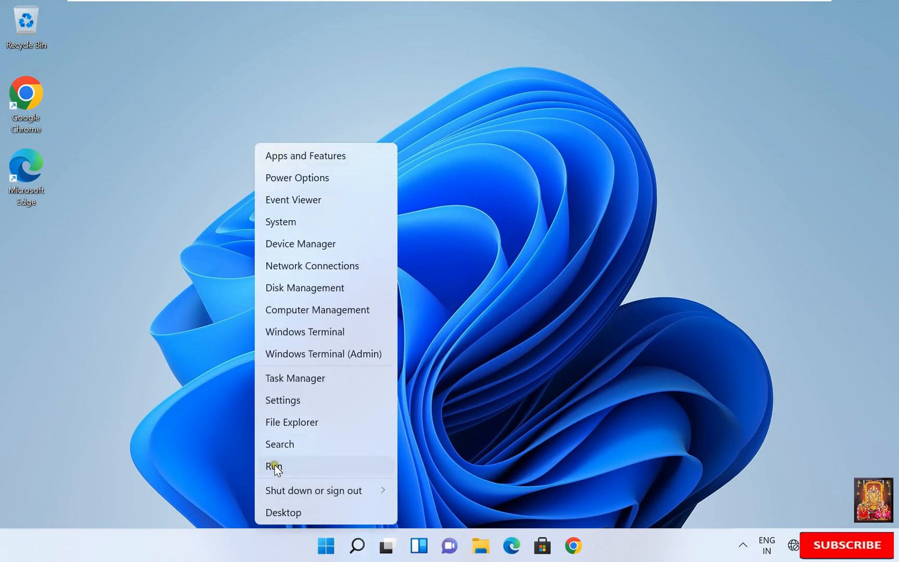
click(274, 467)
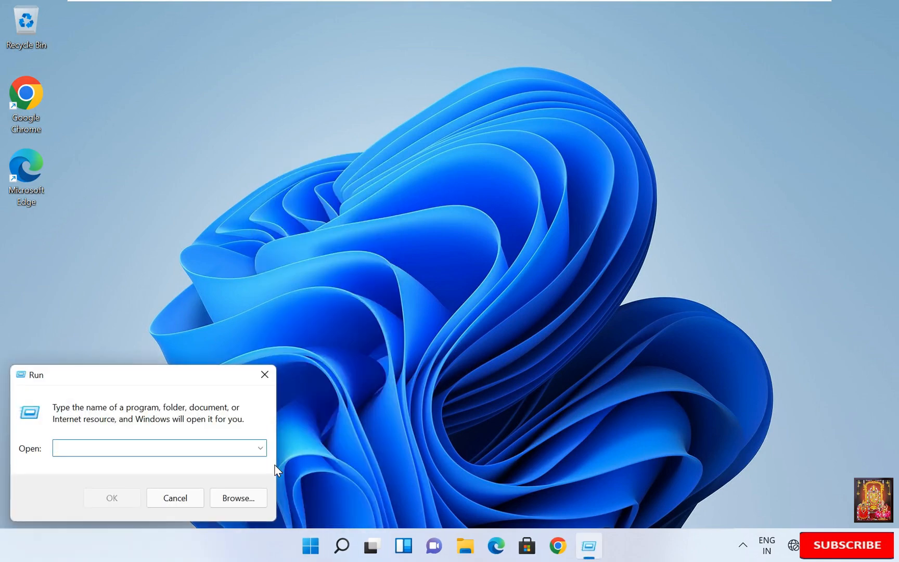
text(\\rmsvr)
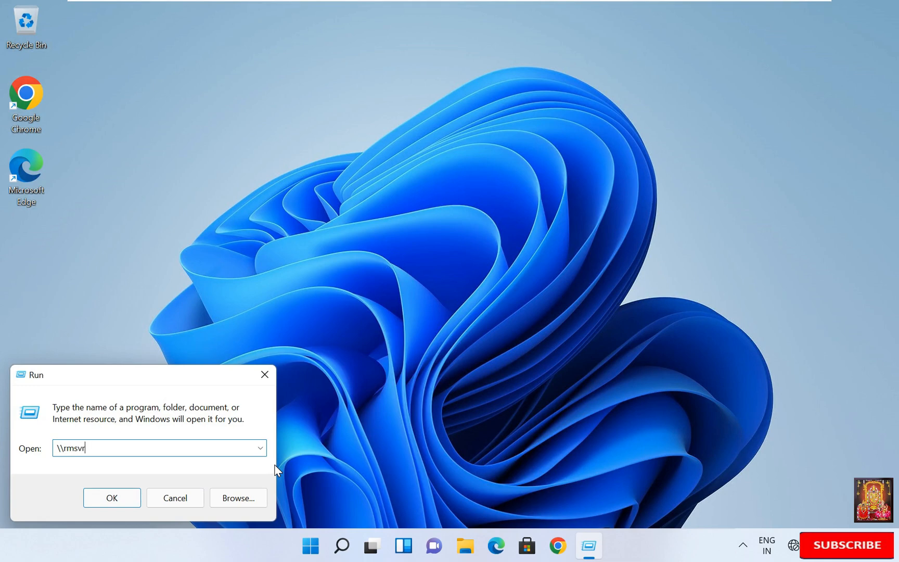
key(Return)
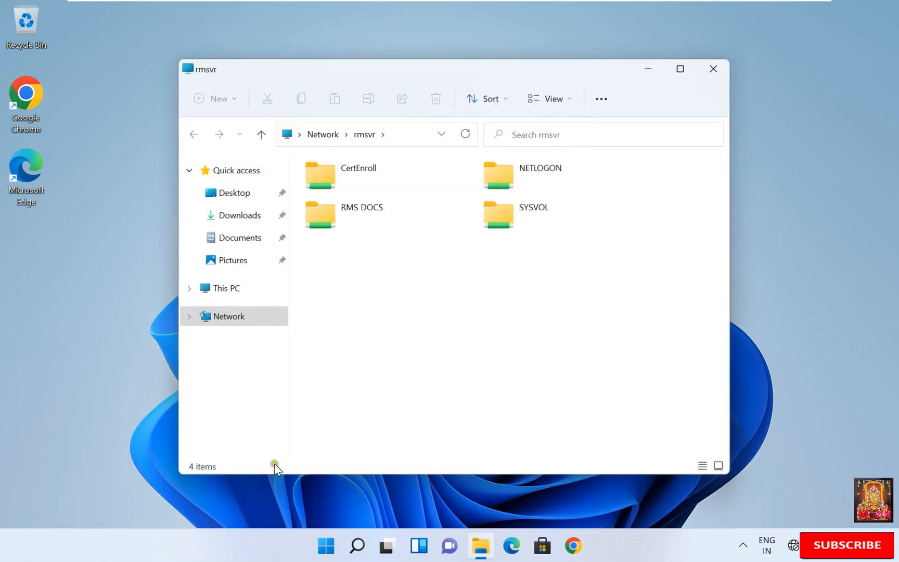
double_click(350, 210)
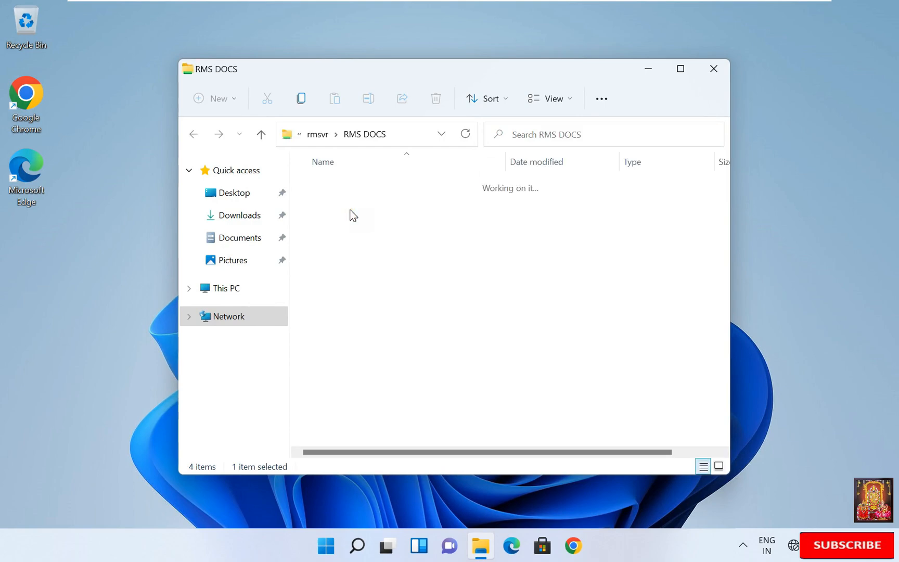
double_click(339, 188)
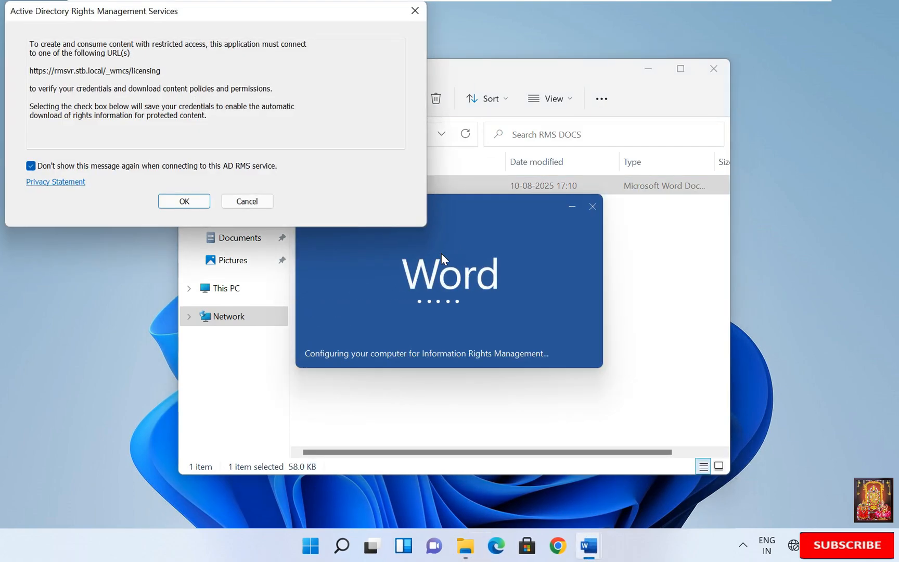
Step: Accept the AD RMS connection and certificate warnings, then authenticate as the second domain user
click(184, 202)
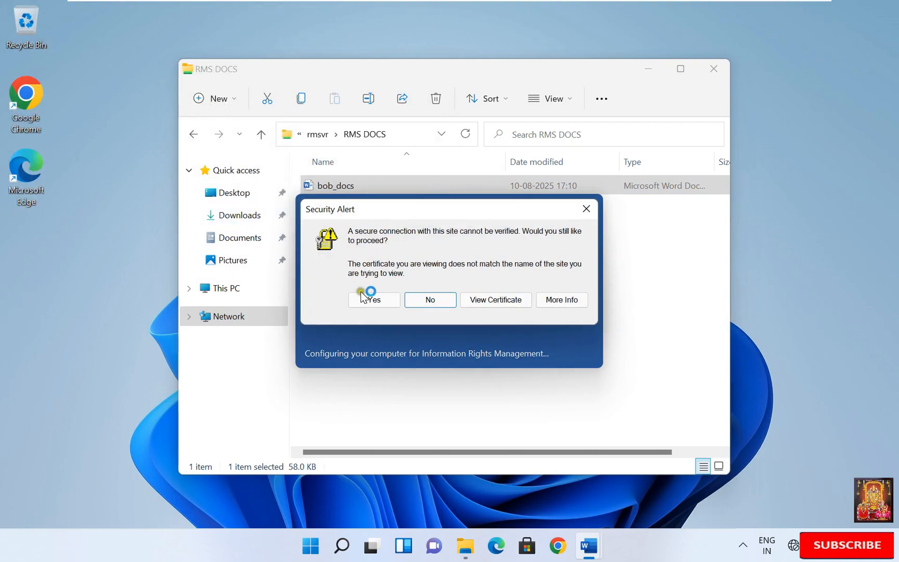
click(367, 300)
text(st)
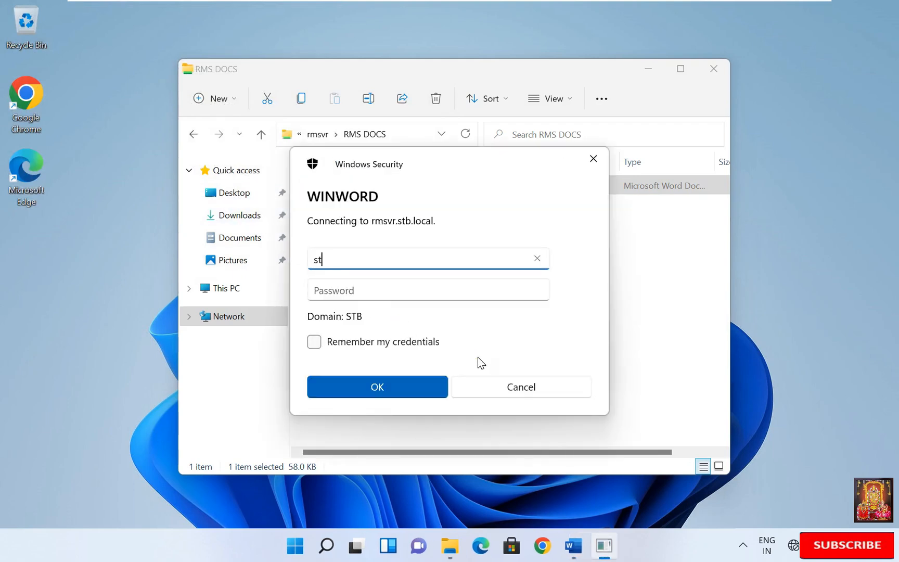
text(b.local\)
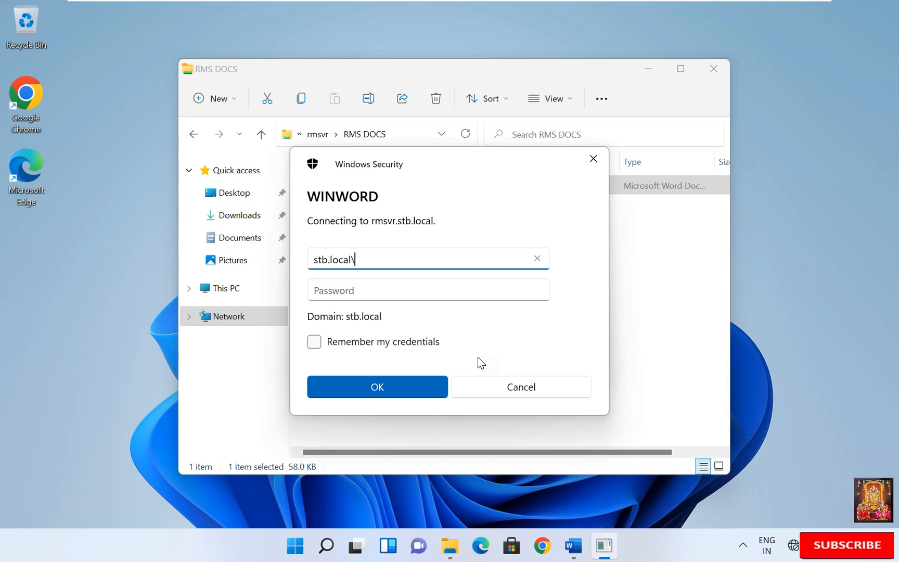
text(larry)
key(Tab)
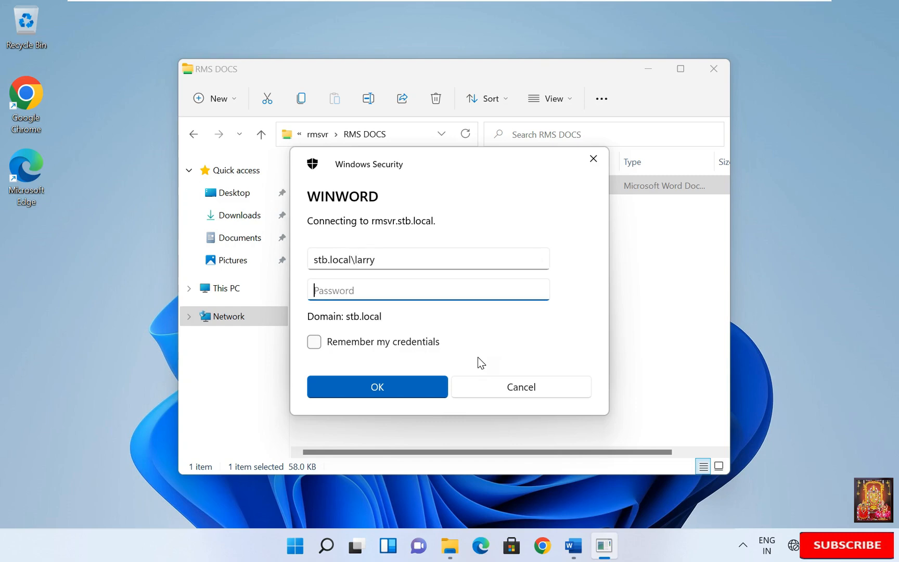
text(********)
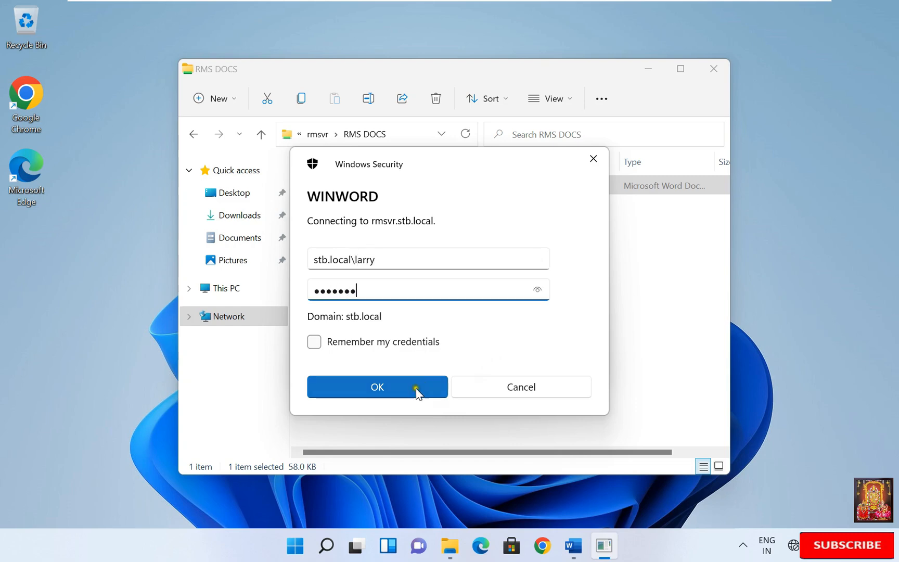
click(416, 389)
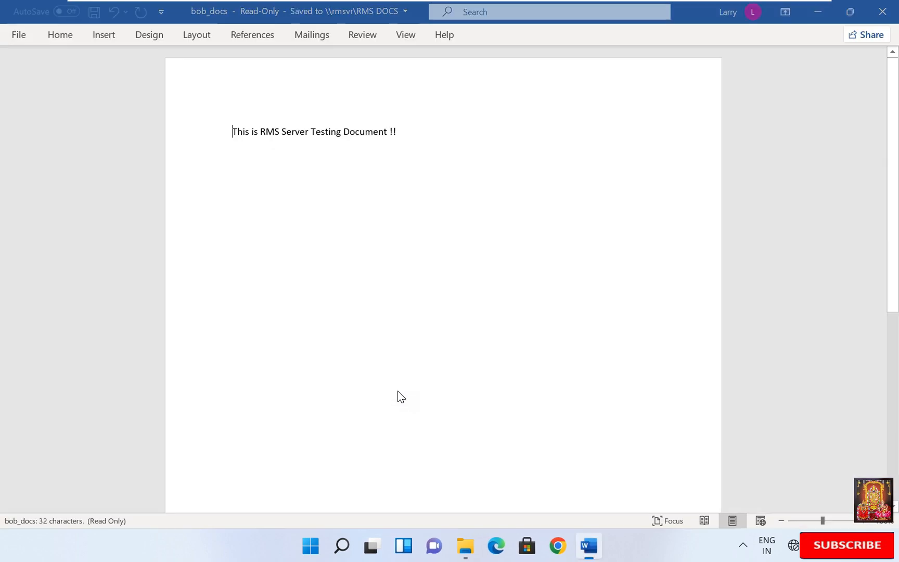
Step: Dismiss the product key prompt, accept the Office license agreement, and close the privacy notice
click(785, 64)
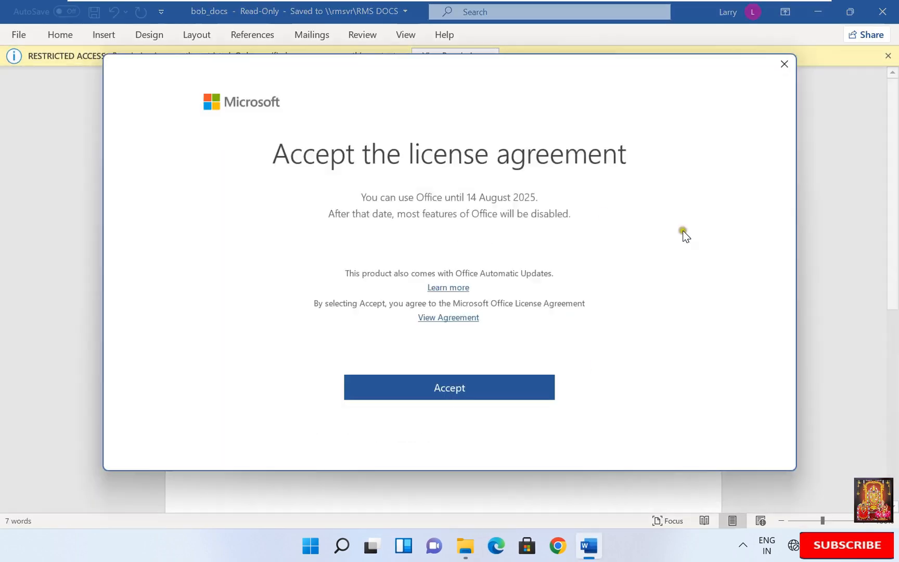
click(489, 380)
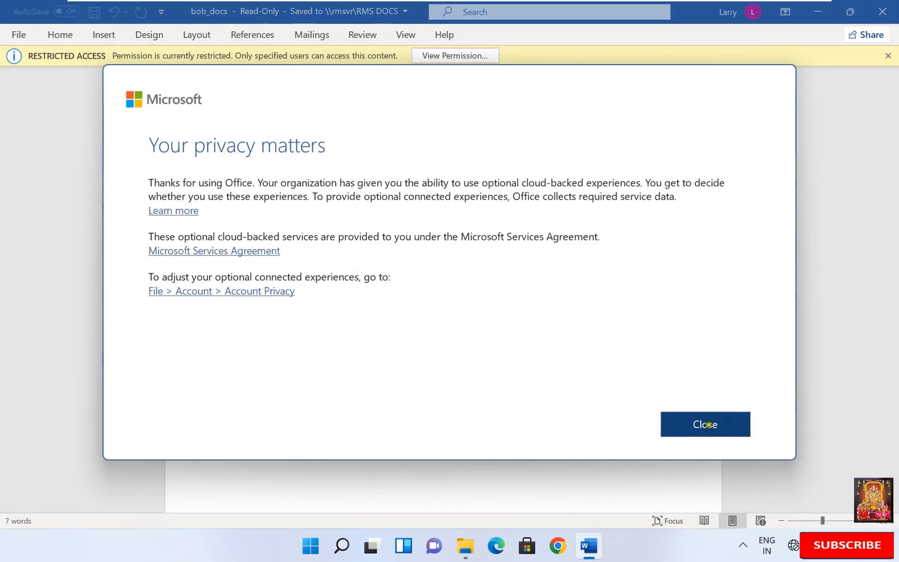
click(708, 425)
Step: Confirm the text can't be edited, then view the document's permissions showing View only
click(222, 169)
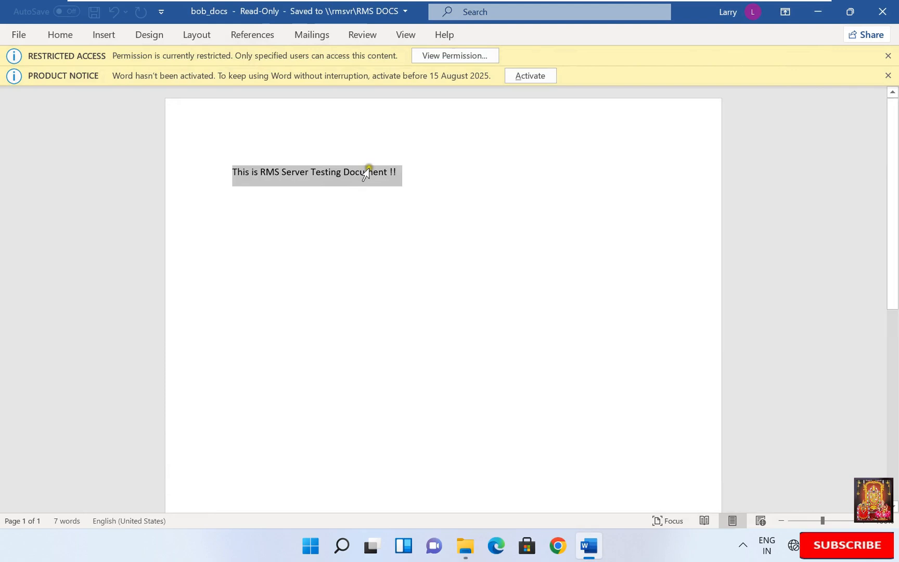
click(384, 190)
right_click(346, 175)
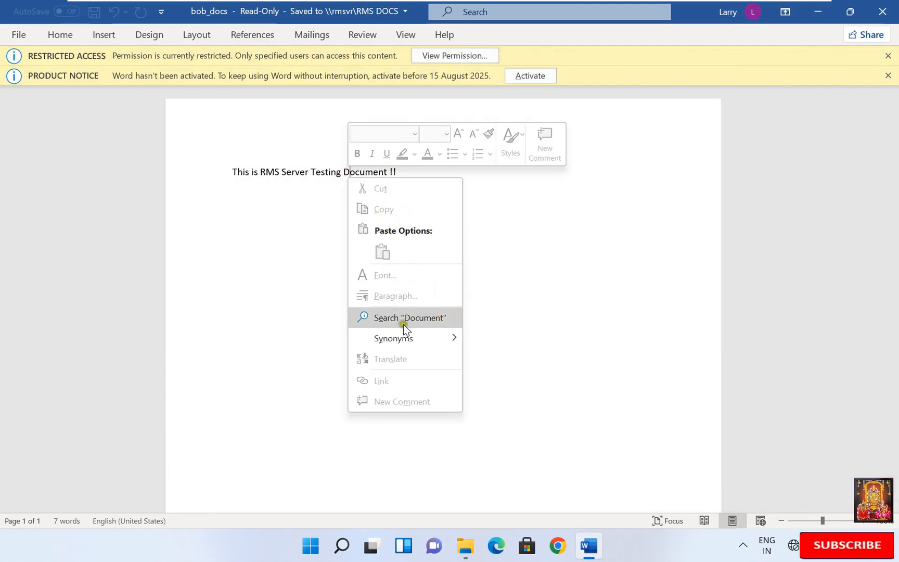
click(612, 215)
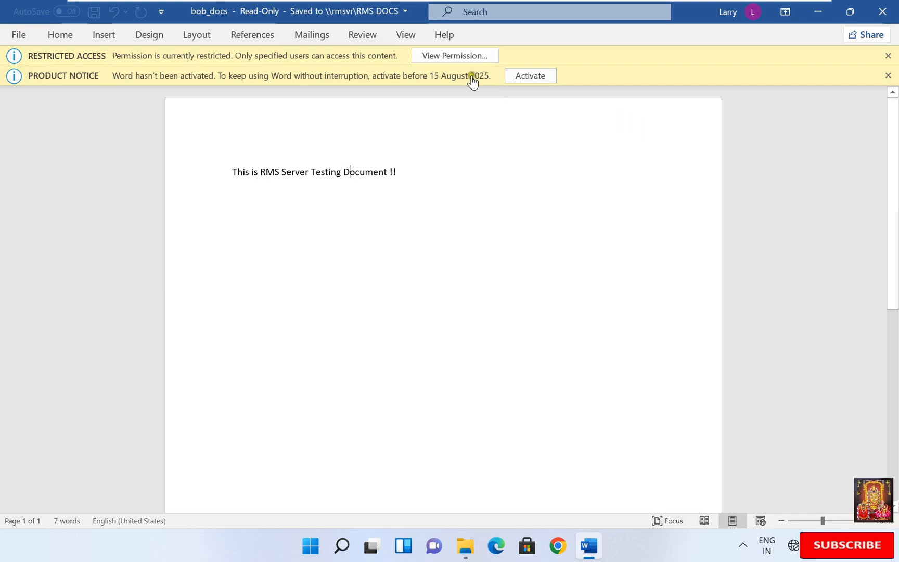
click(448, 56)
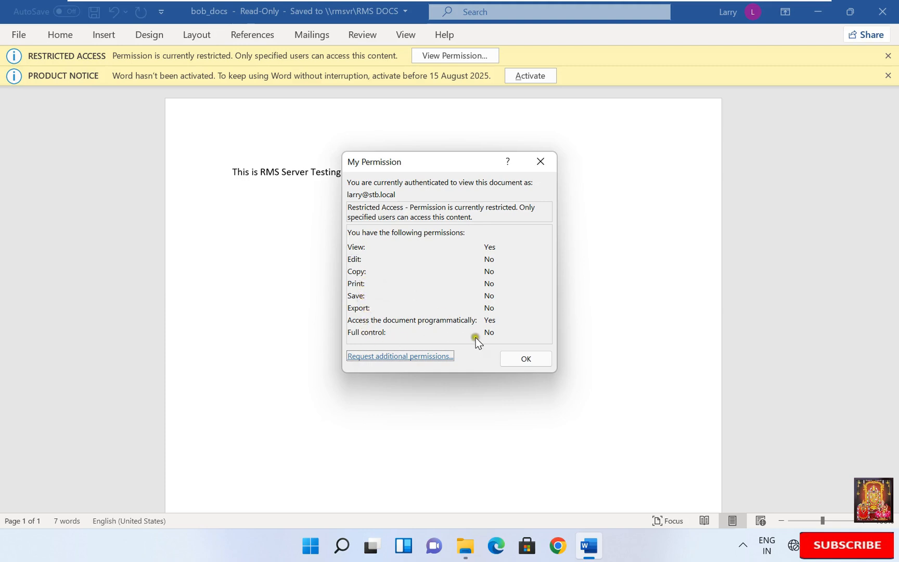
Step: Dismiss the My Permission summary, then close Word and the RMS DOCS folder window
click(524, 360)
click(891, 20)
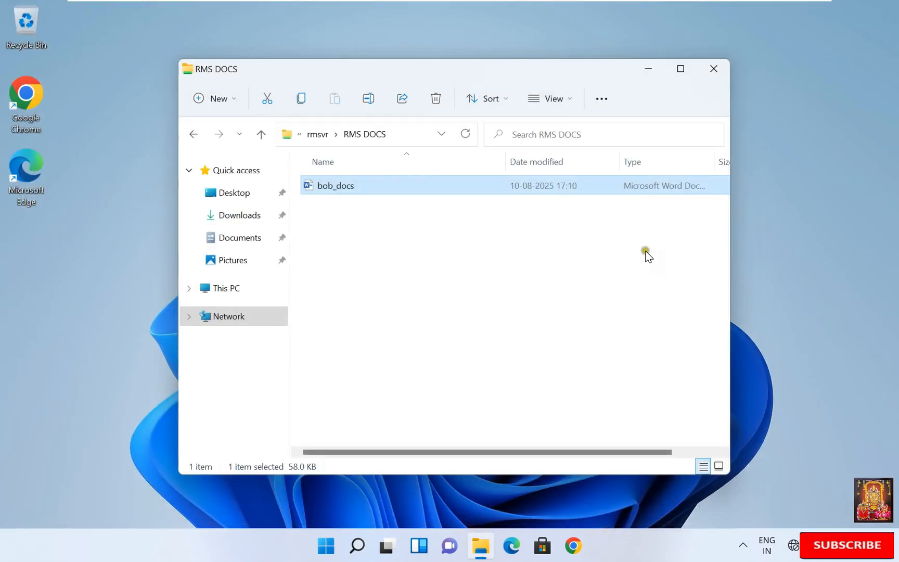
click(716, 75)
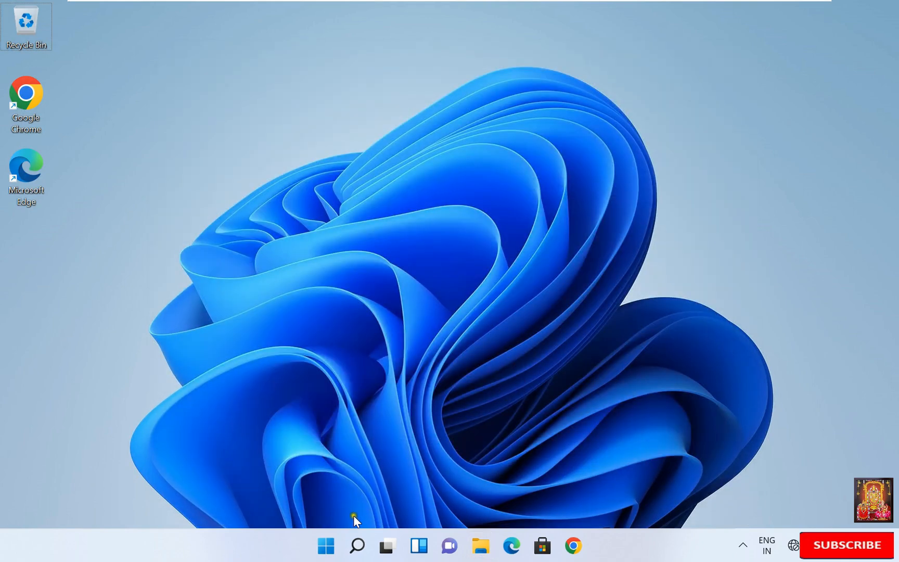
Step: Sign out of the current Windows account from the Start context menu
right_click(327, 545)
mouse_move(337, 487)
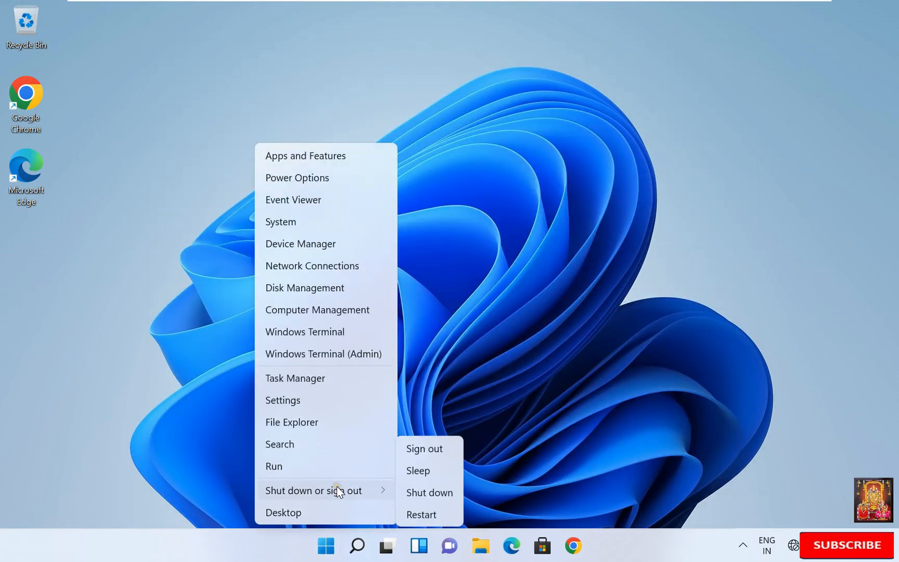
click(413, 455)
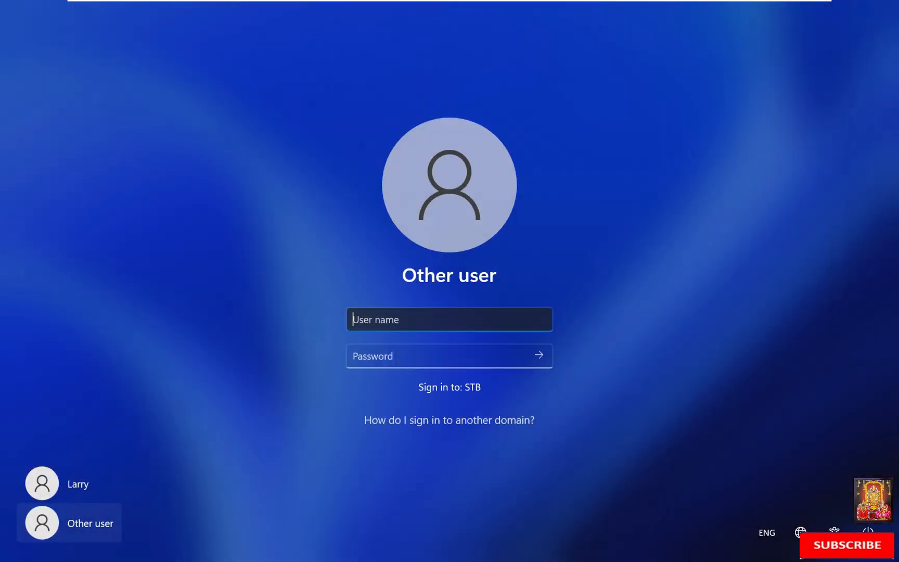
Step: Sign in as another stb.local domain user with that user's password
text(stb.local\sam)
key(Tab)
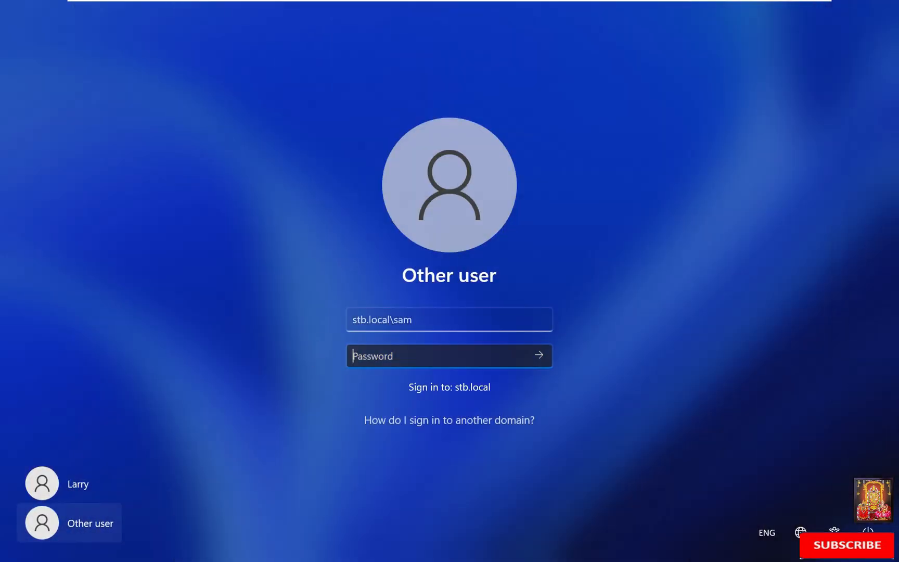
text(******)
key(Return)
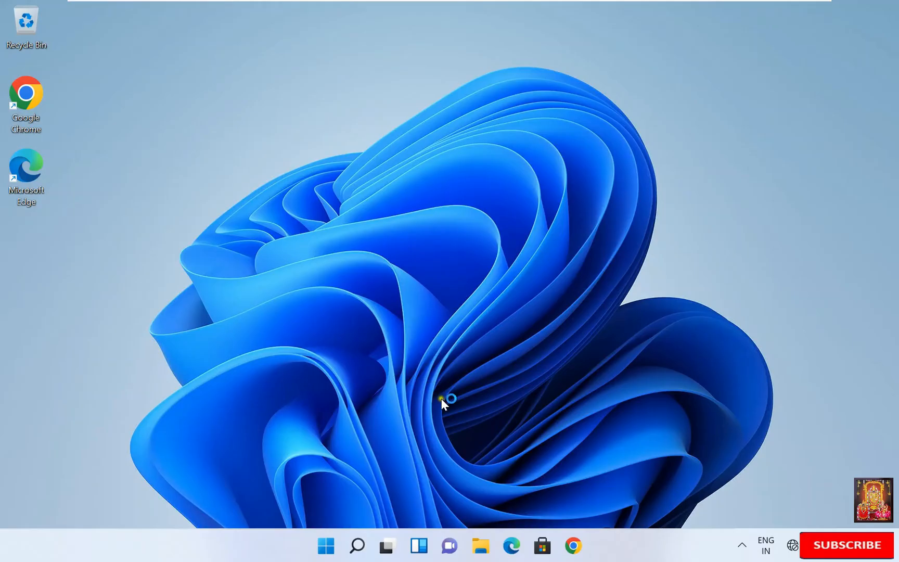
Step: Browse to \\rmsvr through Run and open its RMS DOCS shared folder
right_click(327, 545)
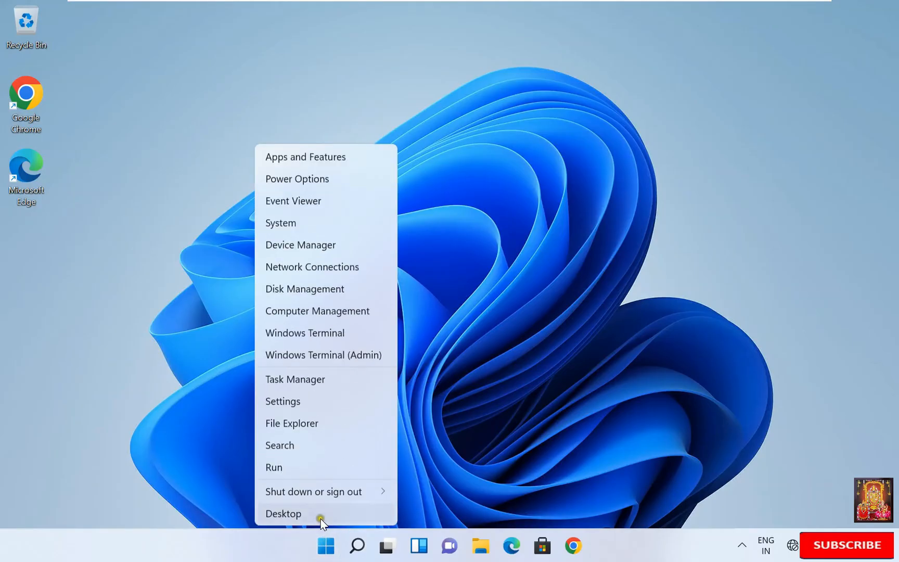
click(281, 467)
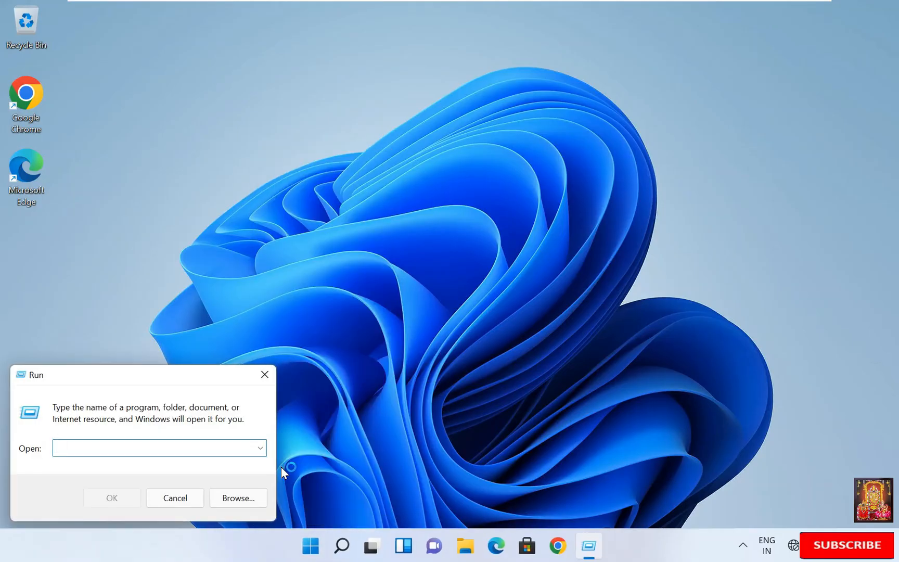
text(\\rmsvr)
key(Return)
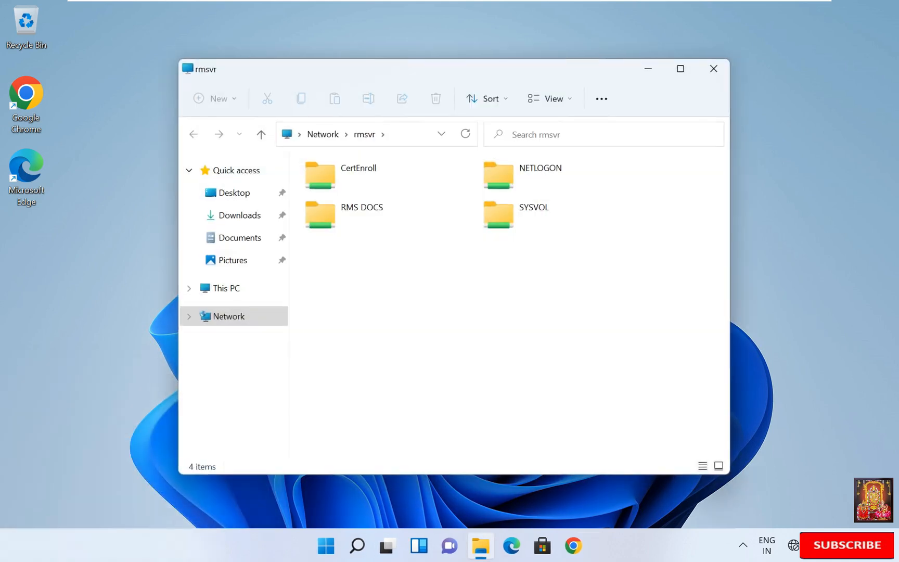
click(374, 218)
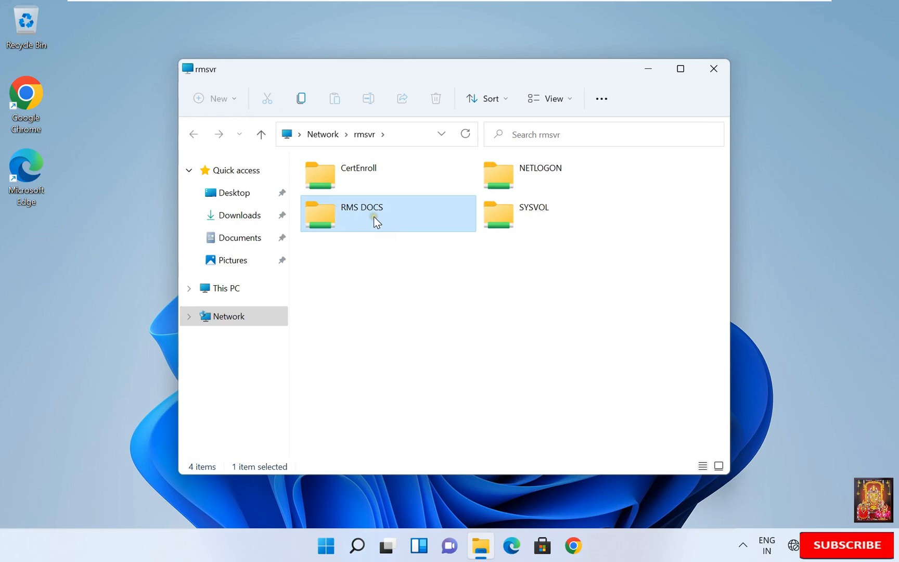
double_click(374, 218)
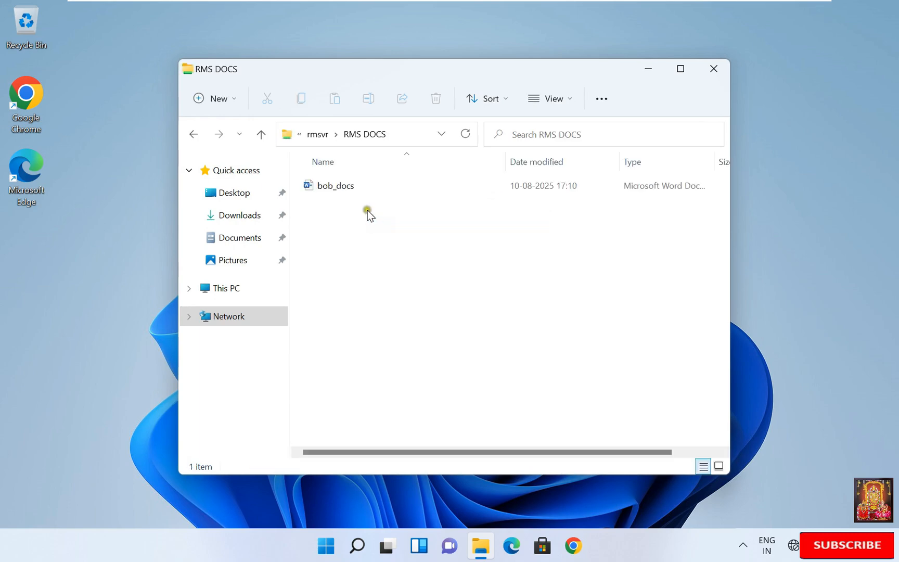
Step: Open bob_docs, accept the AD RMS and certificate prompts, and authenticate as the domain user
double_click(337, 186)
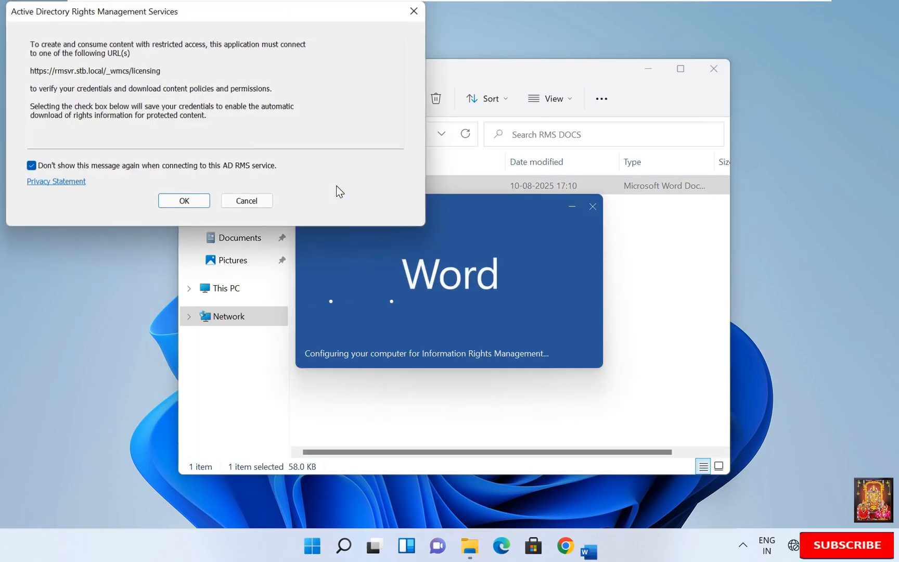
click(193, 201)
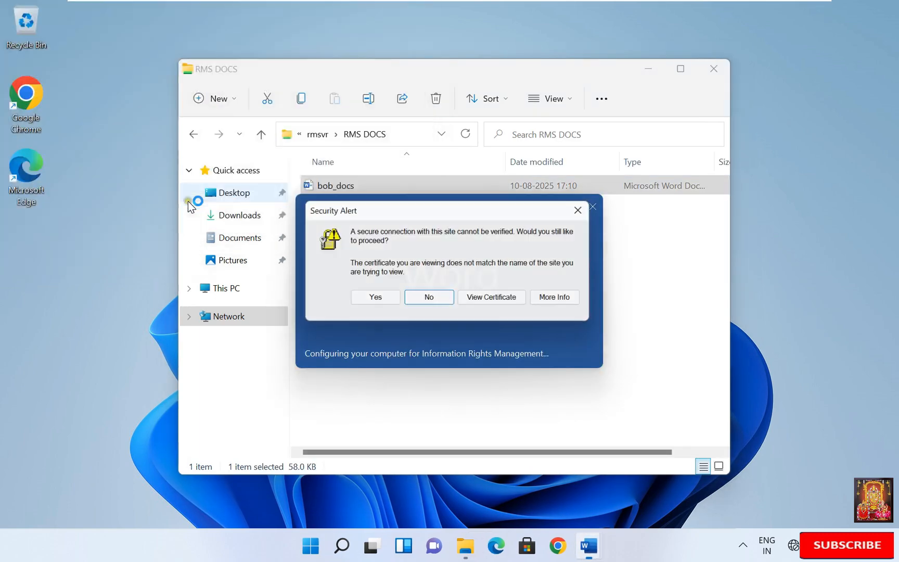
click(374, 300)
text(st)
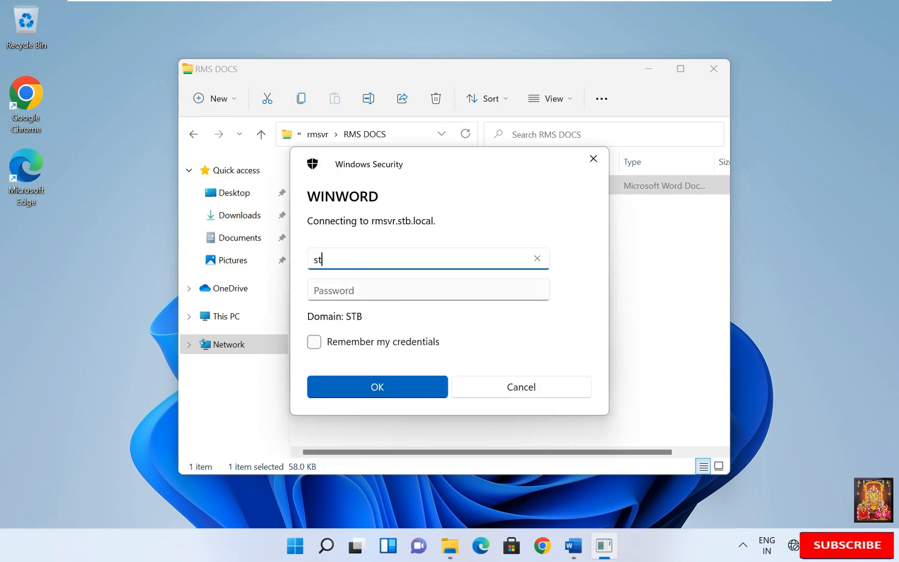
text(b.local\sa)
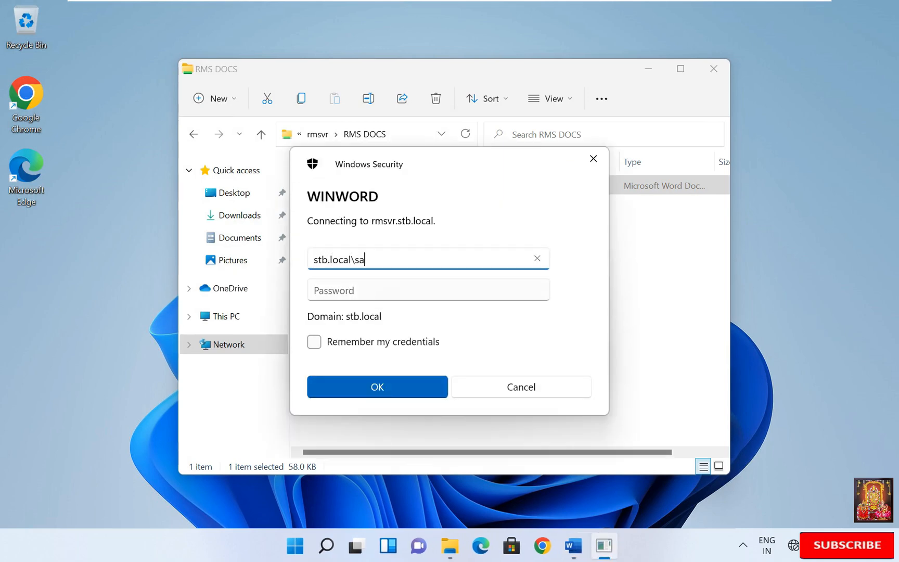
text(m)
key(Tab)
text(•••••••)
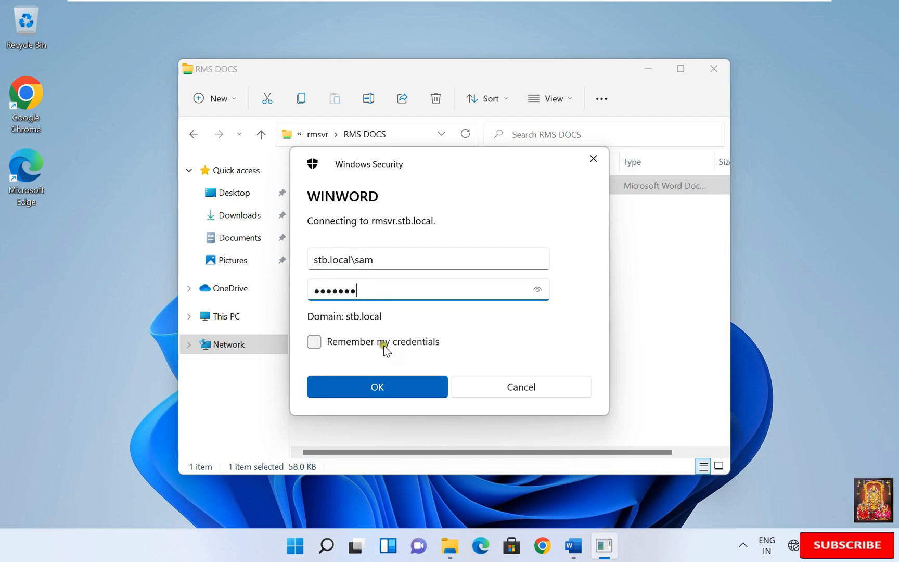
click(388, 385)
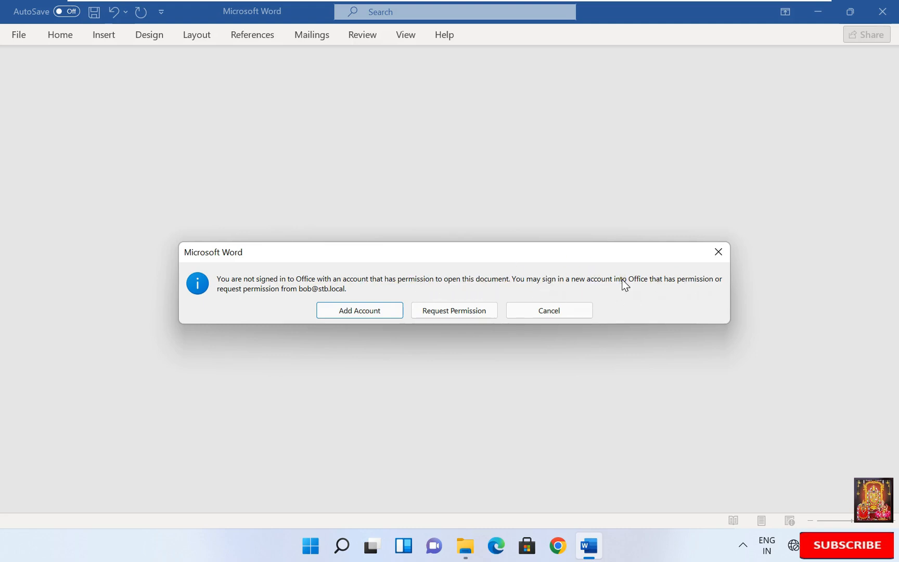
Step: Request permission, then dismiss the app chooser, product key, license and privacy prompts
click(431, 311)
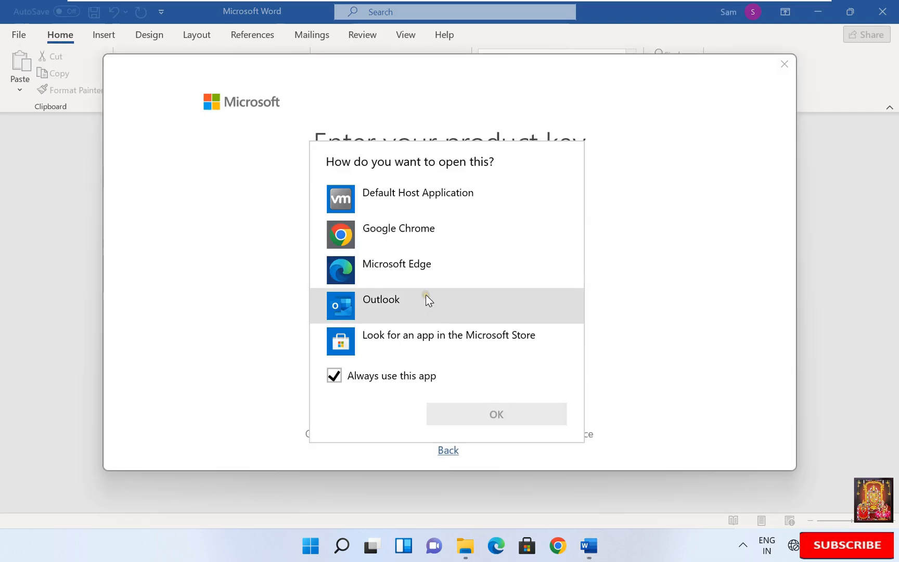
click(670, 262)
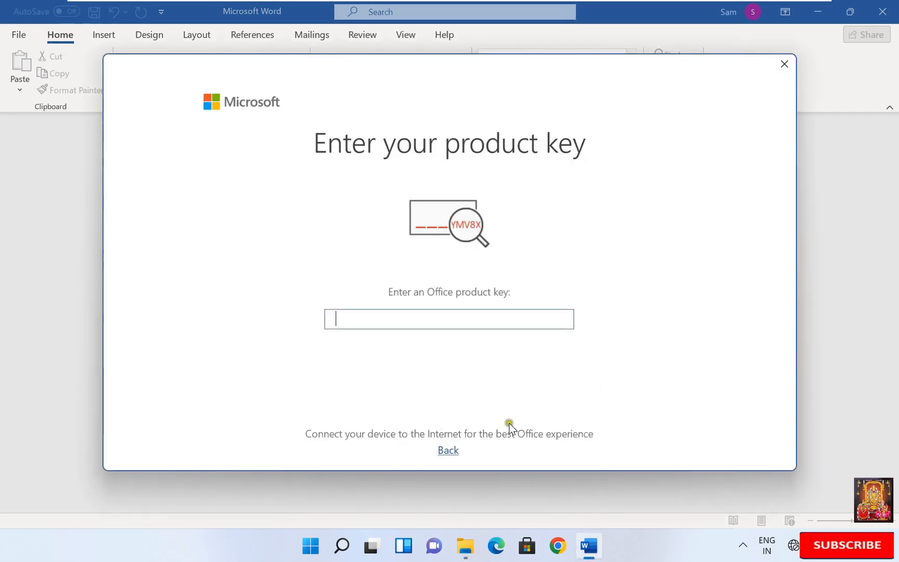
click(786, 66)
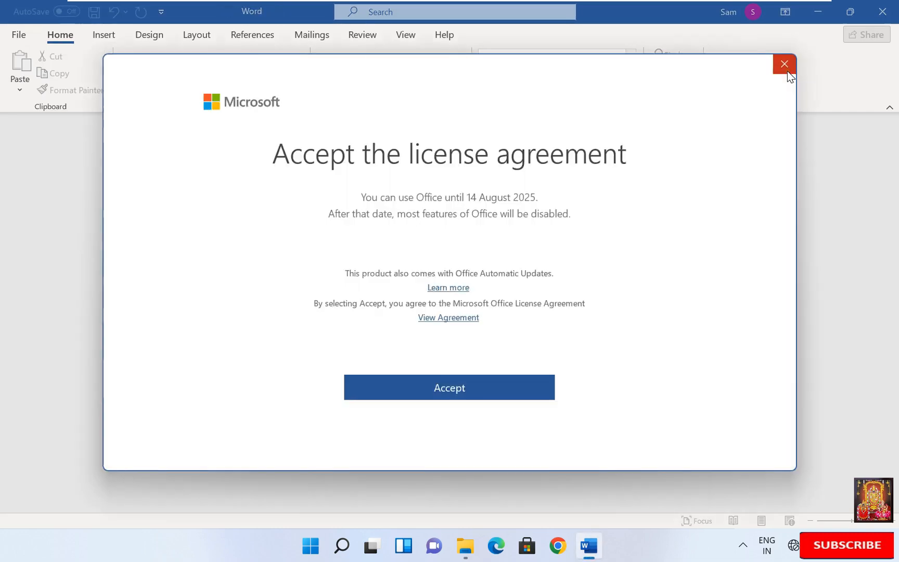
click(473, 386)
click(695, 425)
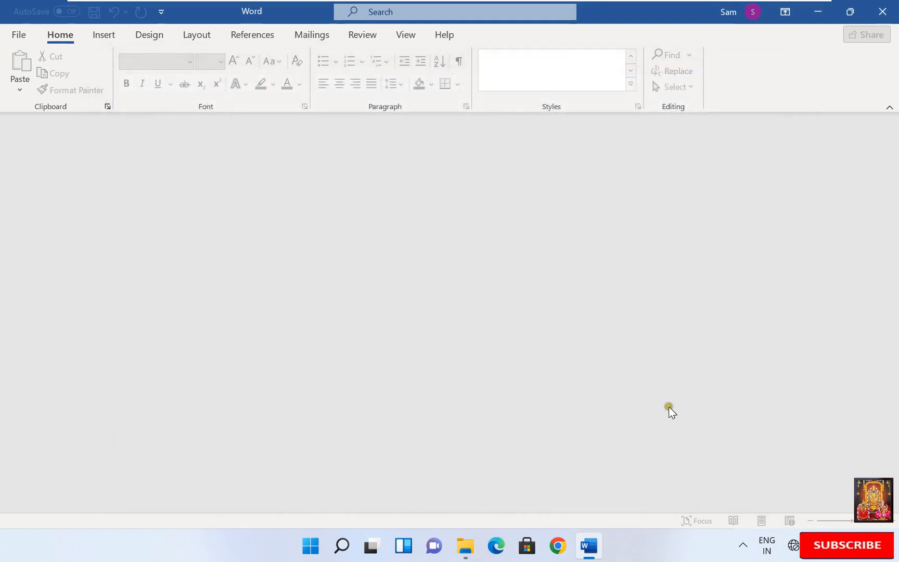
Step: Close Word and the RMS DOCS folder, then sign out of Windows
click(878, 14)
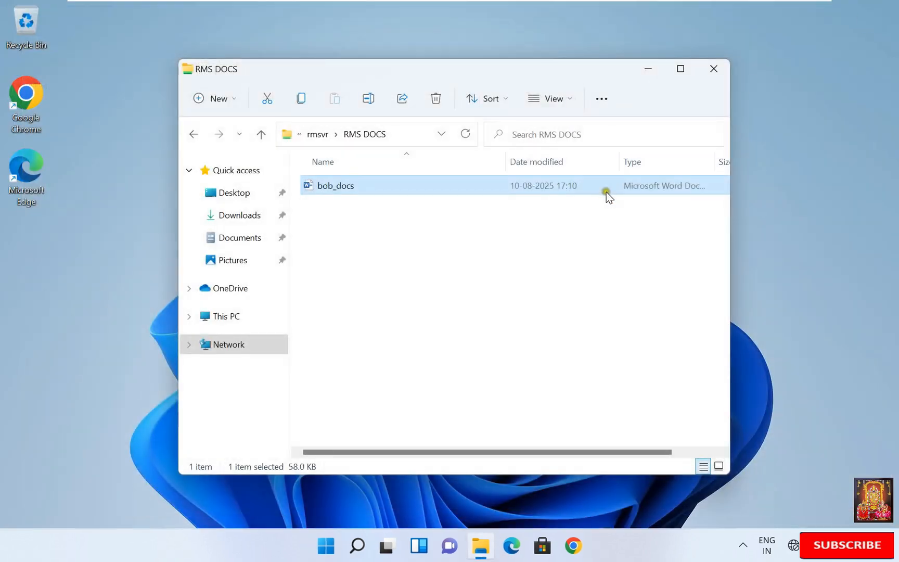
click(726, 73)
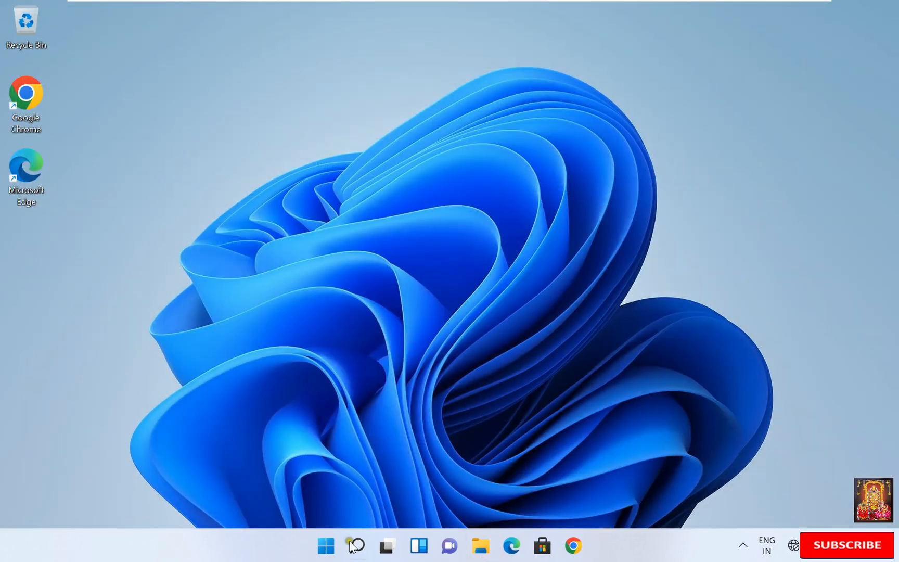
right_click(326, 545)
mouse_move(389, 484)
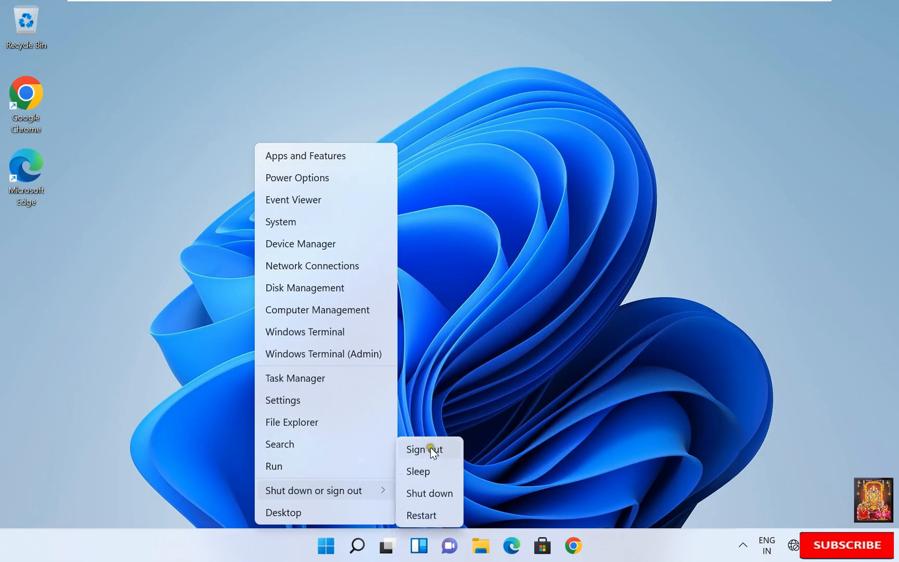
click(430, 449)
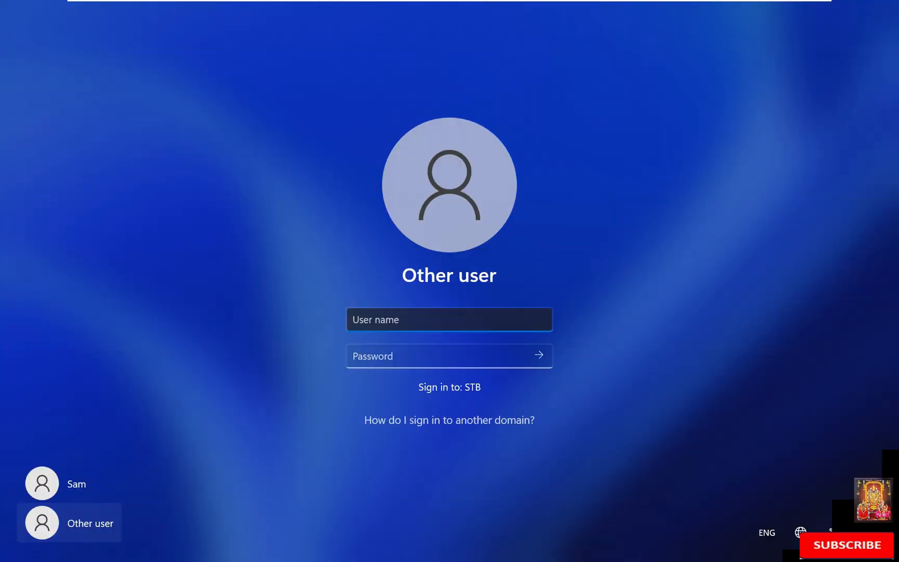
Step: Sign in with the stb.local\rmsadmin account and its password
text(stb)
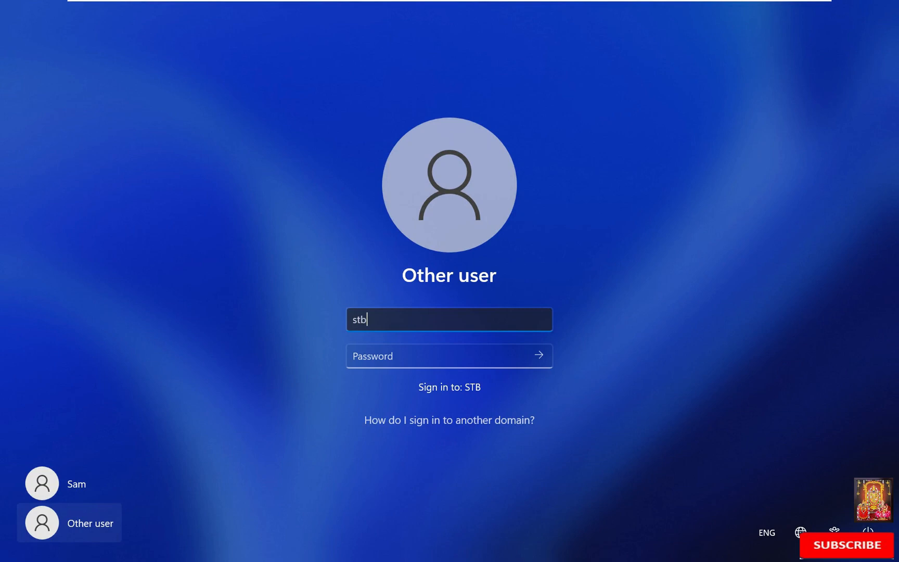
text(.local\rmsadmin)
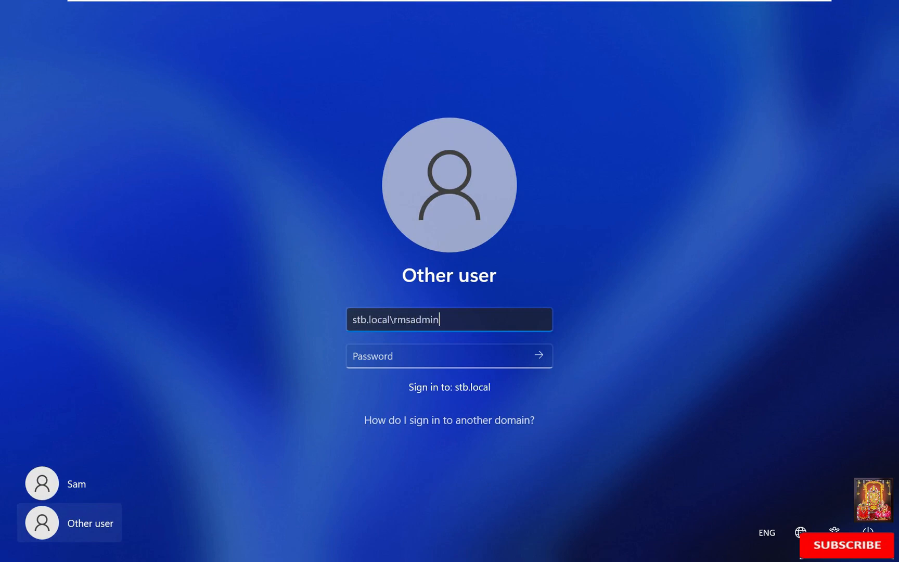
key(Tab)
text(••••••••)
key(Return)
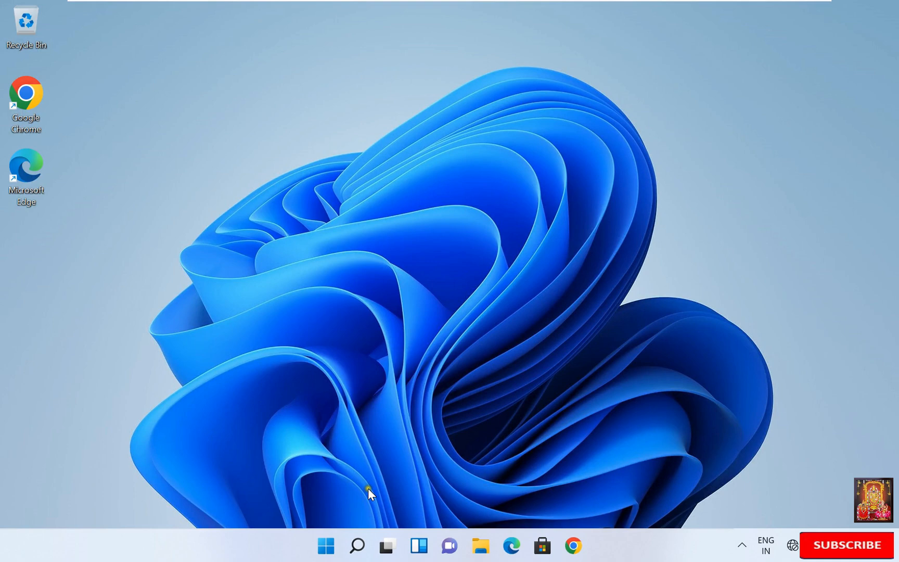
Step: Open \\rmsvr from Run and enter the RMS DOCS shared folder as the admin
right_click(326, 544)
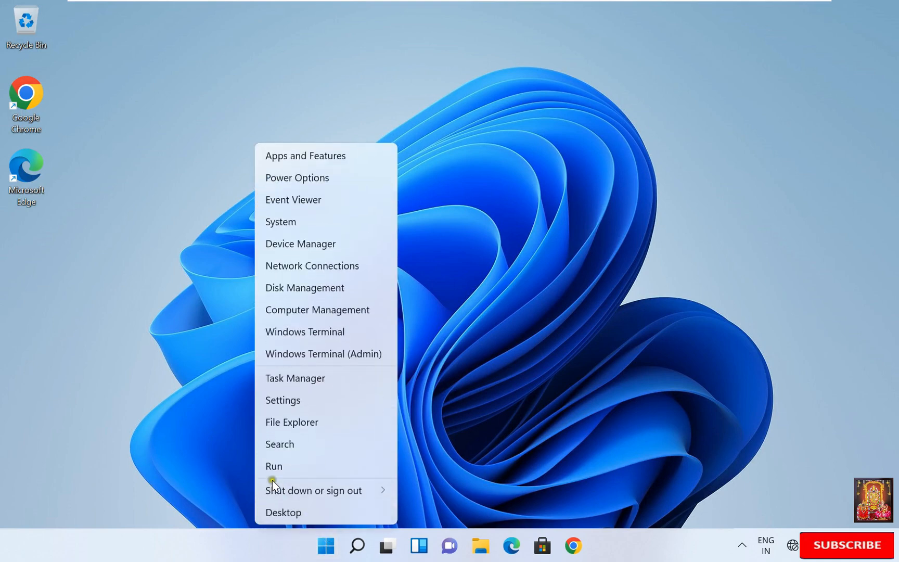
click(284, 462)
text(\\rmsvr)
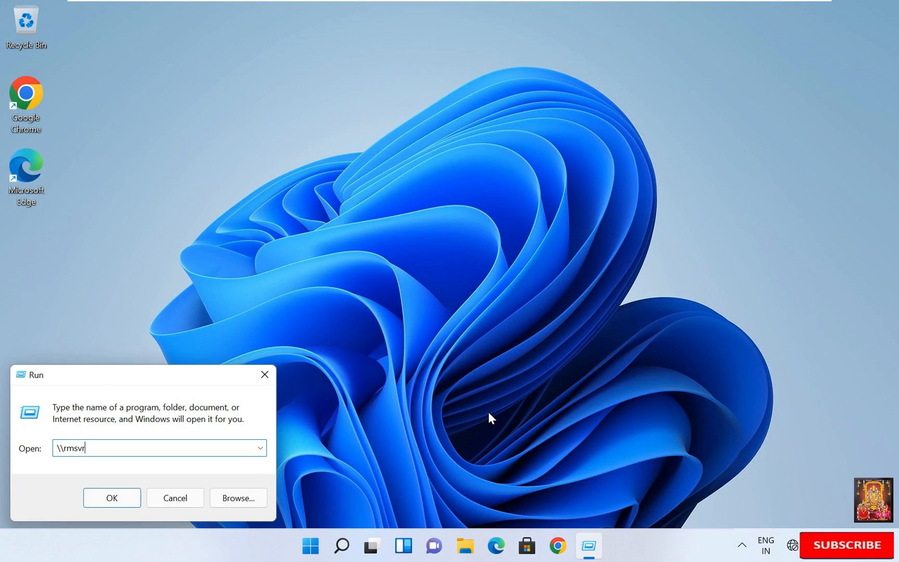
key(Return)
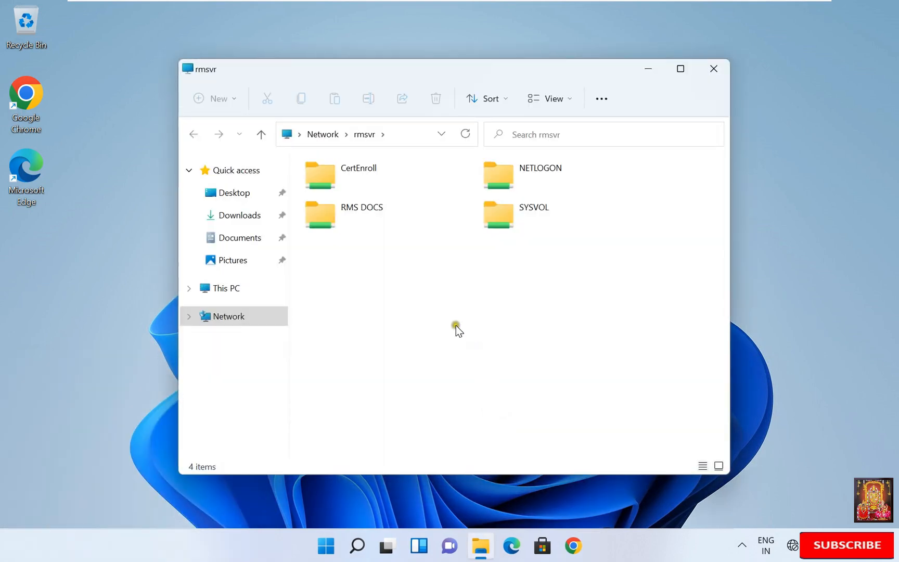
double_click(356, 219)
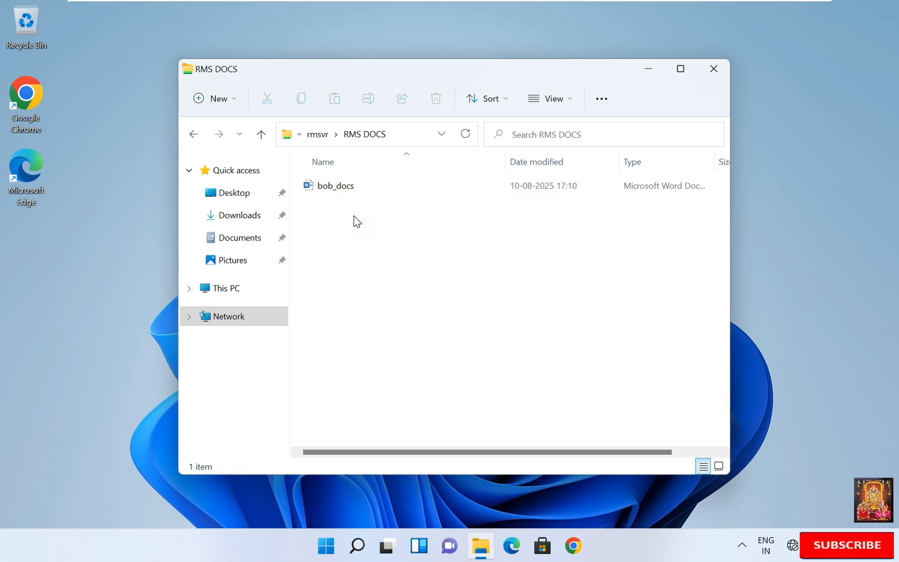
Step: Open bob_docs, accept the AD RMS and certificate prompts, and authenticate as rmsadmin
double_click(342, 186)
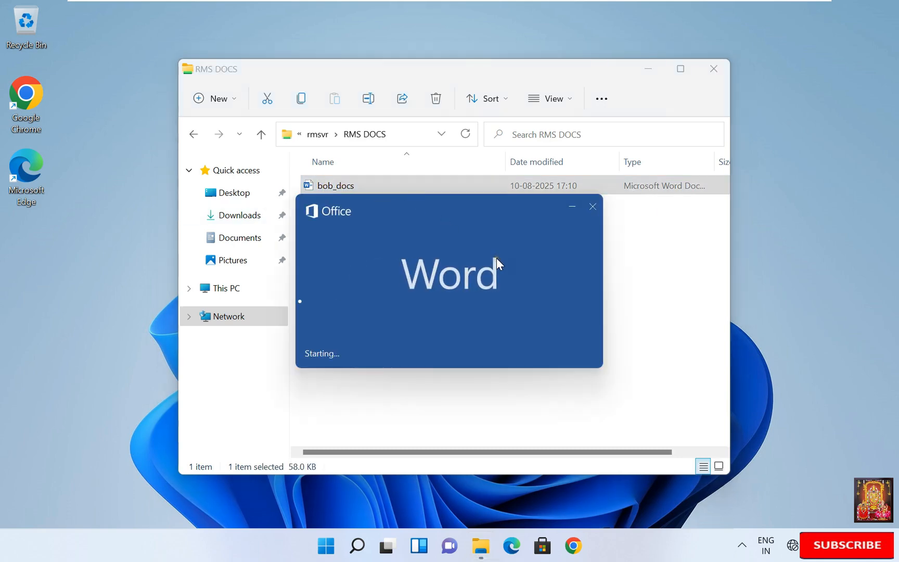
click(189, 199)
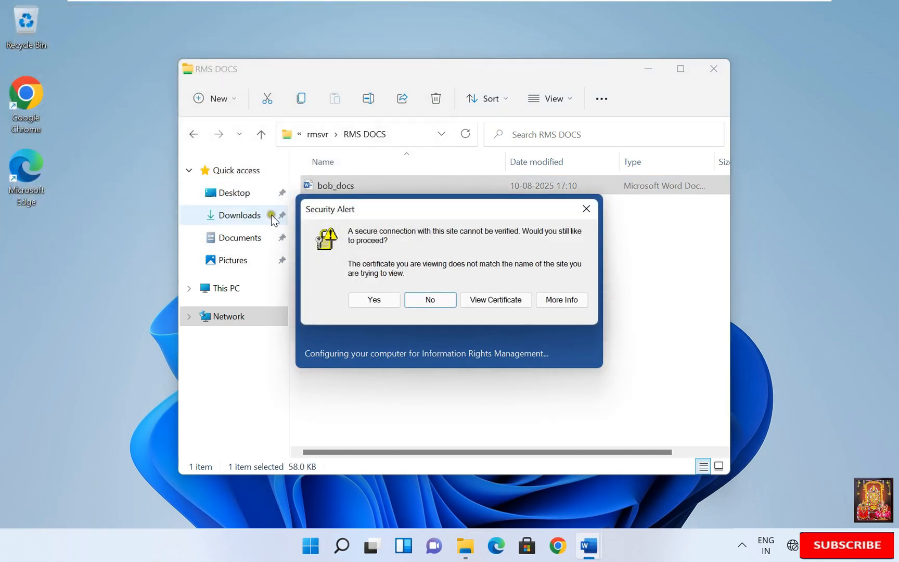
click(371, 299)
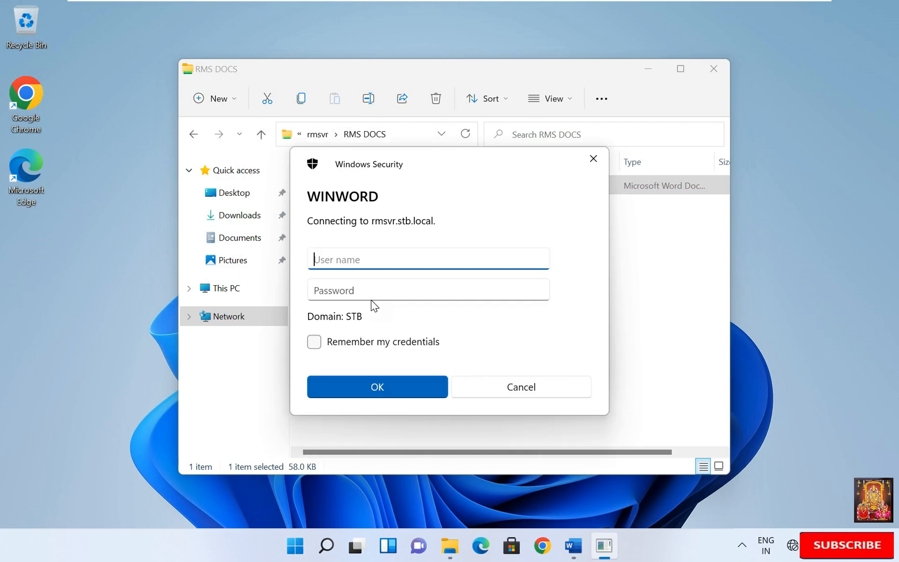
text(stb.localmsadmin)
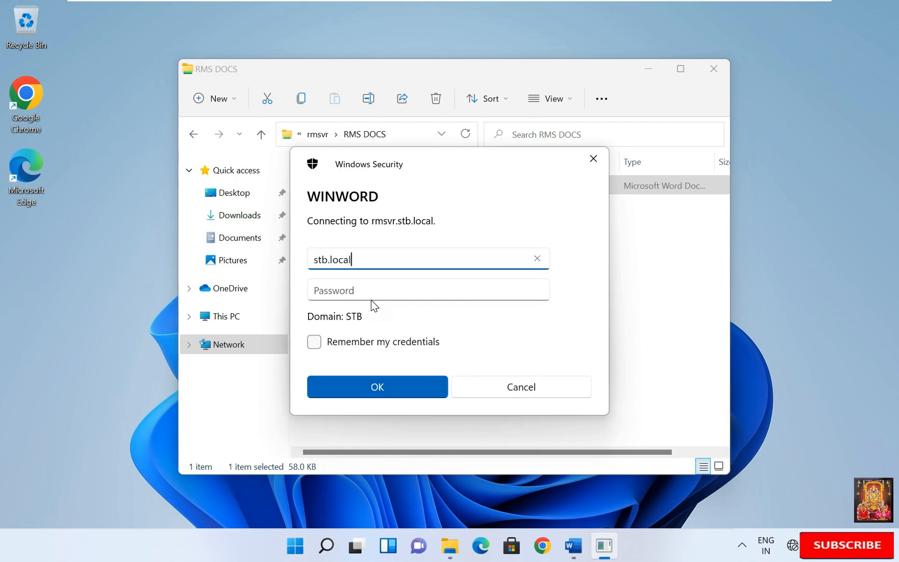
key(Tab)
text(••••••)
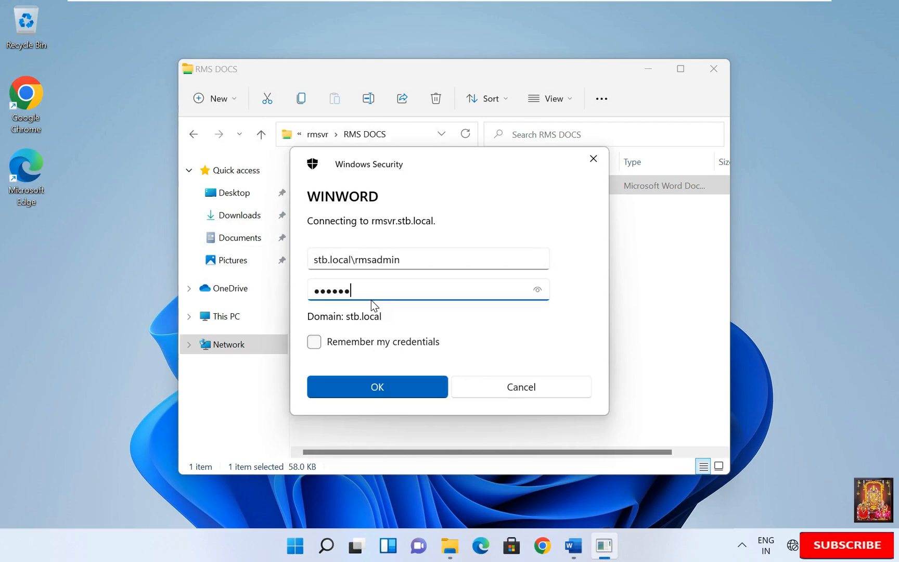
key(Return)
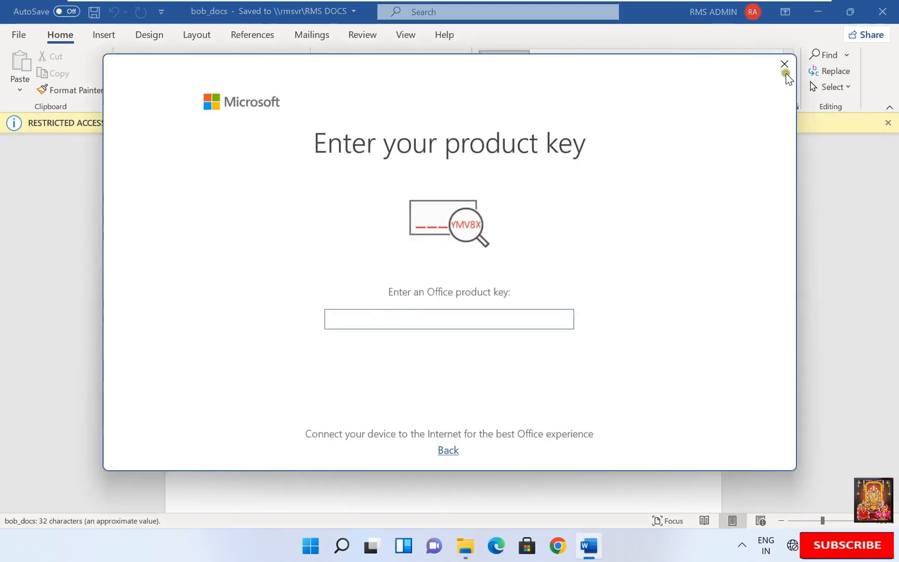
Step: Dismiss the product key prompt, accept the license agreement, and close the privacy notice
click(785, 73)
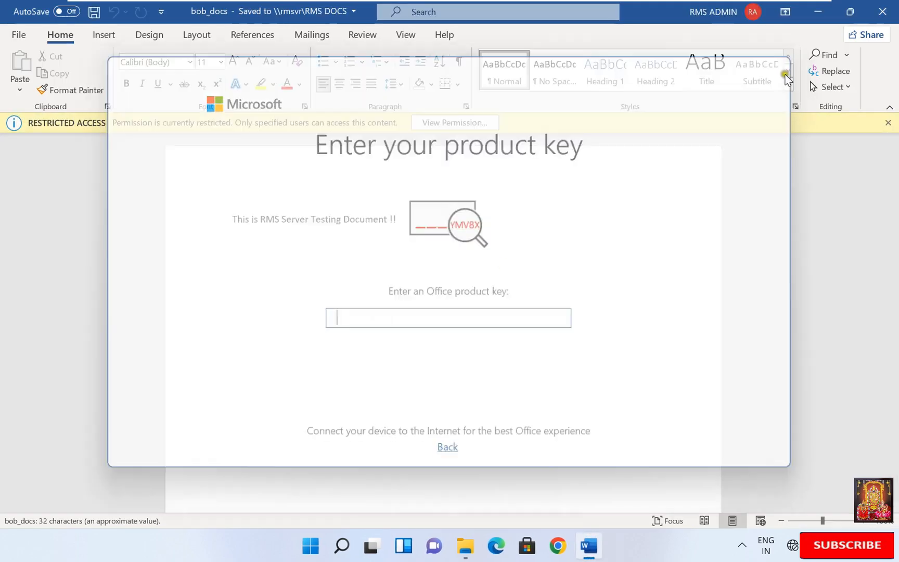
click(504, 387)
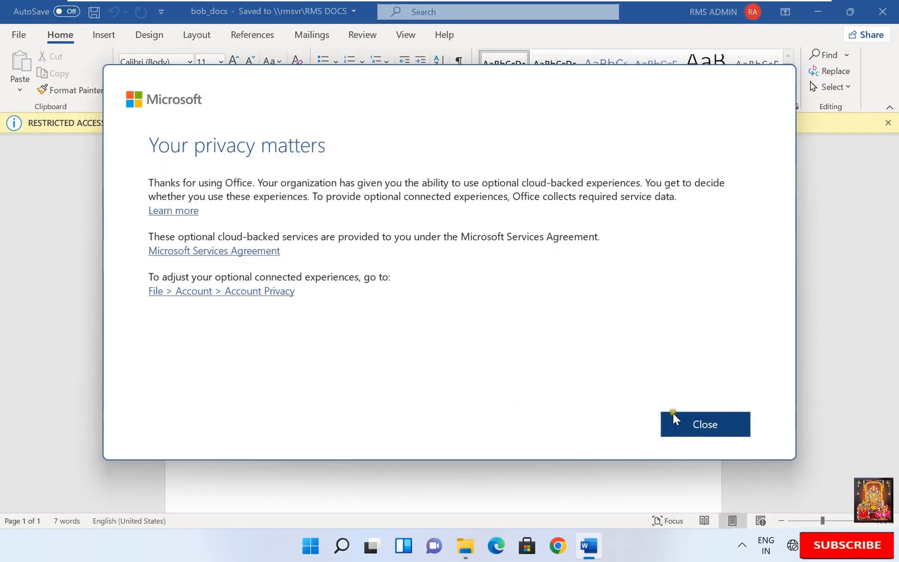
click(703, 426)
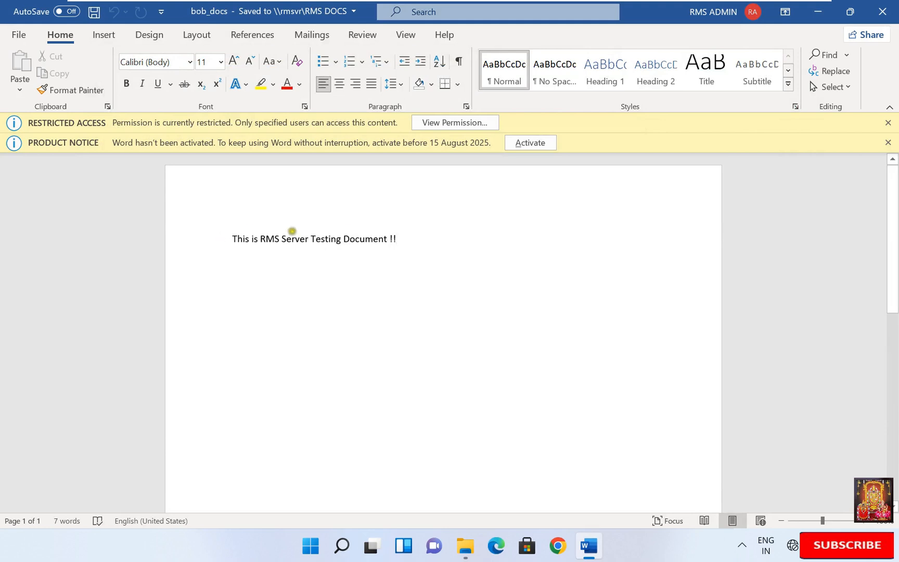
Step: Select the document's text line and browse the References, Mailings, Review, View and Layout tabs
triple_click(269, 236)
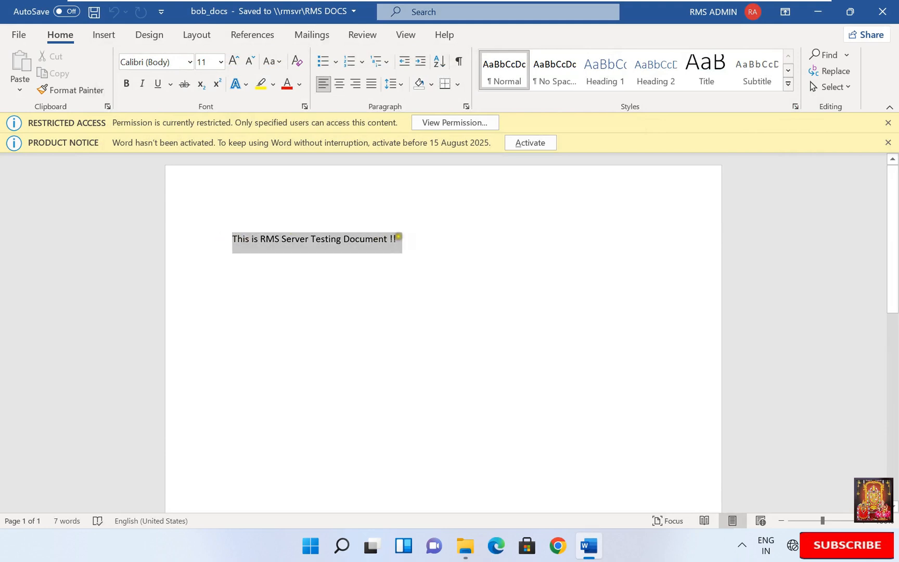
click(258, 34)
click(311, 35)
click(363, 34)
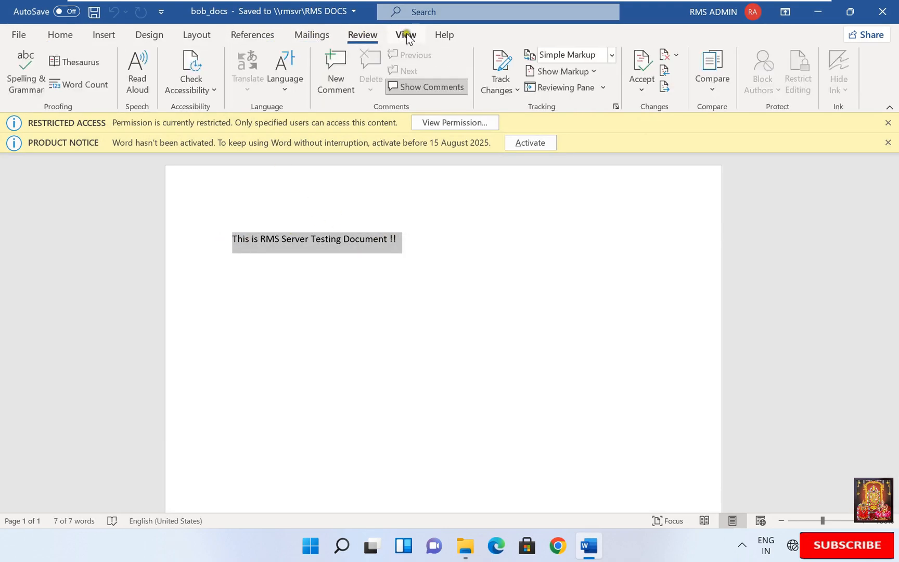
click(406, 35)
click(196, 34)
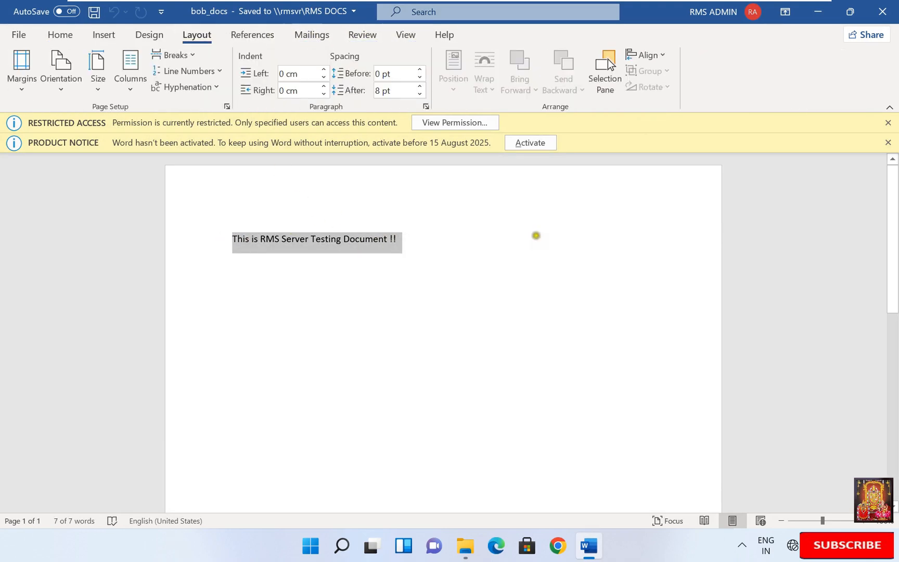
Step: Check the admin's permissions show view, edit, copy and save, then close Word and the folder
click(445, 121)
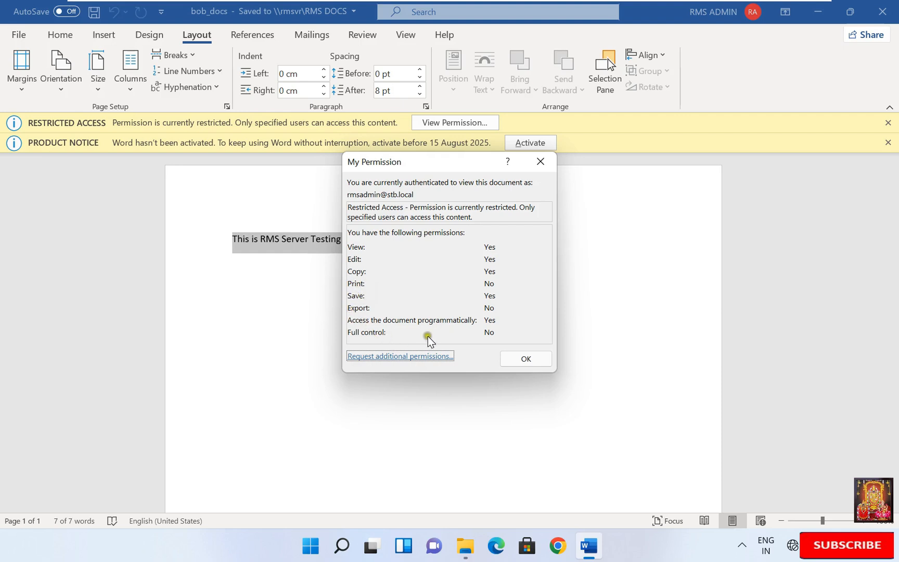
click(542, 360)
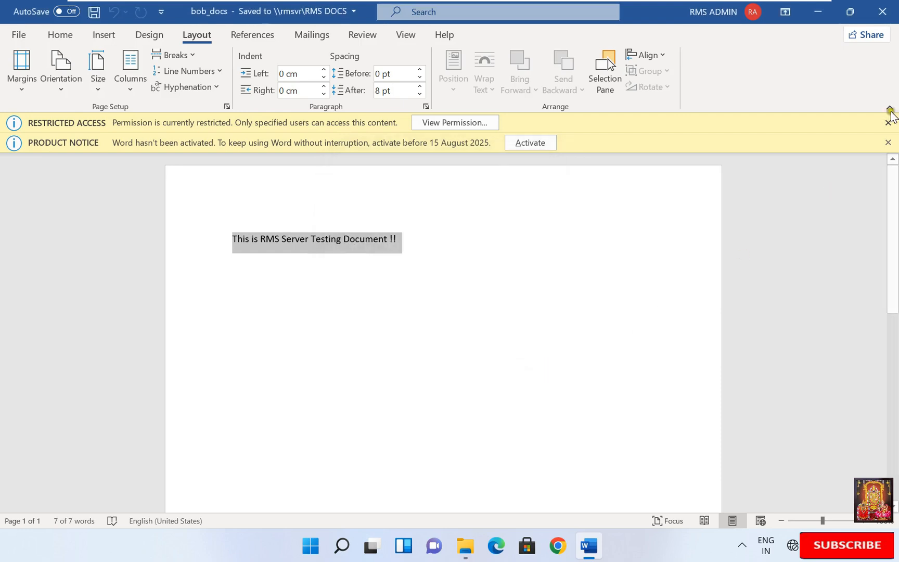
click(883, 16)
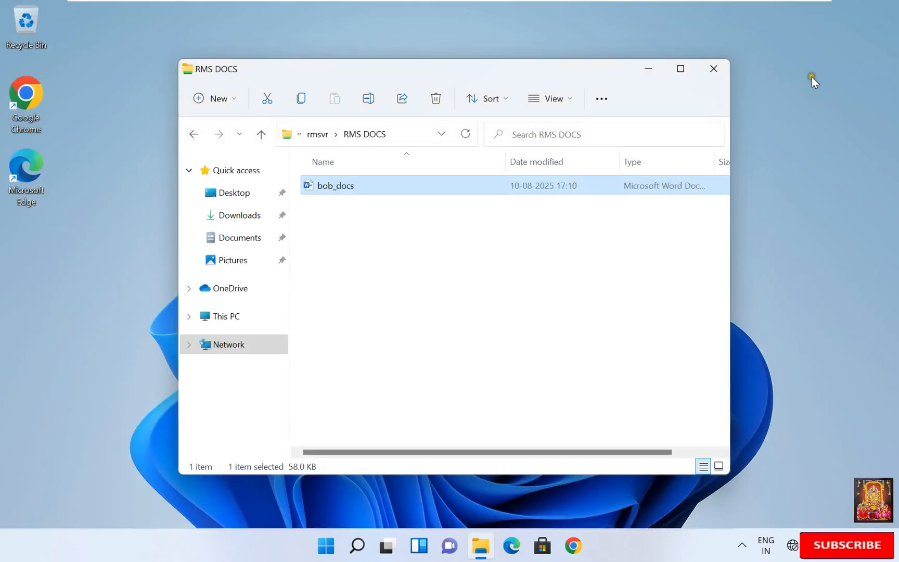
click(714, 69)
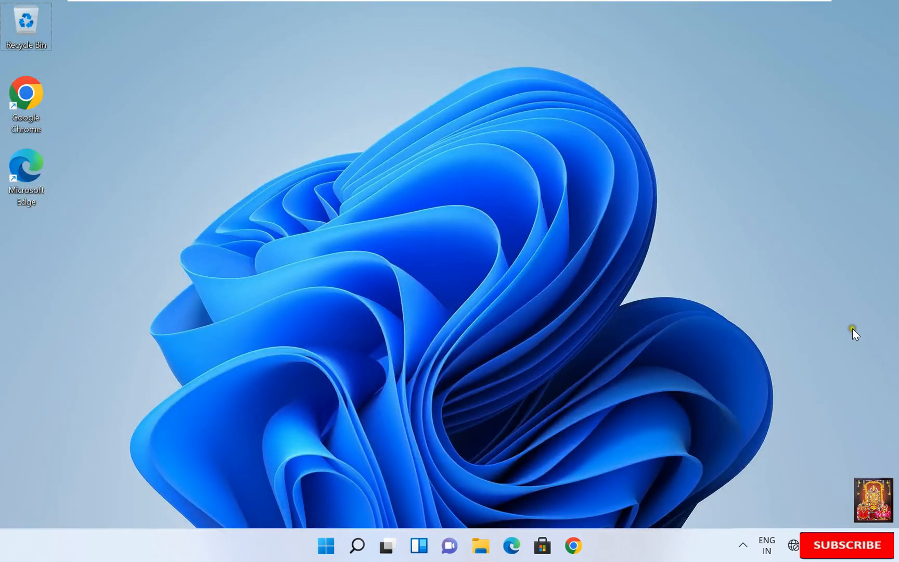